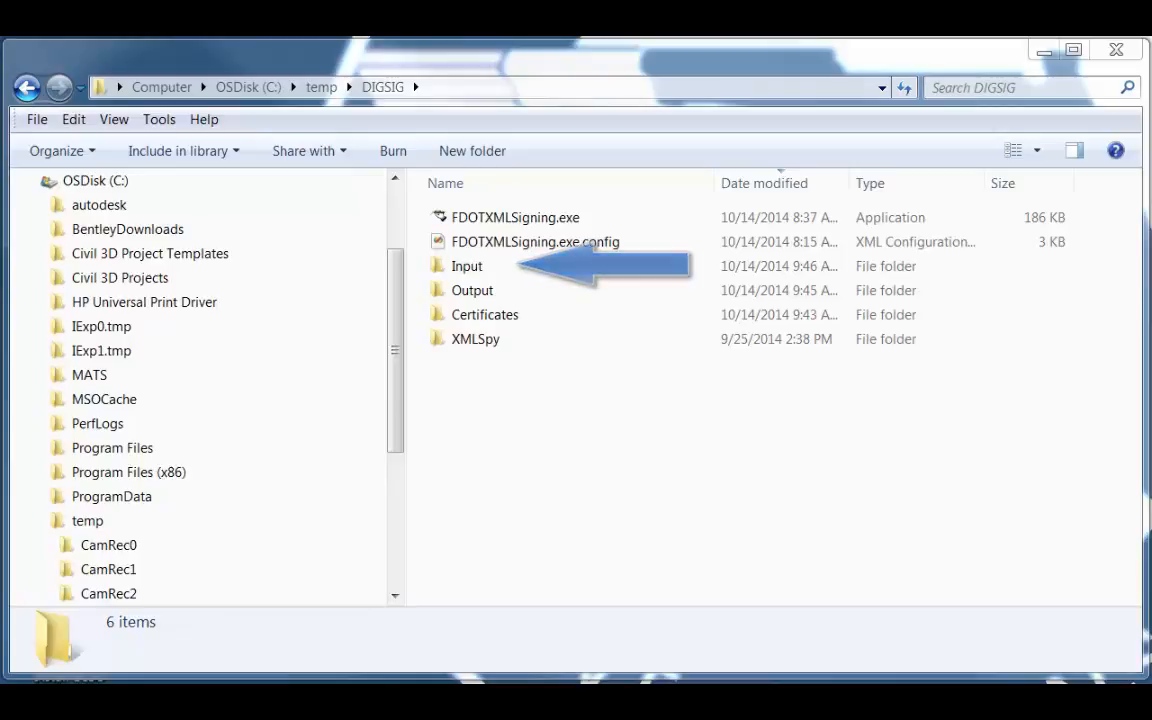
Open XMLFile1.xml from the Input folder and paste an empty SIGANTURE element after the closing TestData tag.
{"action": "double_click", "coordinate": [466, 266]}
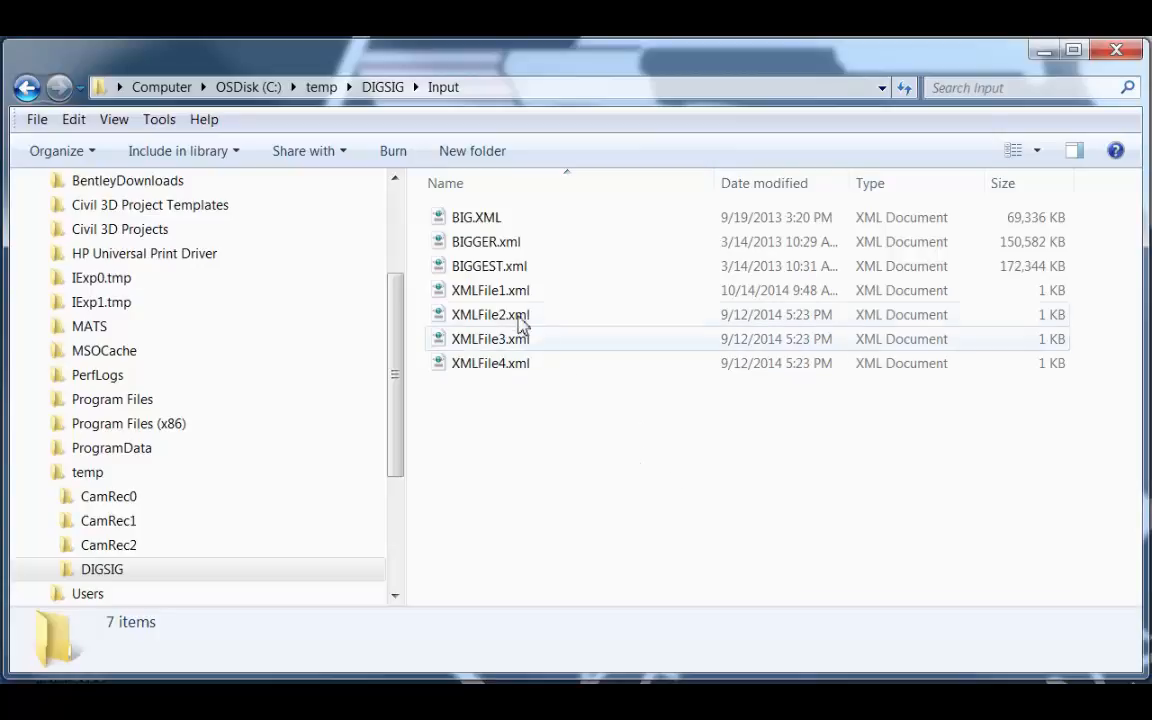
{"action": "double_click", "coordinate": [490, 295]}
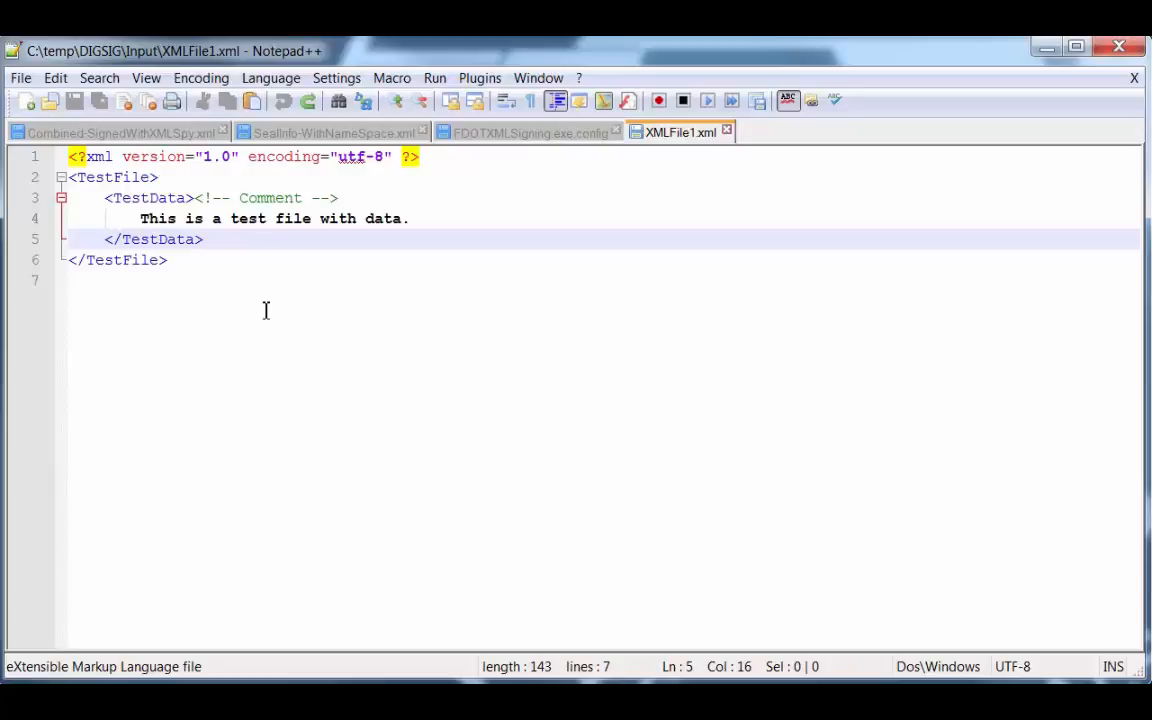
{"action": "key", "text": "Return"}
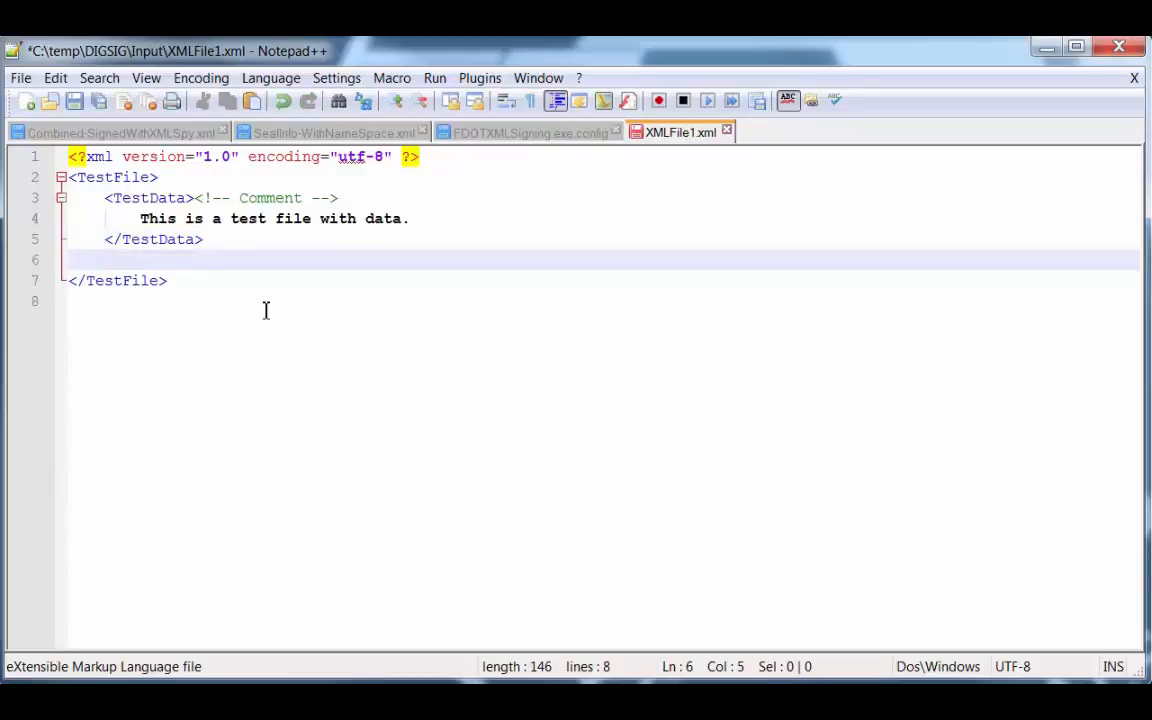
{"action": "type", "text": "<SIGANTURE>      </SIGANTURE>"}
{"action": "left_click", "coordinate": [344, 411]}
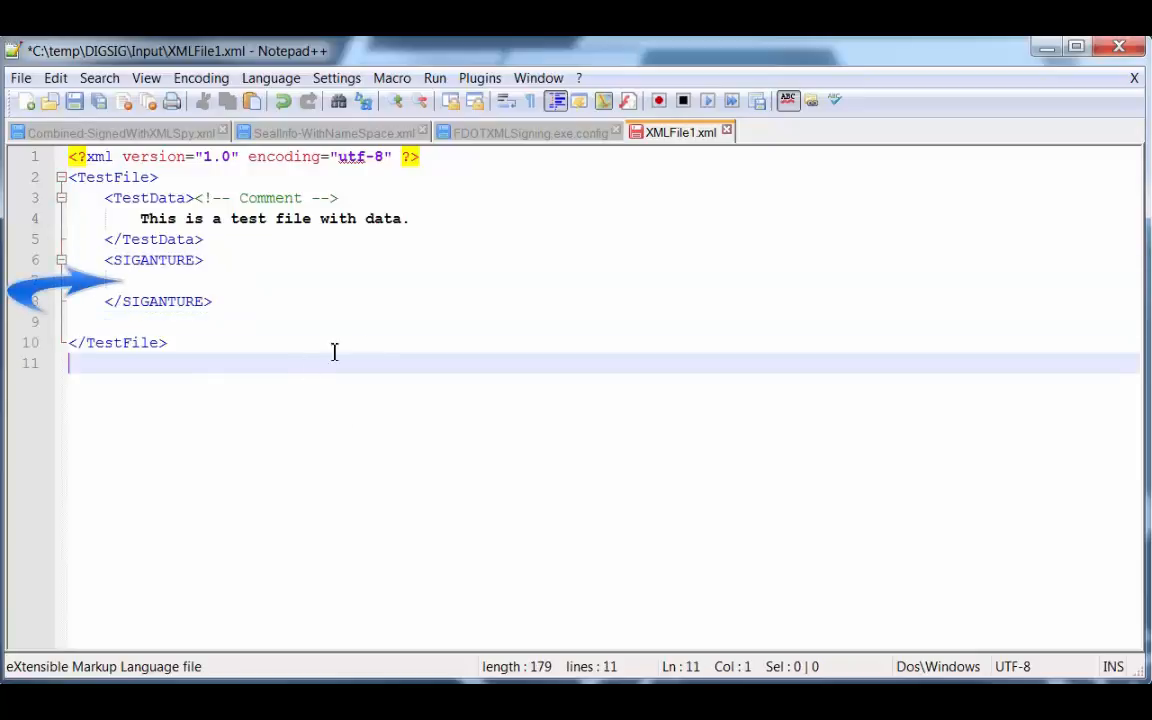
{"action": "left_click_drag", "start_coordinate": [100, 260], "coordinate": [219, 311]}
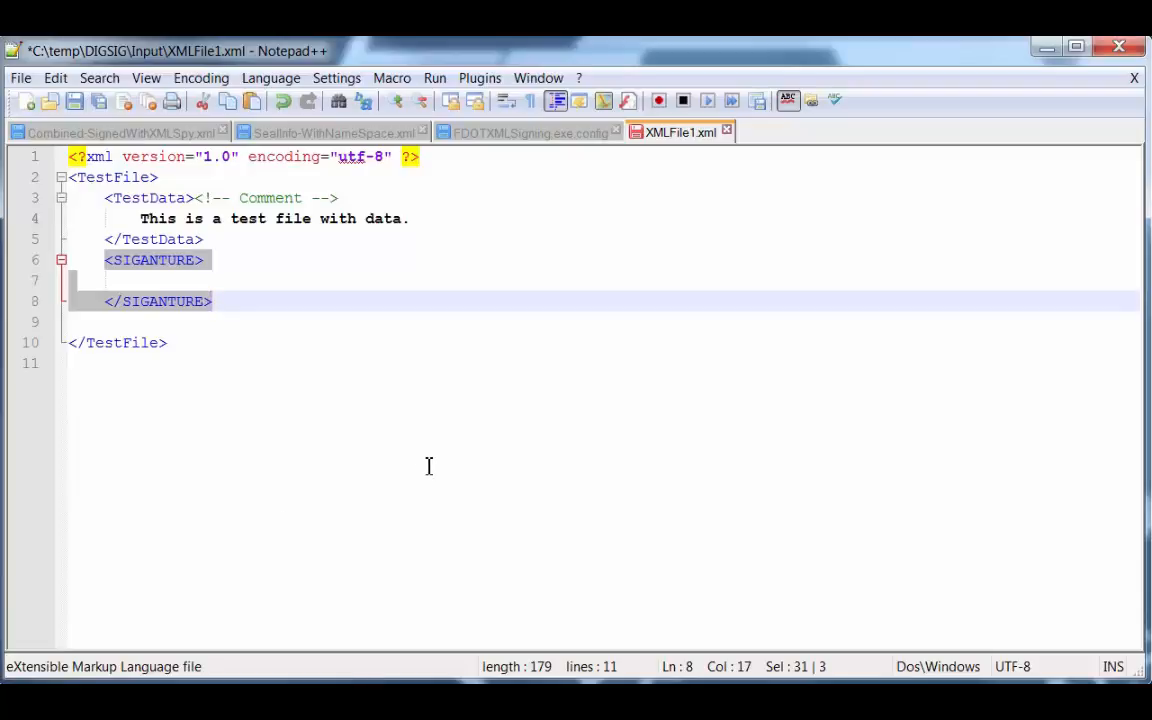
{"action": "left_click", "coordinate": [1046, 52]}
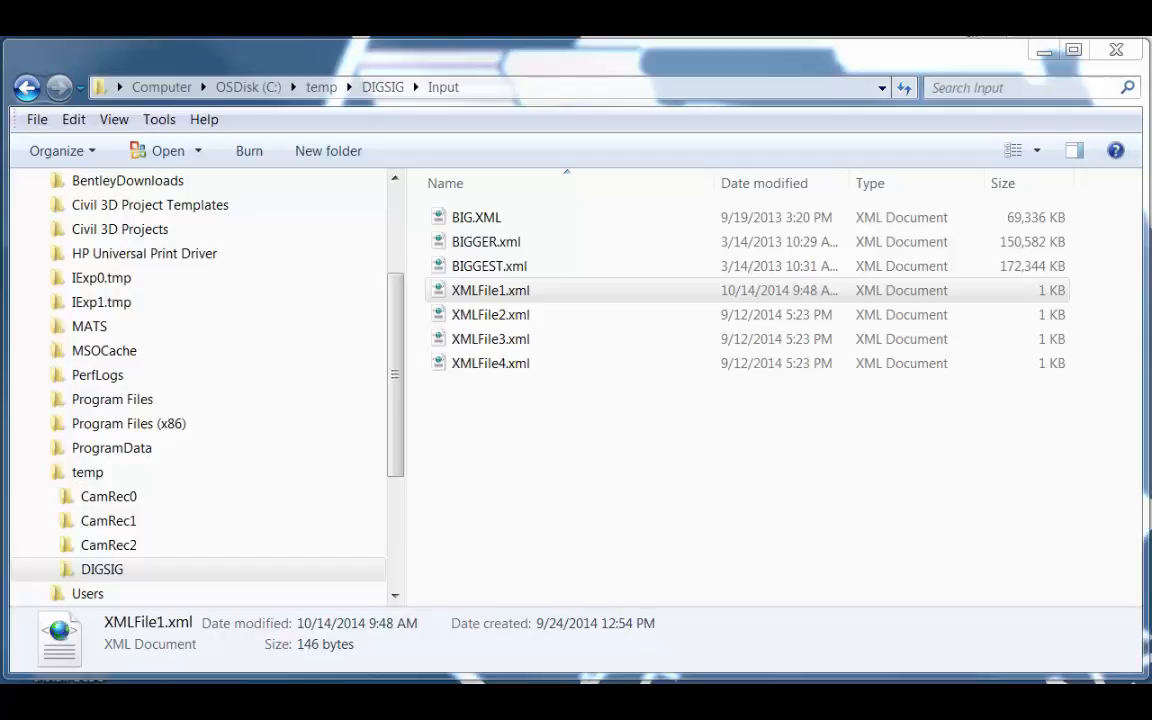
Return to the DIGSIG folder and open FDOTXMLSigning.exe.config for viewing in Notepad++.
{"action": "left_click", "coordinate": [26, 88]}
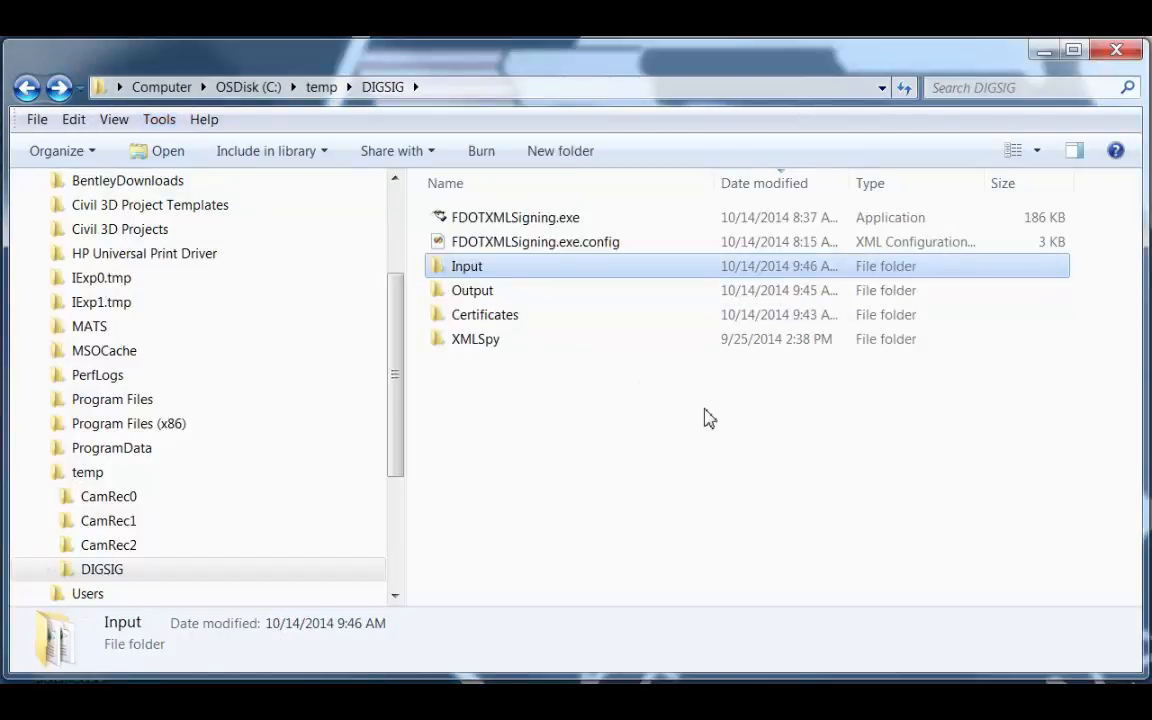
{"action": "left_click", "coordinate": [527, 221]}
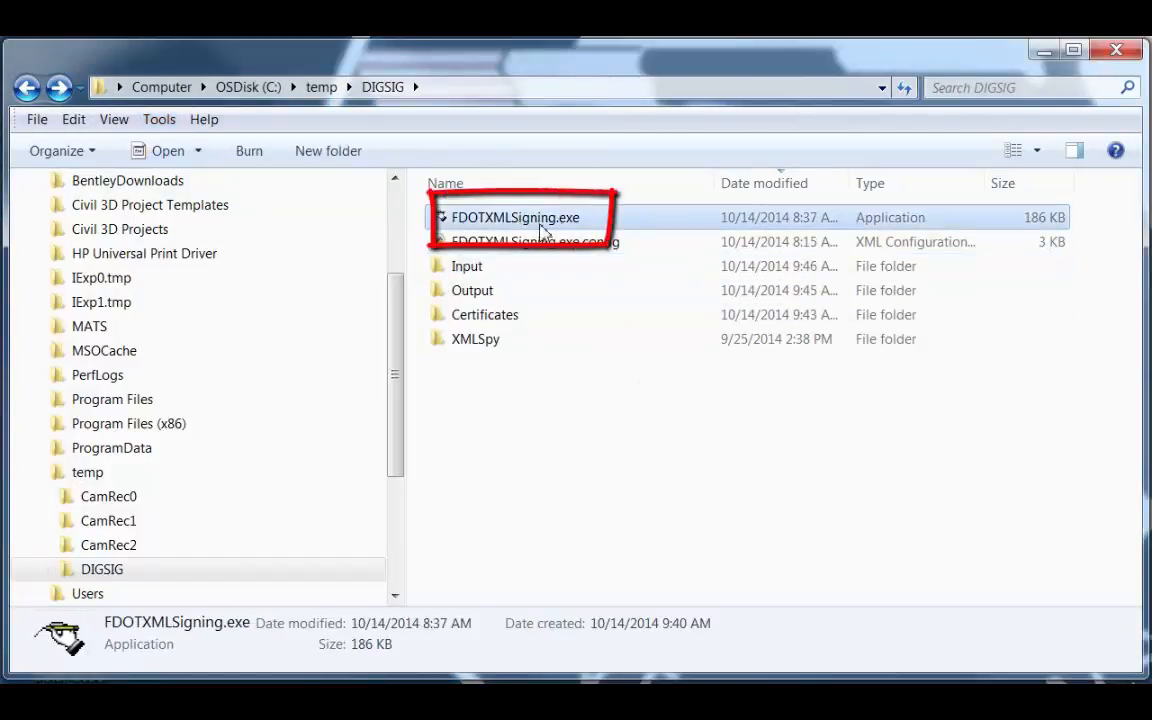
{"action": "left_click", "coordinate": [496, 248]}
{"action": "right_click", "coordinate": [496, 248]}
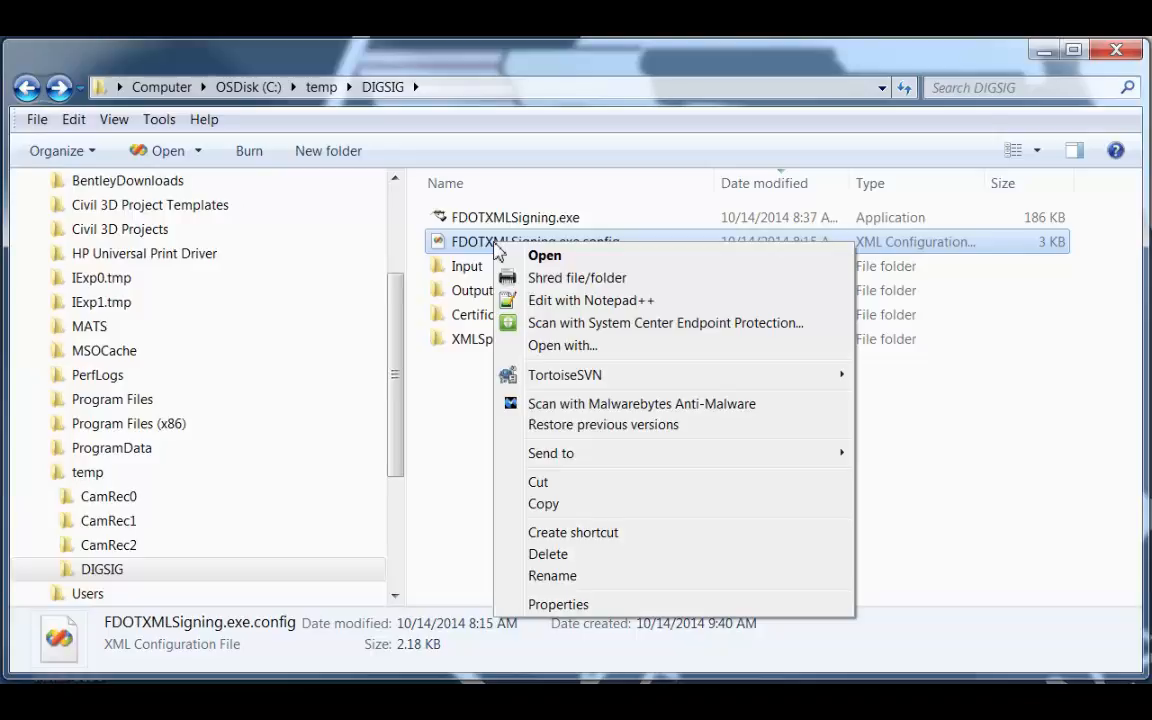
{"action": "left_click", "coordinate": [562, 300]}
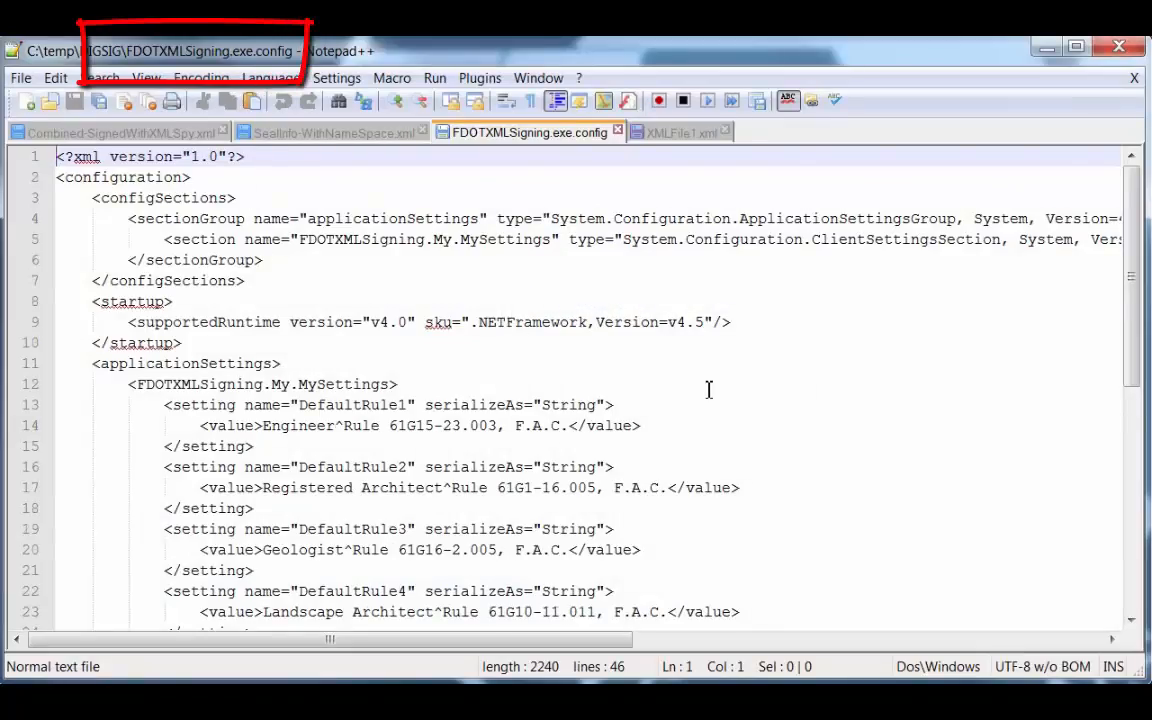
Examine the default professional rule settings in the configuration file, including the text of the Geologist rule.
{"action": "scroll", "coordinate": [707, 389], "scroll_direction": "down", "scroll_amount": 2}
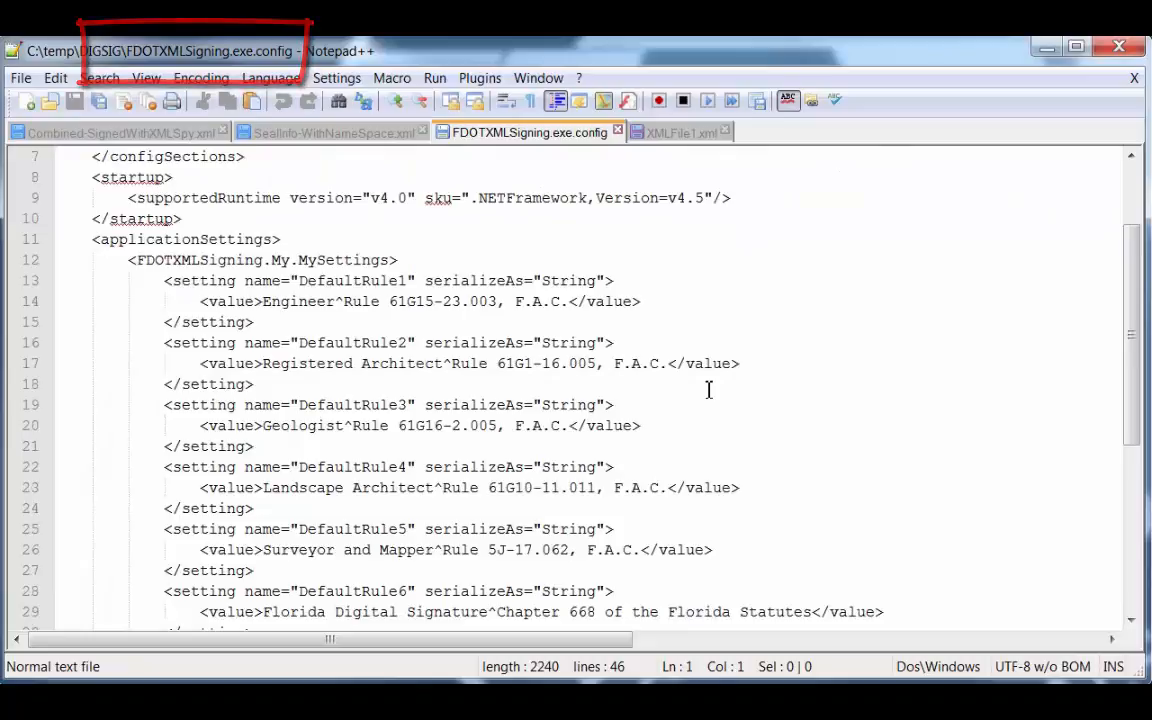
{"action": "double_click", "coordinate": [370, 425]}
{"action": "left_click_drag", "start_coordinate": [404, 426], "coordinate": [558, 429]}
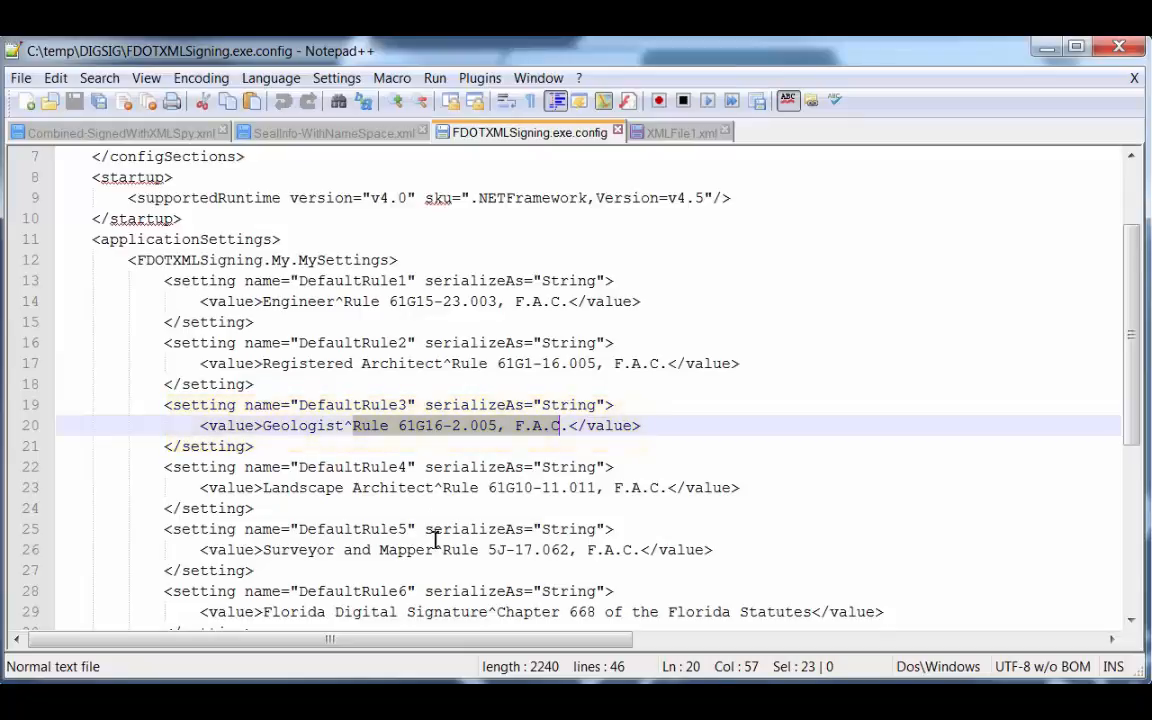
{"action": "scroll", "coordinate": [683, 500], "scroll_direction": "down", "scroll_amount": 2}
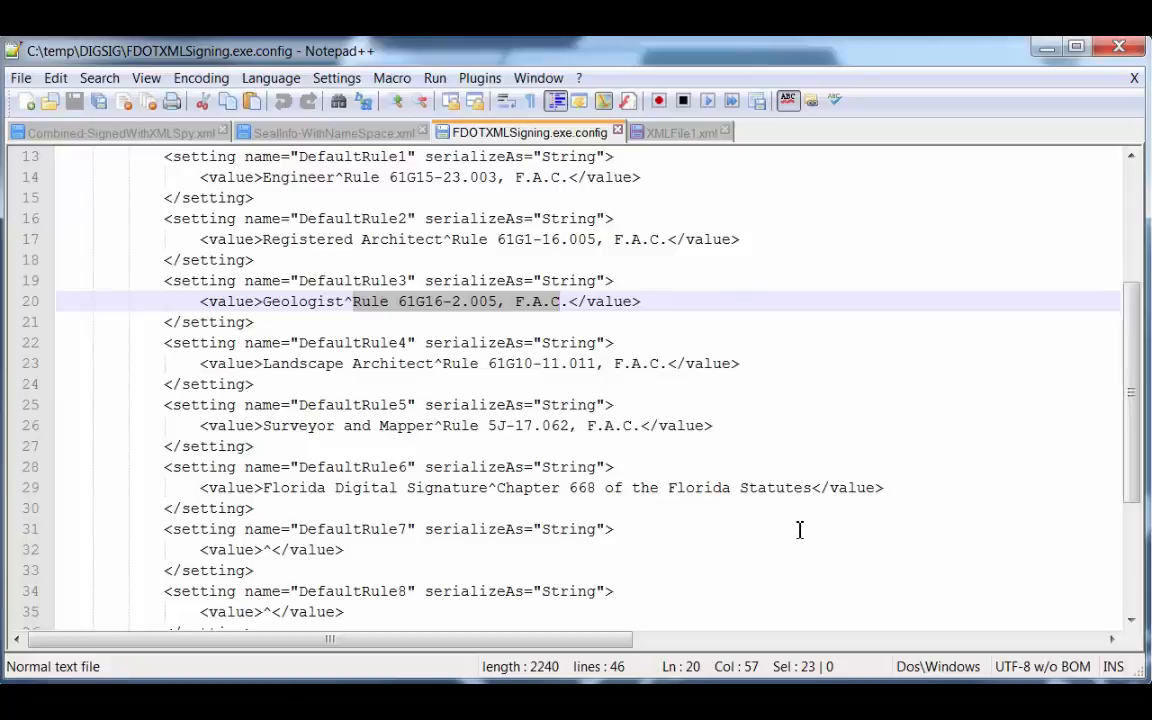
{"action": "scroll", "coordinate": [770, 596], "scroll_direction": "up", "scroll_amount": 4}
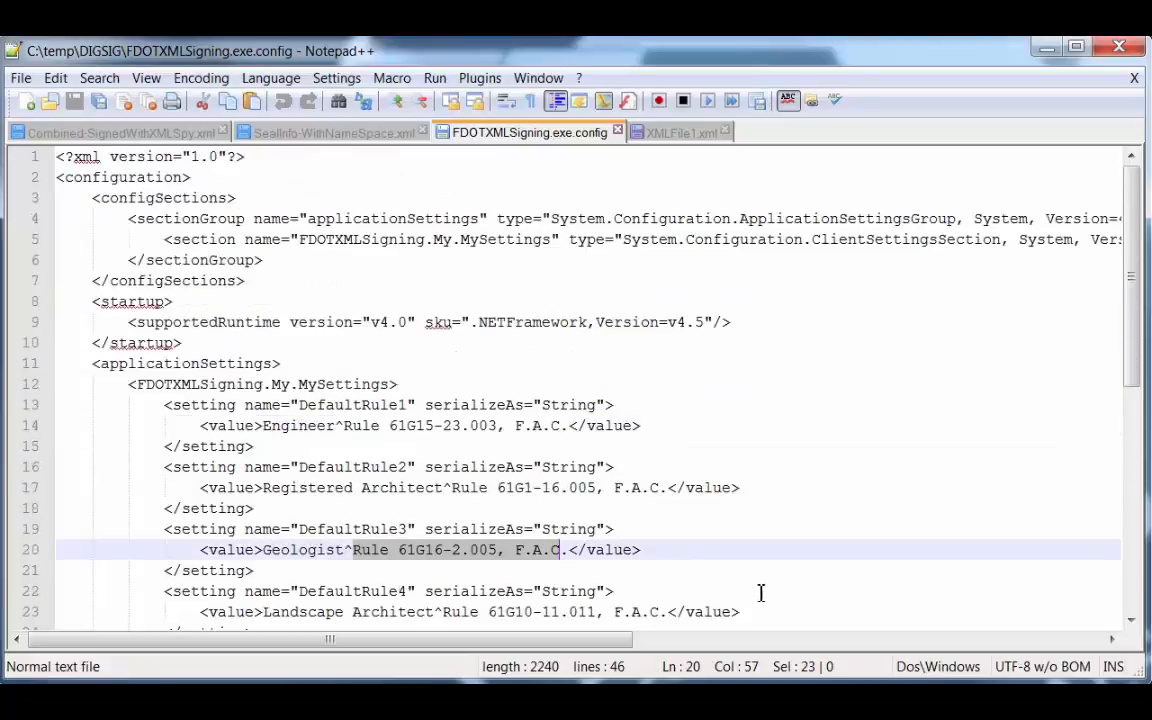
{"action": "scroll", "coordinate": [730, 440], "scroll_direction": "down", "scroll_amount": 6}
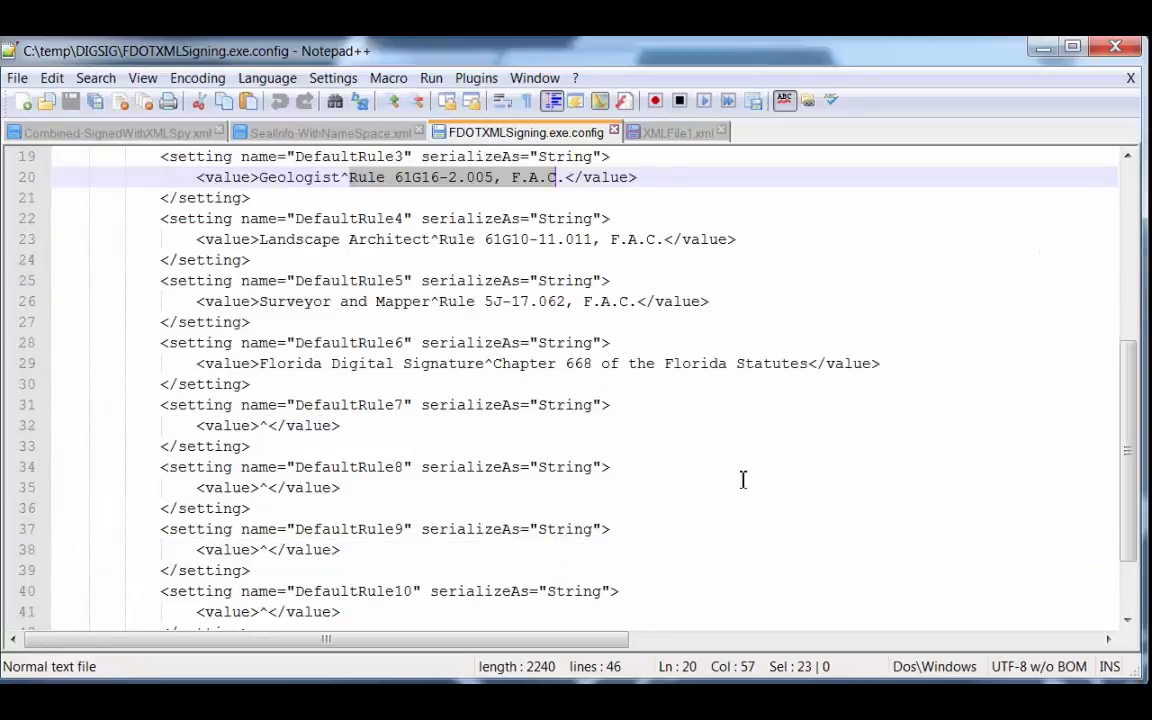
{"action": "left_click", "coordinate": [1041, 47]}
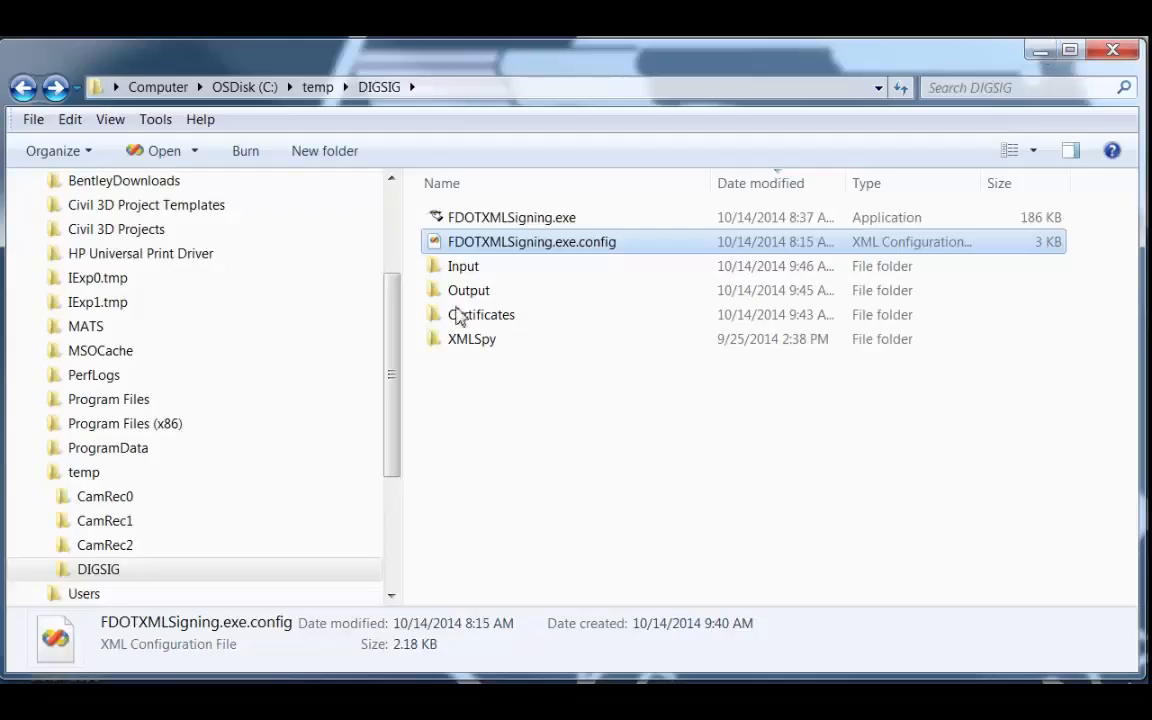
Launch FDOTXMLSigning.exe from the DIGSIG folder and place its window in clear view on the desktop.
{"action": "double_click", "coordinate": [518, 220]}
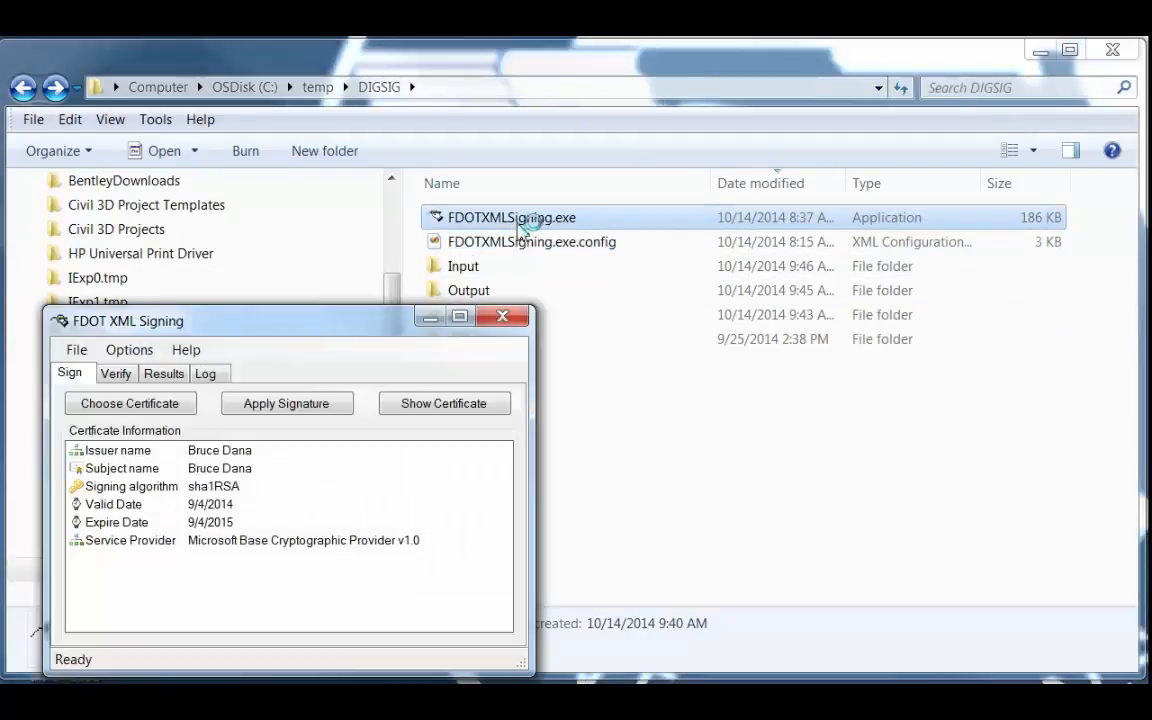
{"action": "left_click", "coordinate": [1040, 51]}
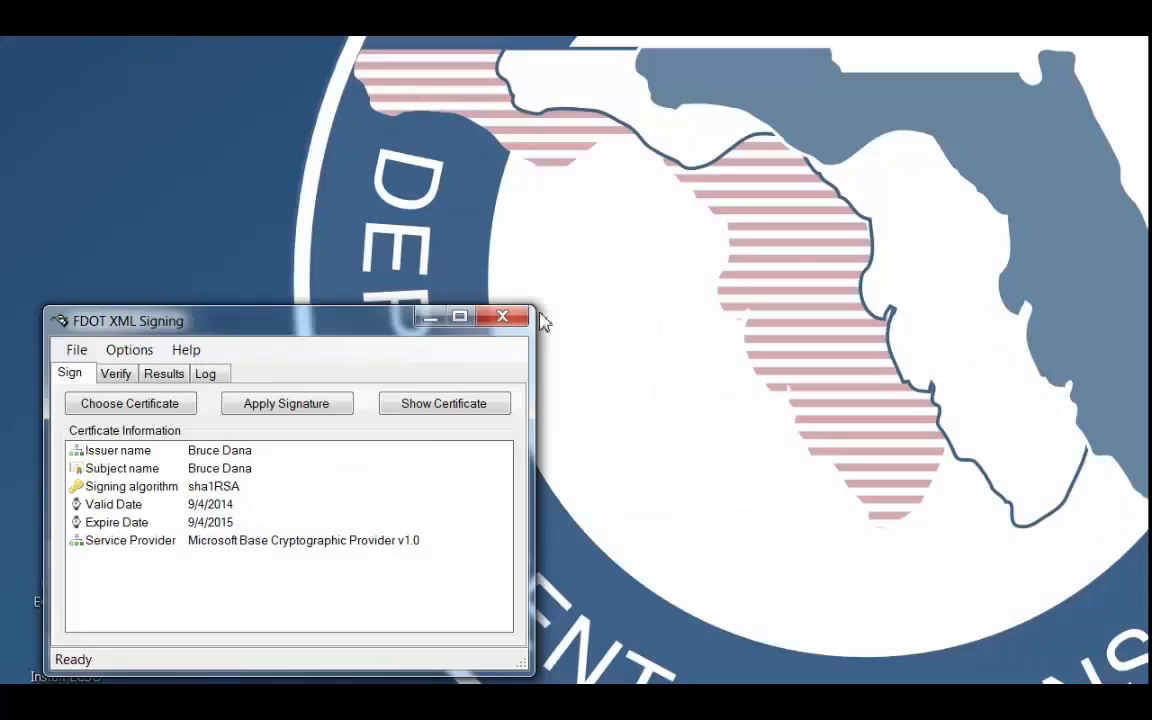
{"action": "left_click_drag", "start_coordinate": [543, 319], "coordinate": [666, 195]}
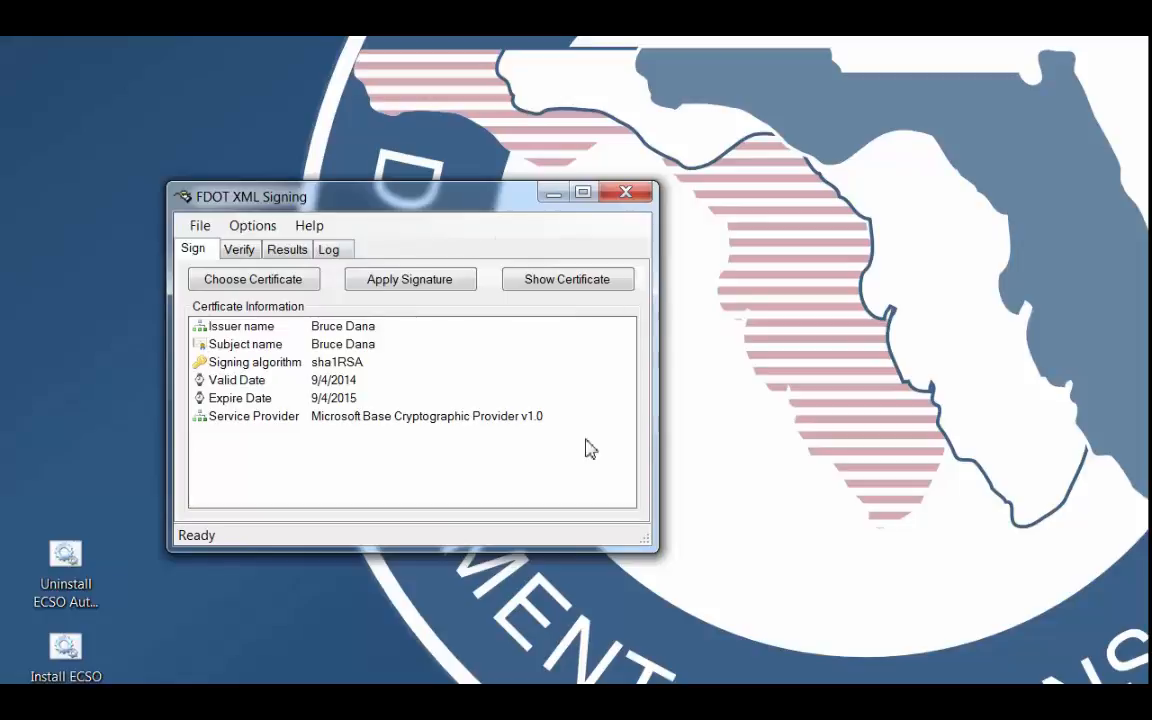
Turn off Exclude Professional Seal Information in the Professional Info options and review the available professional rules.
{"action": "left_click", "coordinate": [257, 228]}
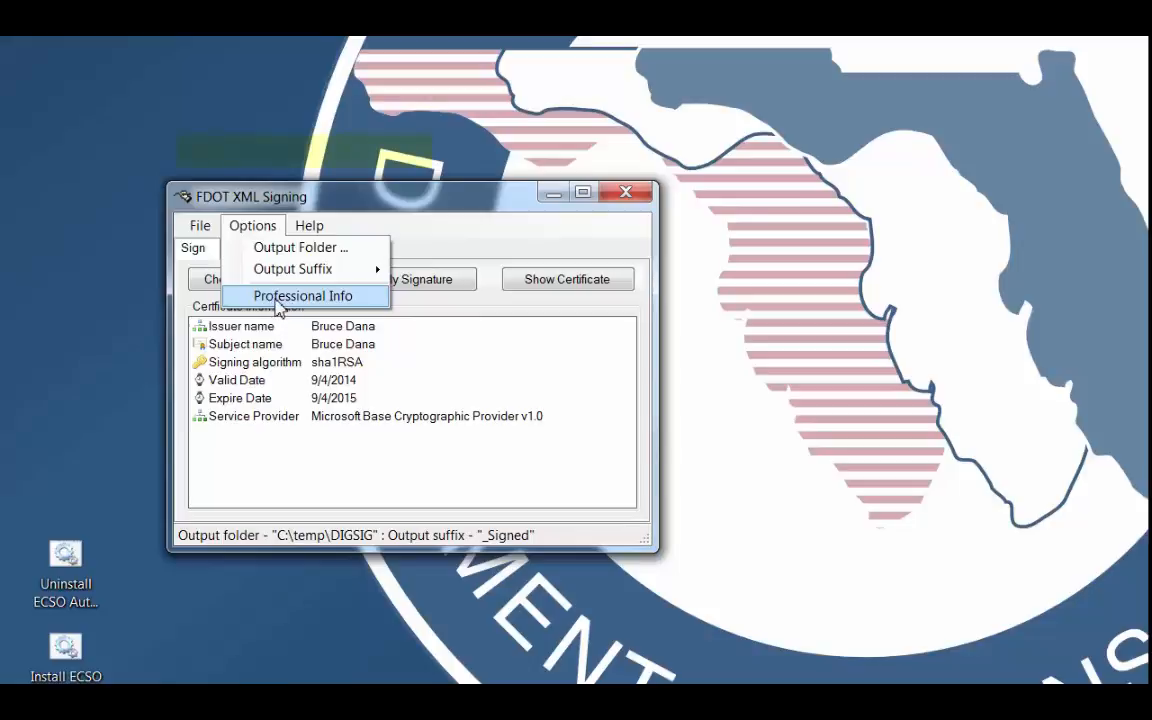
{"action": "left_click", "coordinate": [281, 307]}
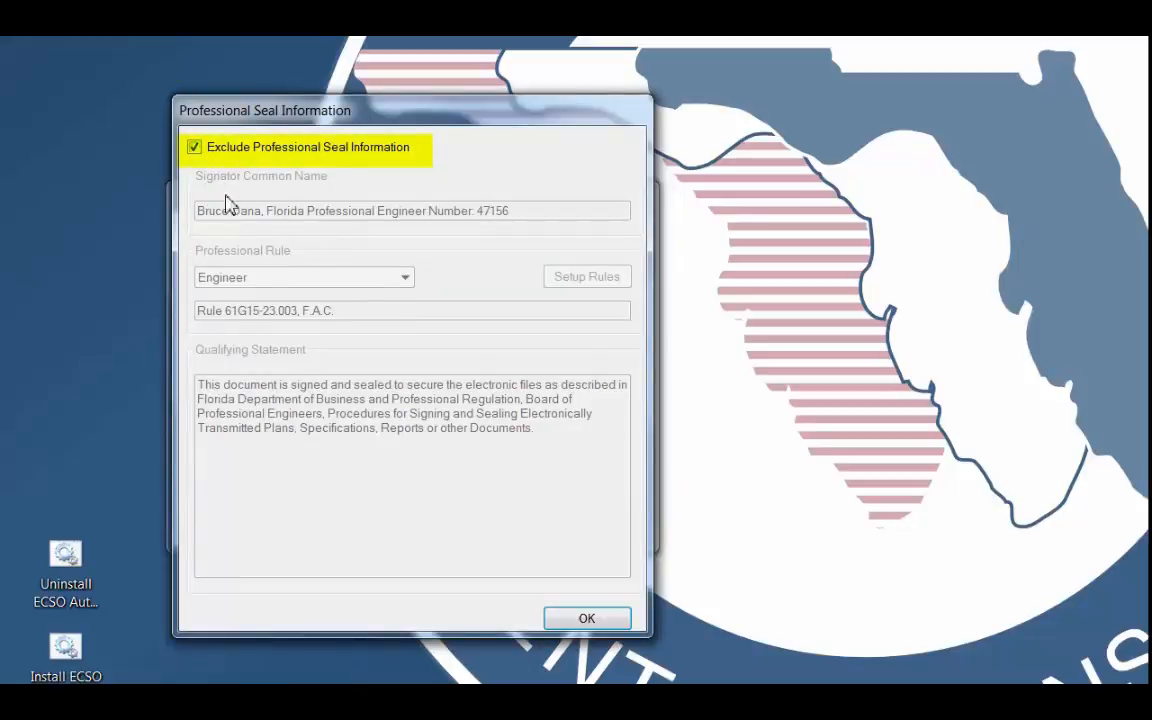
{"action": "left_click", "coordinate": [196, 148]}
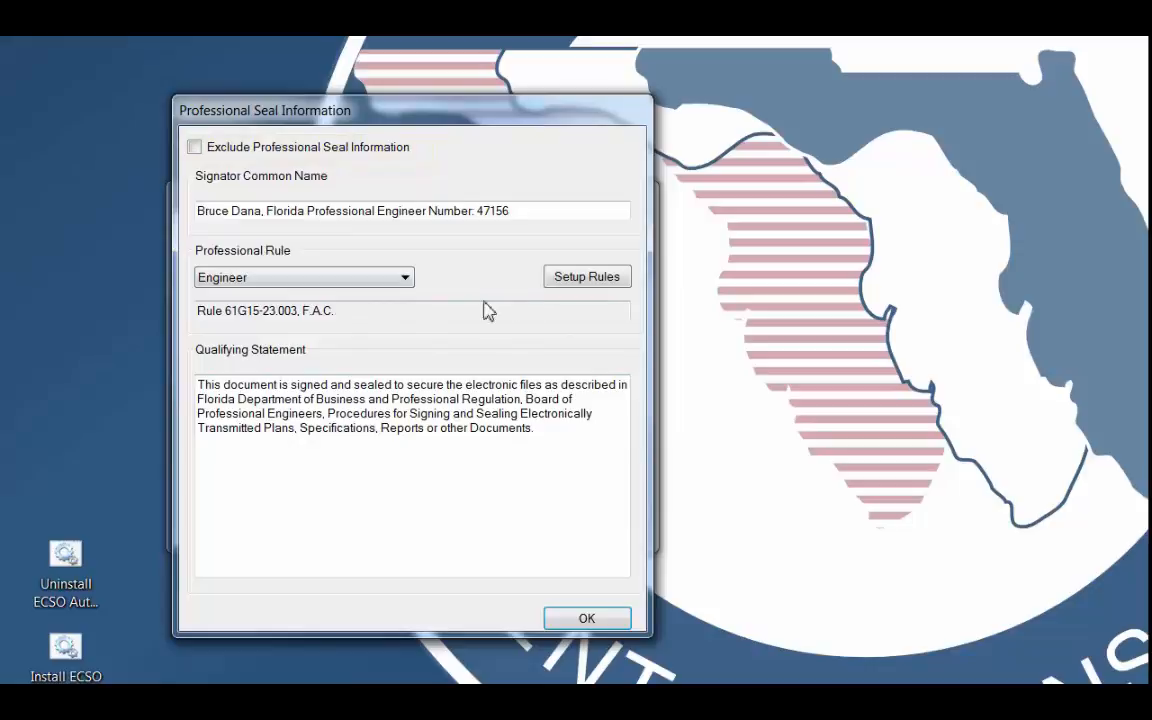
{"action": "left_click", "coordinate": [400, 279]}
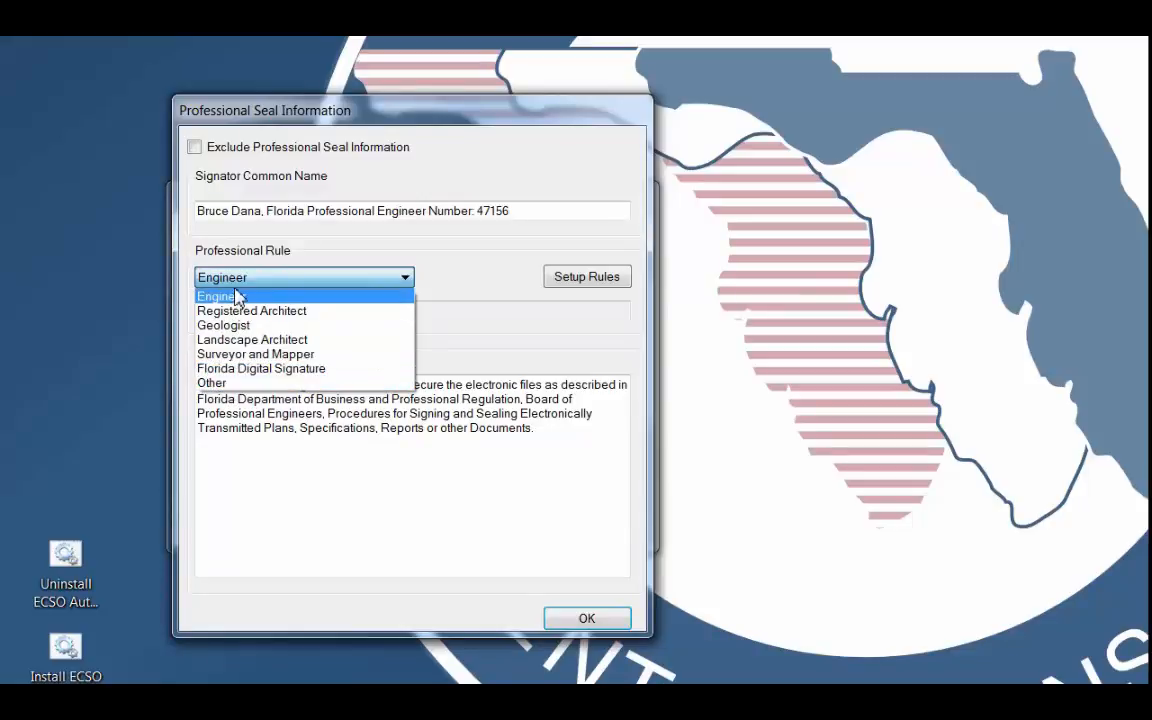
{"action": "left_click", "coordinate": [598, 281]}
Add a custom rule in Setup Rules with the identifier "Fun Stuff" and the rule text "Bla Bla Bla".
{"action": "left_click", "coordinate": [598, 281]}
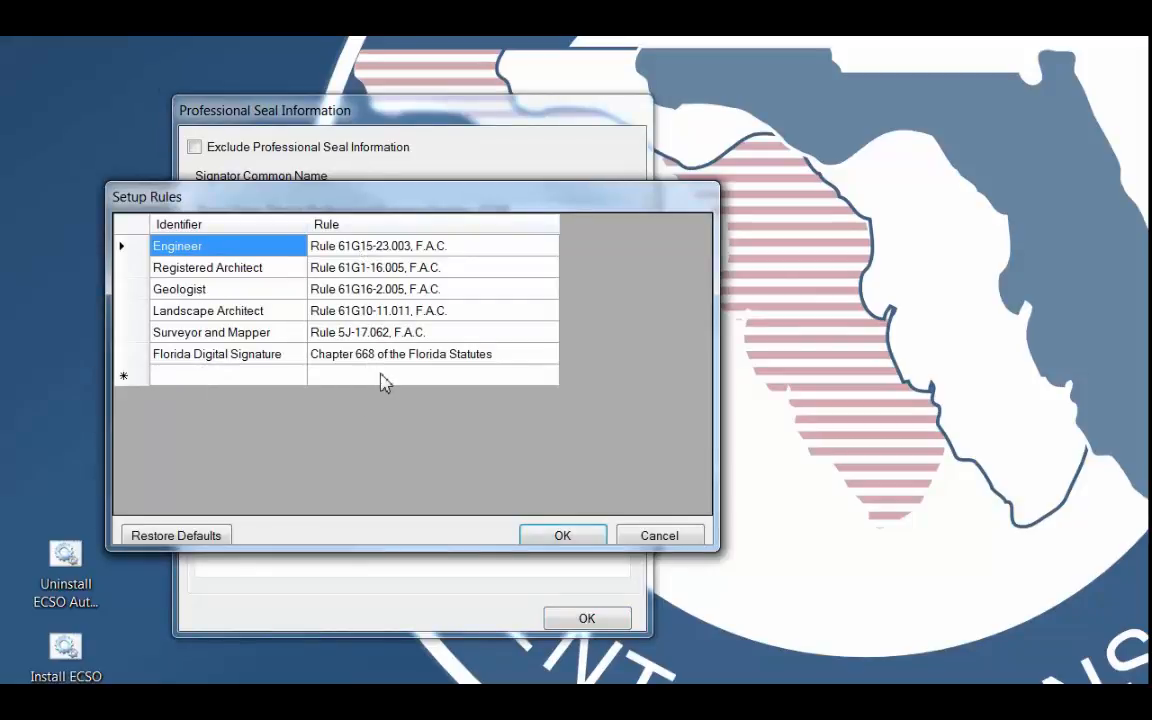
{"action": "left_click", "coordinate": [213, 380]}
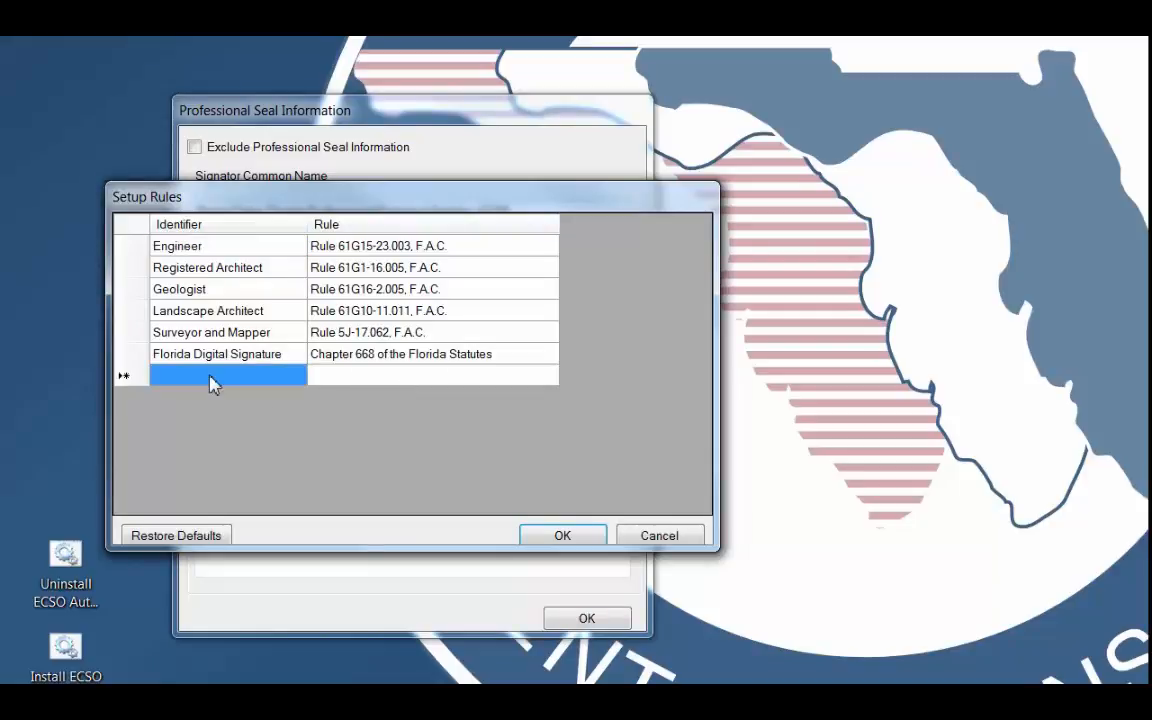
{"action": "type", "text": "Fun S"}
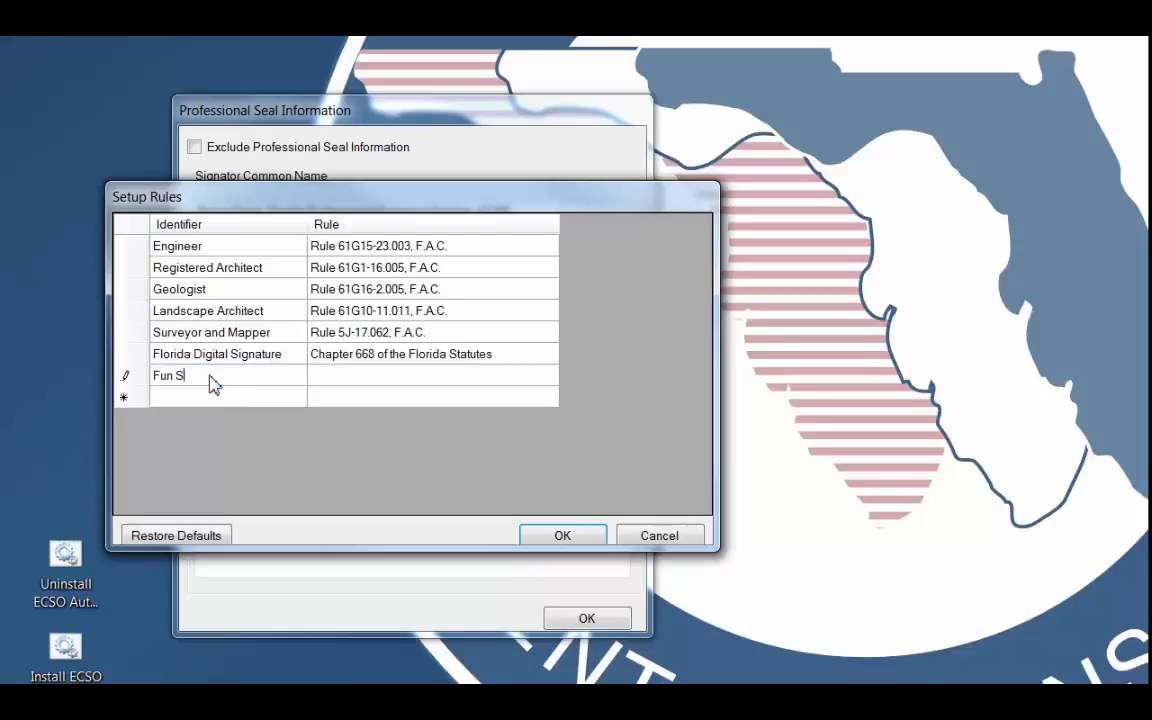
{"action": "type", "text": "tuff"}
{"action": "left_click", "coordinate": [368, 378]}
{"action": "type", "text": "Bla Bla Bla"}
{"action": "left_click", "coordinate": [563, 536]}
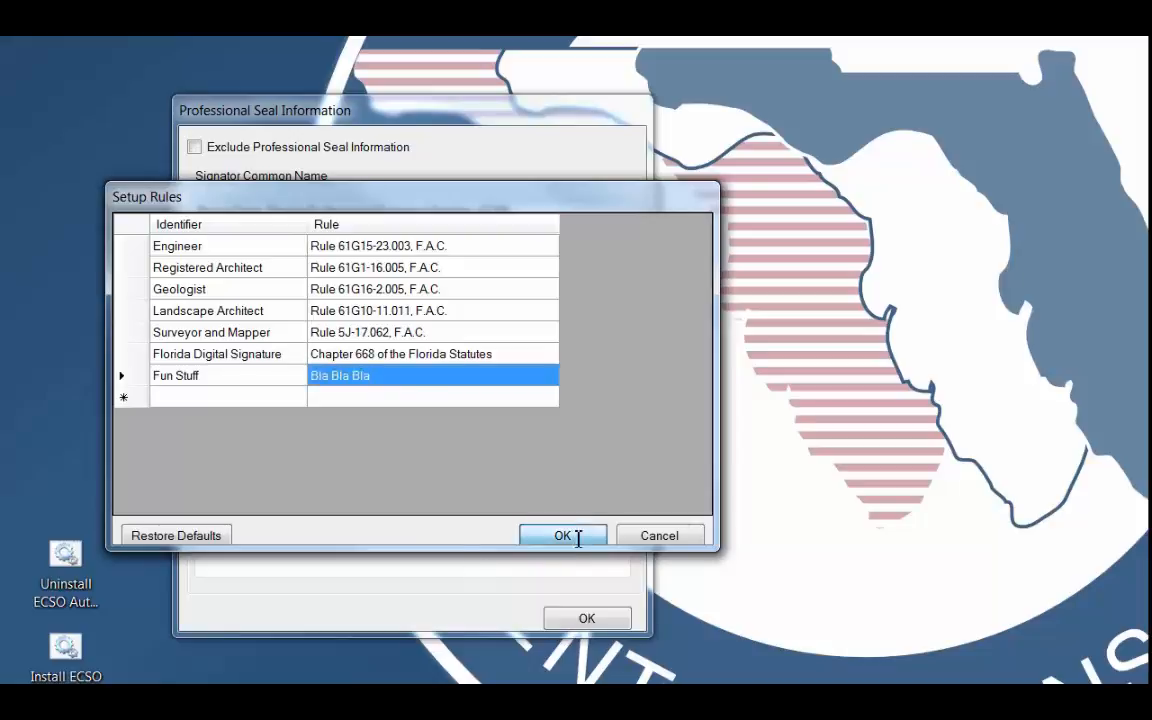
Check the professional rule choices, restore the defaults in Setup Rules, and review the matching rule entries in the configuration file.
{"action": "left_click", "coordinate": [279, 282]}
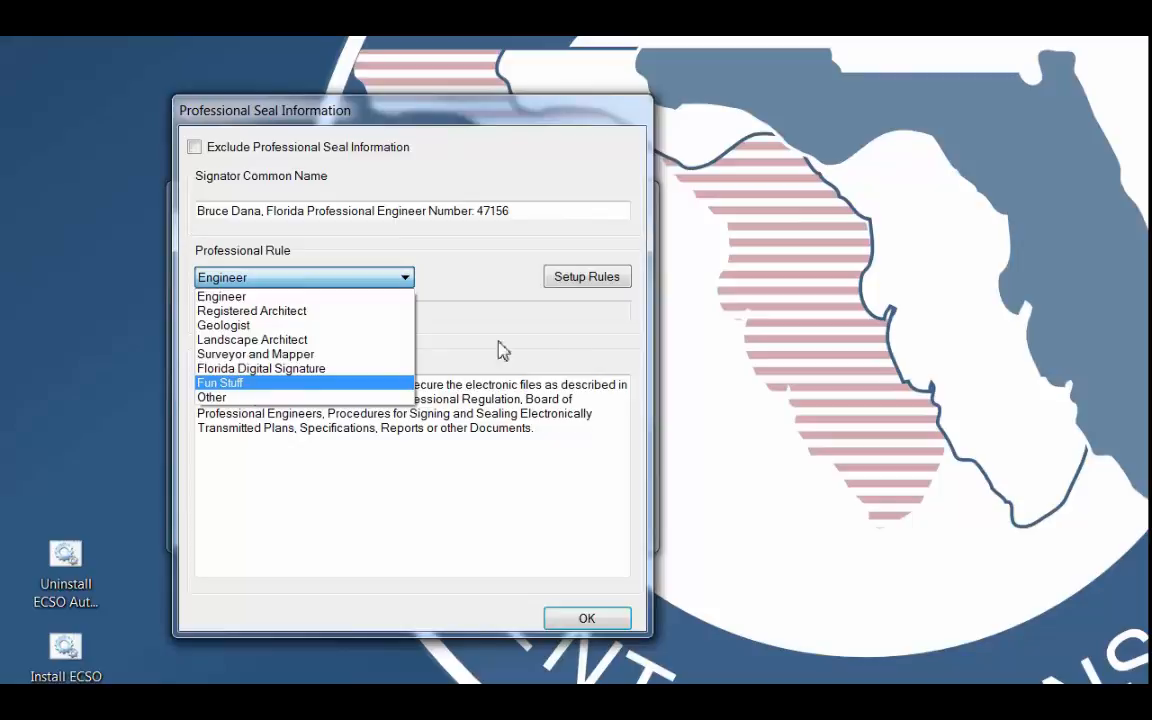
{"action": "left_click", "coordinate": [580, 284]}
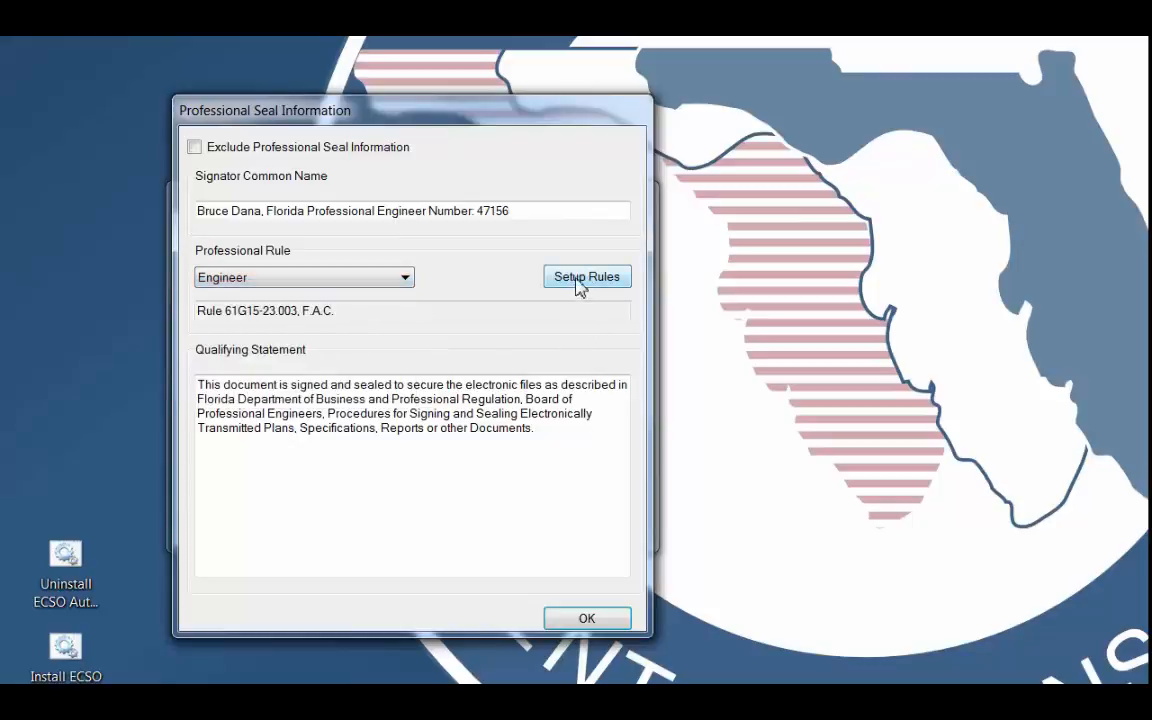
{"action": "left_click", "coordinate": [581, 282]}
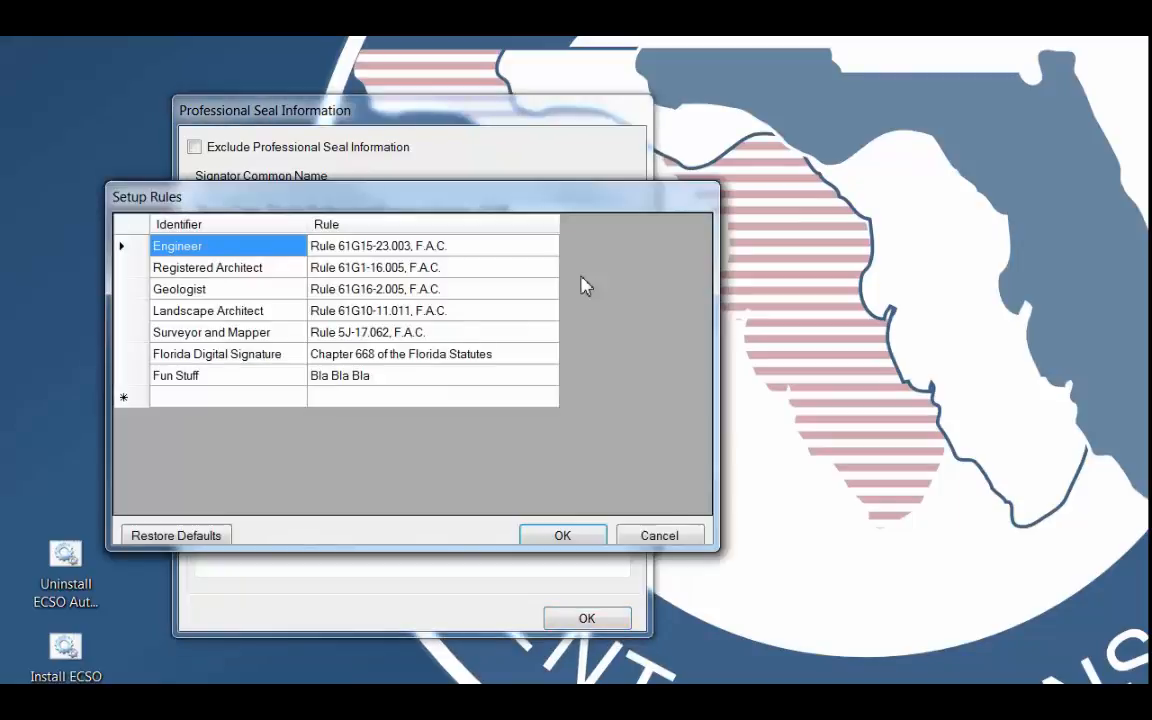
{"action": "left_click", "coordinate": [162, 538]}
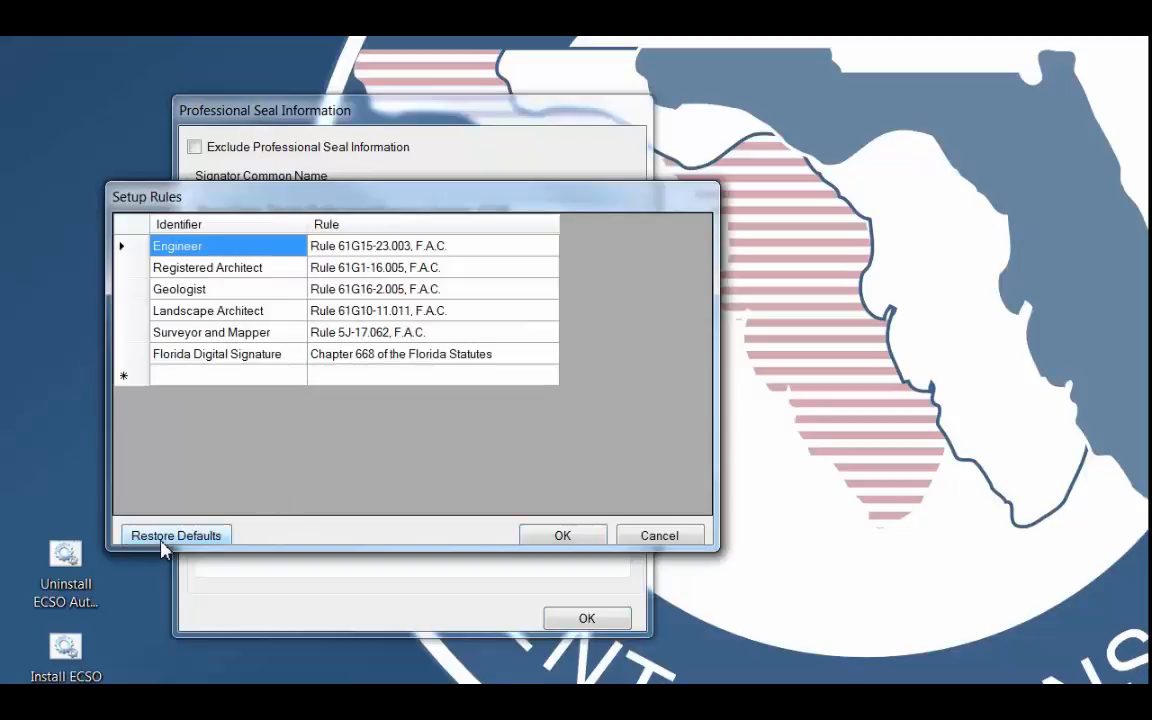
{"action": "left_click", "coordinate": [562, 540]}
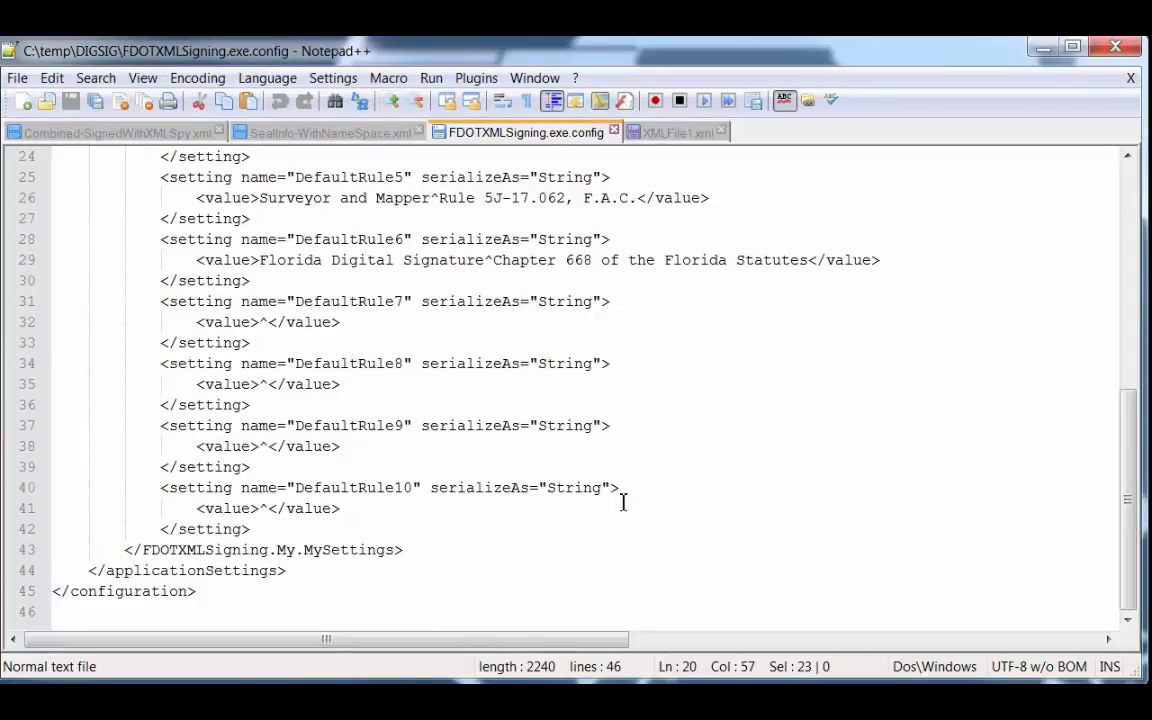
{"action": "scroll", "coordinate": [648, 448], "scroll_direction": "up", "scroll_amount": 5}
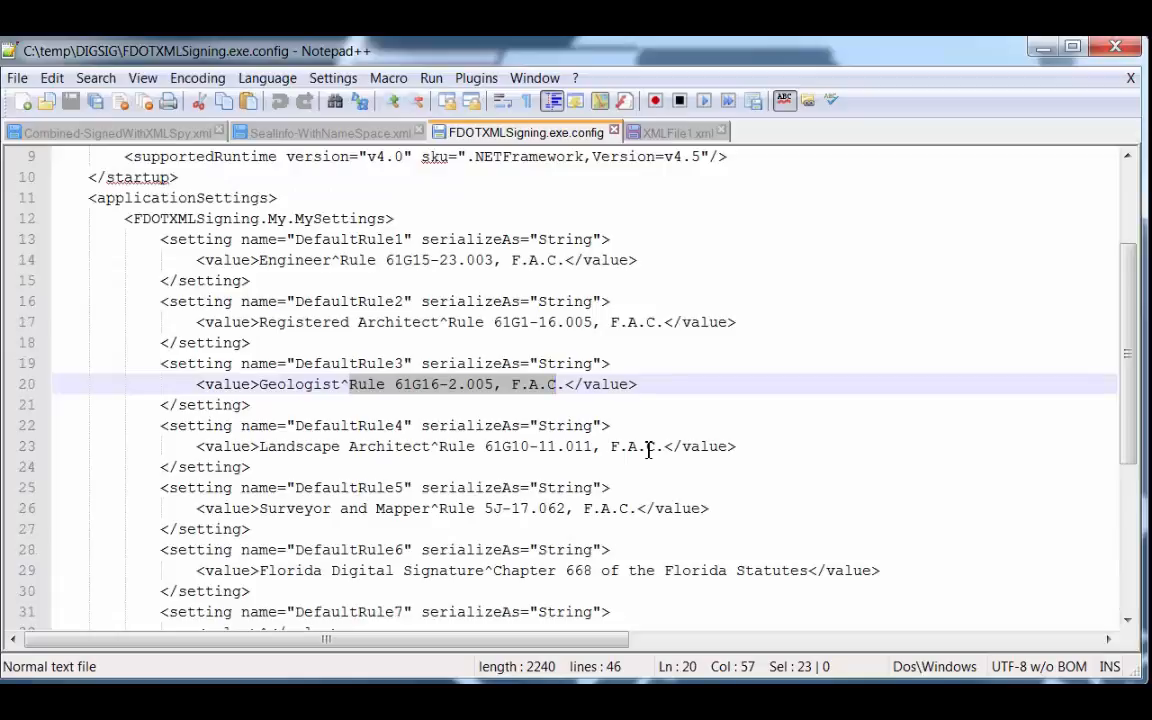
{"action": "scroll", "coordinate": [648, 450], "scroll_direction": "down", "scroll_amount": 2}
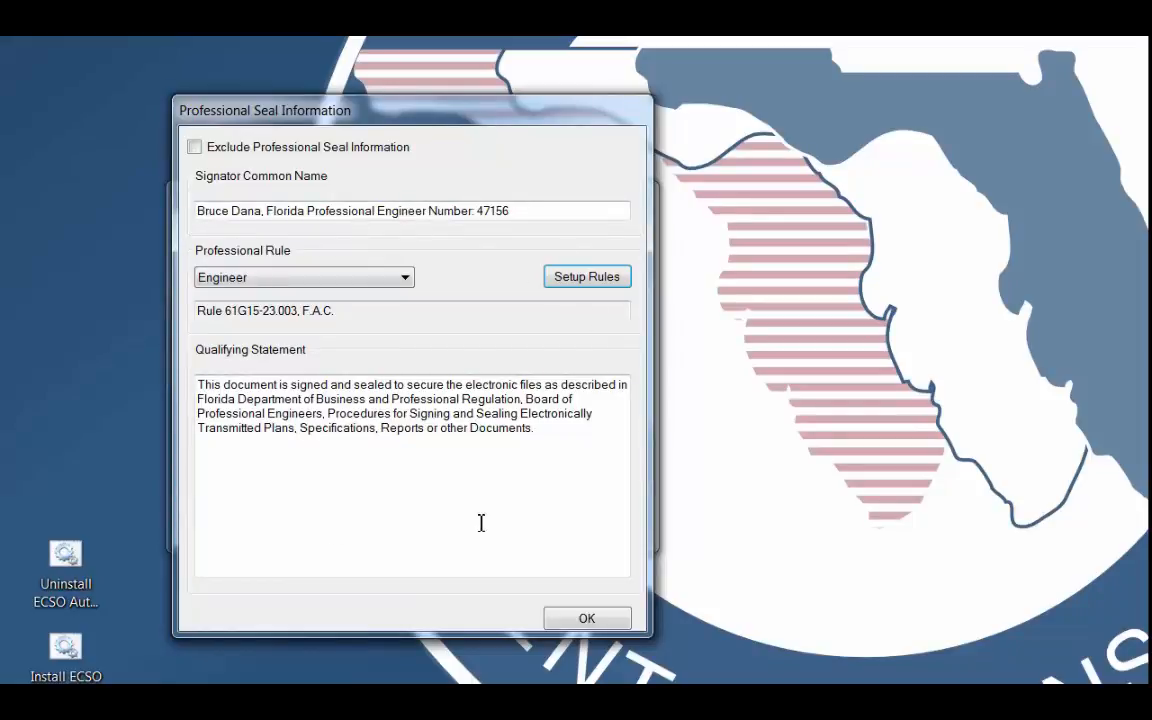
Turn on Exclude Professional Seal Information and accept the professional seal settings.
{"action": "left_click", "coordinate": [194, 147]}
{"action": "left_click", "coordinate": [587, 619]}
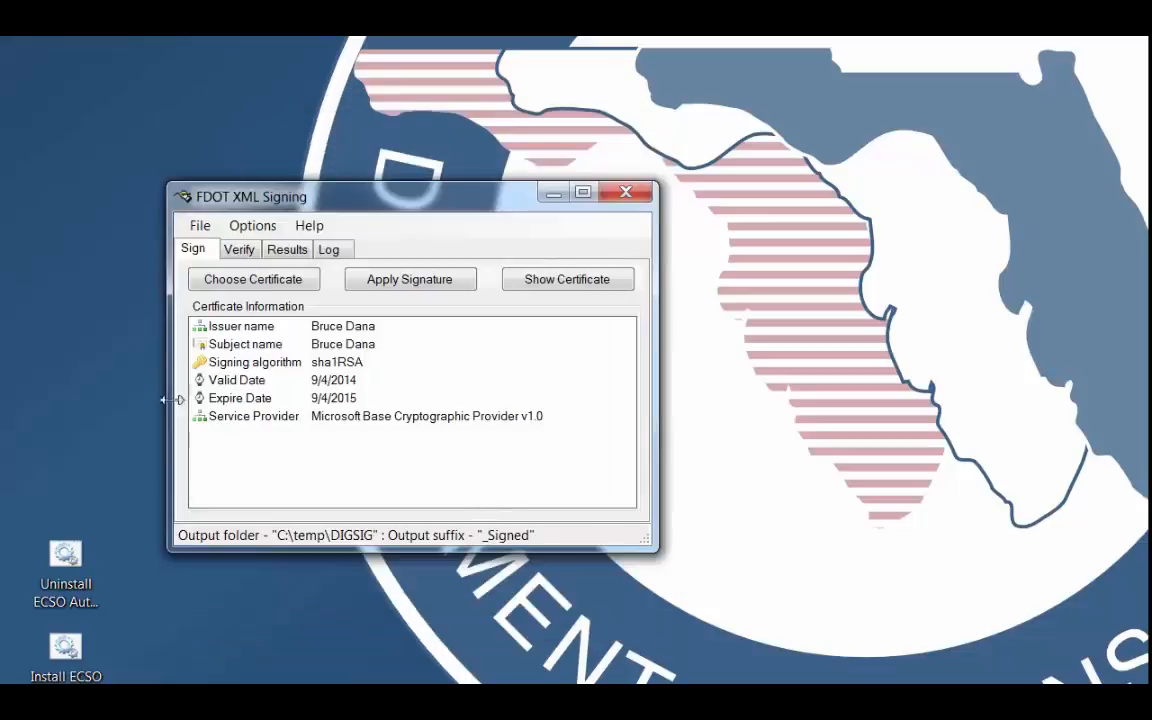
Turn off Exclude Professional Seal Information in the Professional Info options and accept the settings.
{"action": "left_click", "coordinate": [258, 226]}
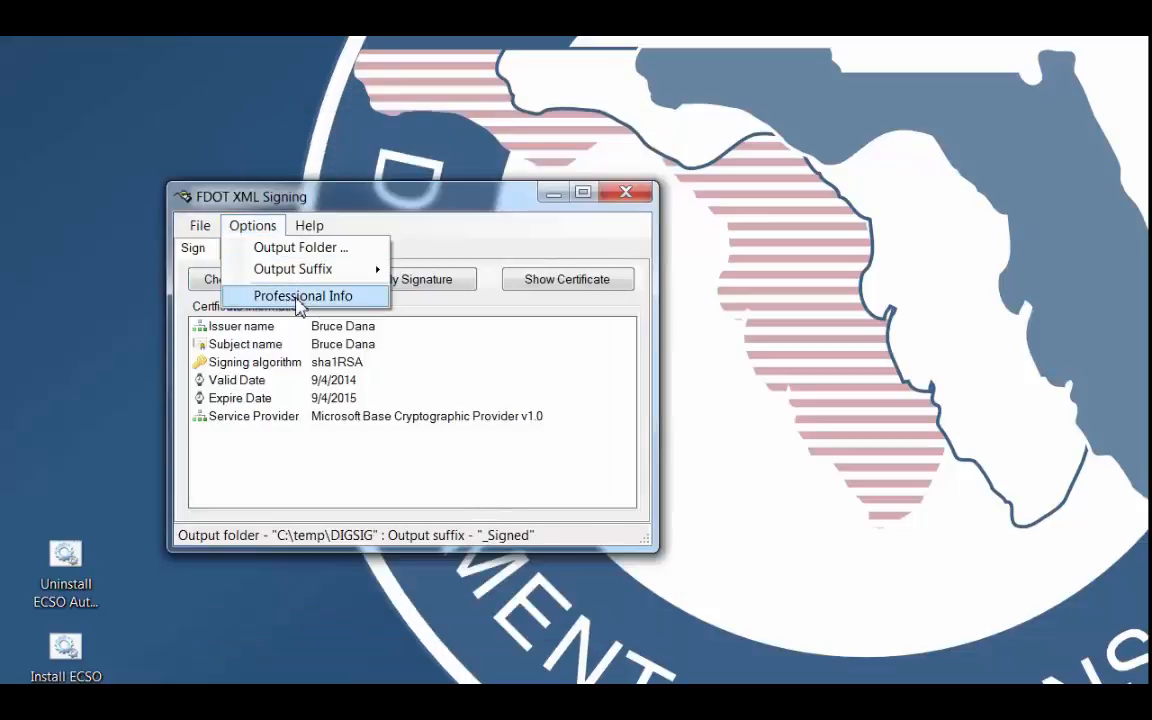
{"action": "left_click", "coordinate": [298, 296]}
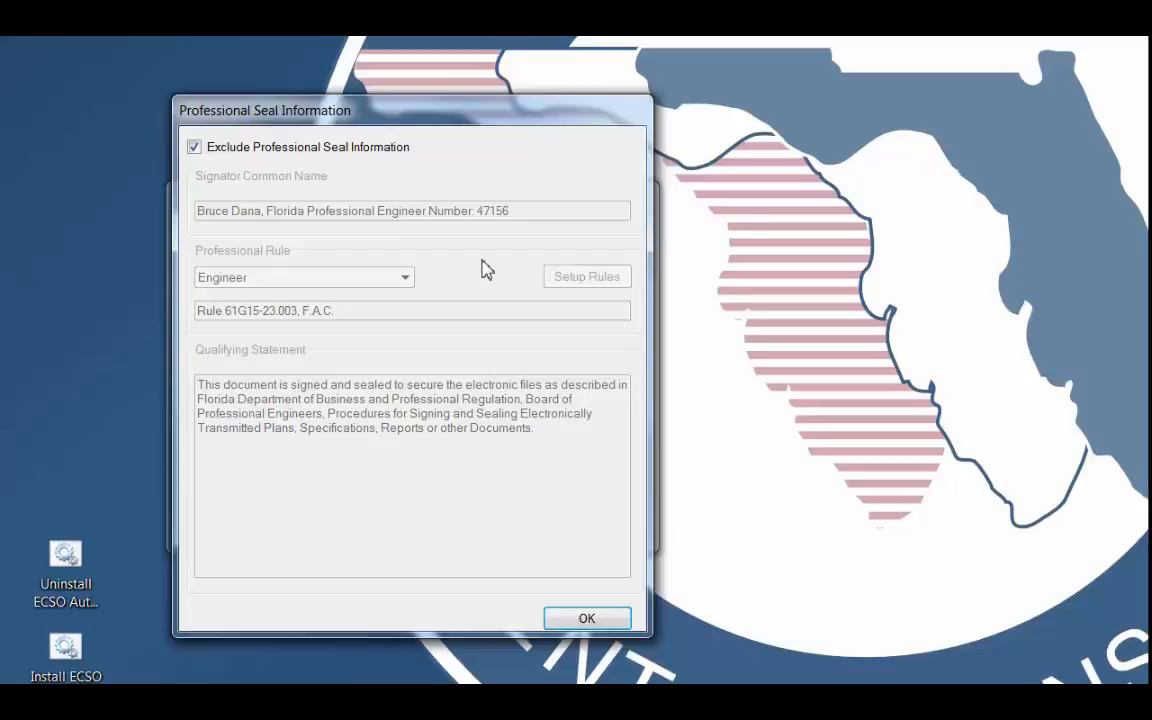
{"action": "left_click", "coordinate": [196, 149]}
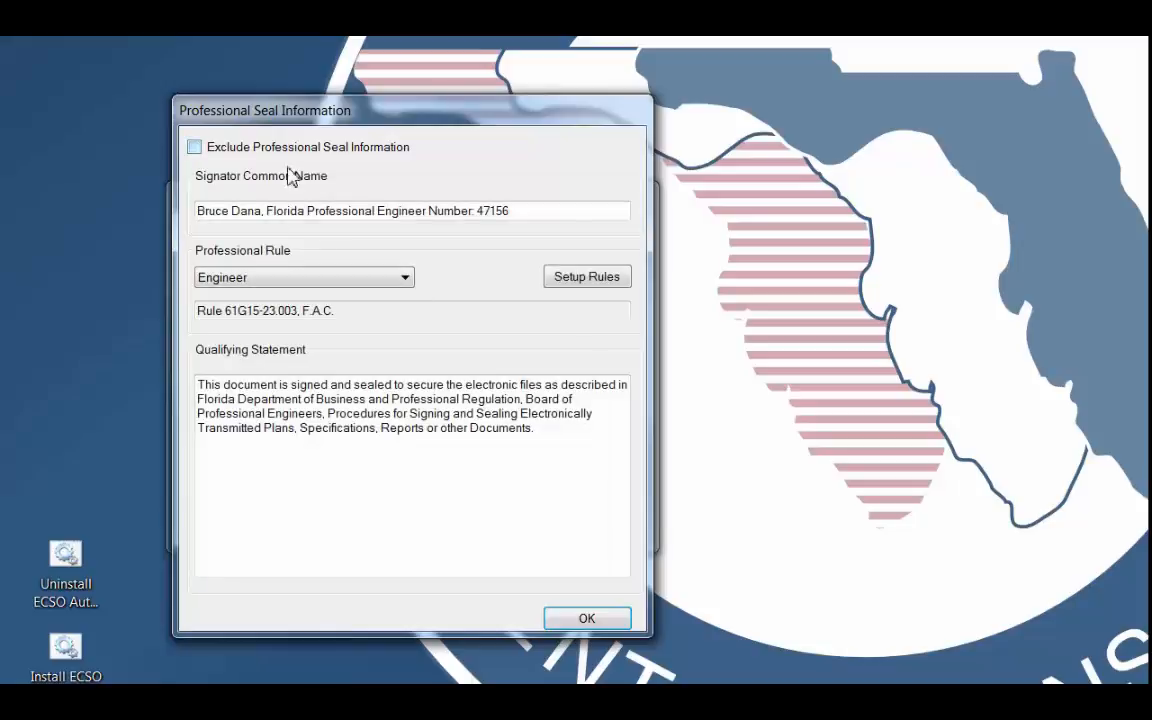
{"action": "left_click", "coordinate": [587, 618]}
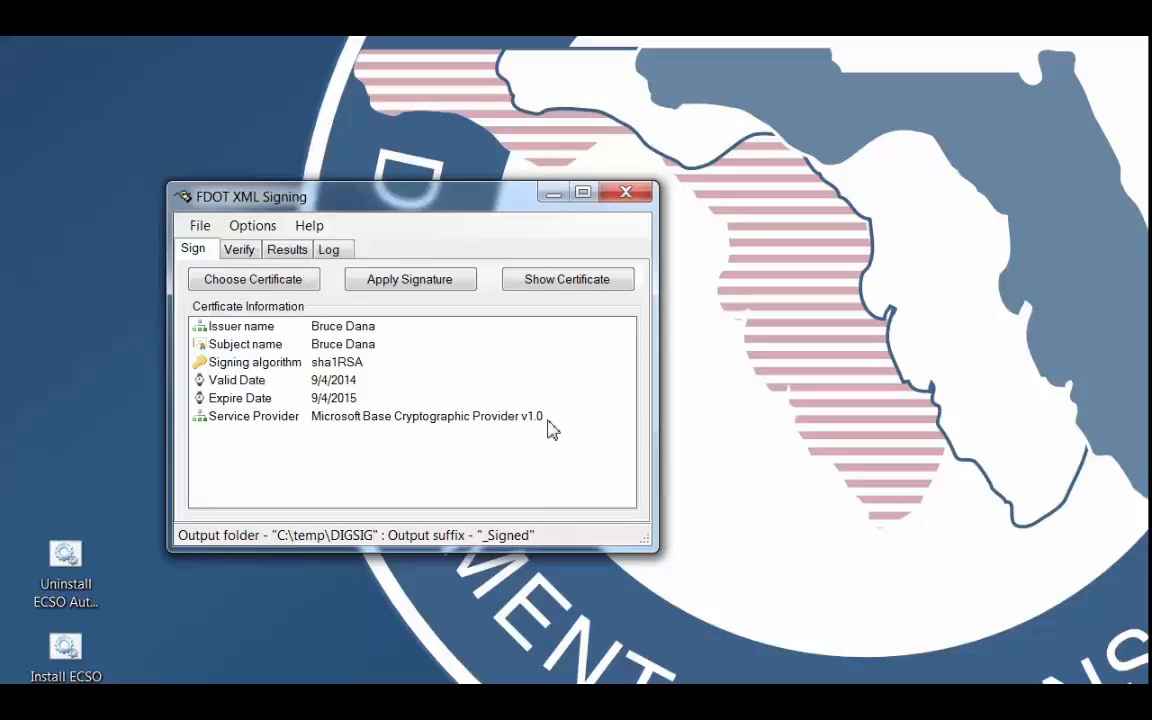
Start choosing a signing certificate and select CurrentUser as the Windows Certificate Store location.
{"action": "left_click", "coordinate": [268, 286]}
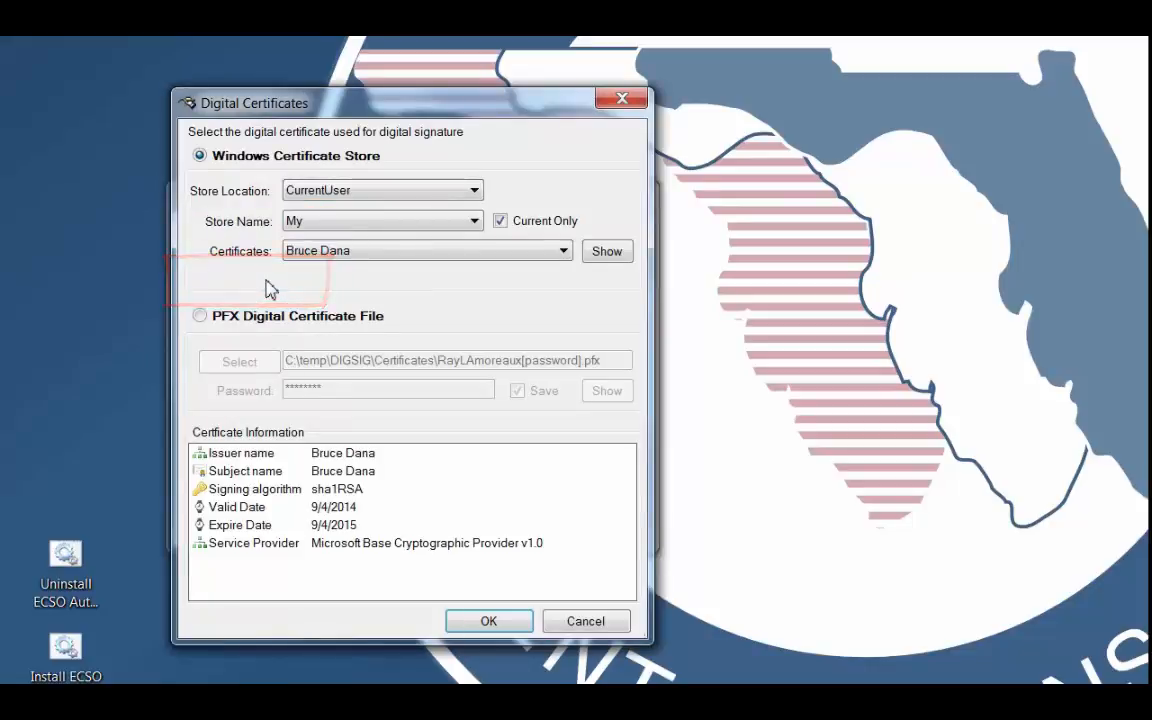
{"action": "left_click", "coordinate": [367, 193]}
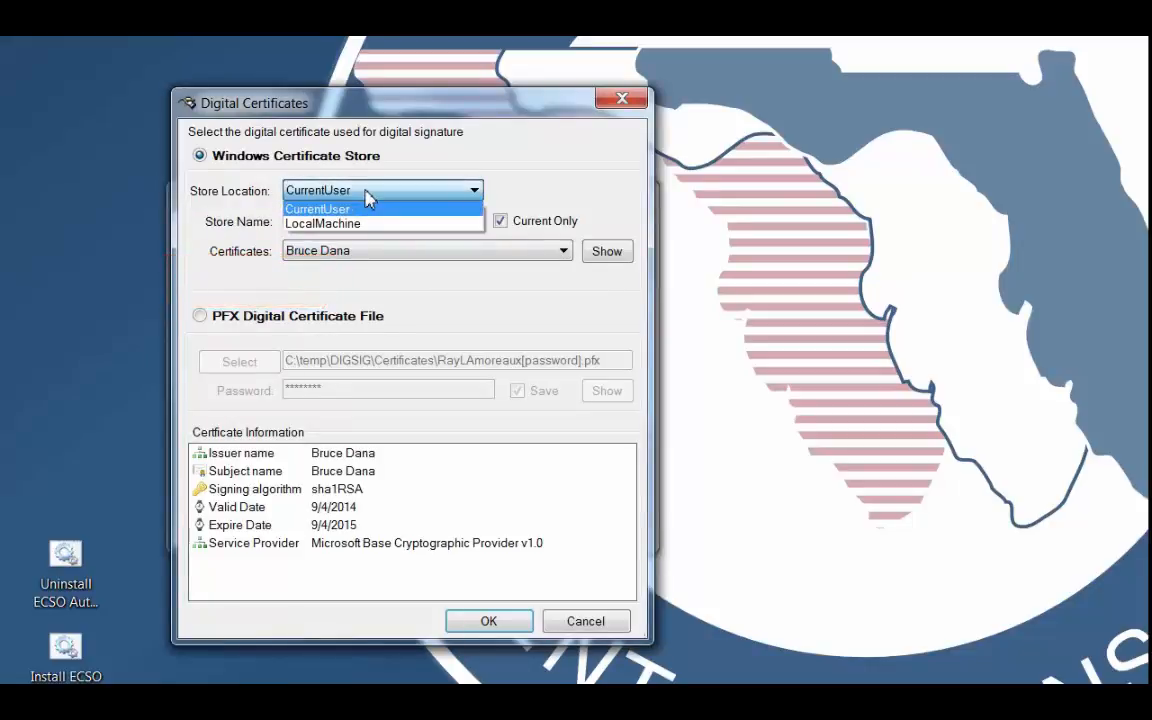
{"action": "left_click", "coordinate": [322, 208]}
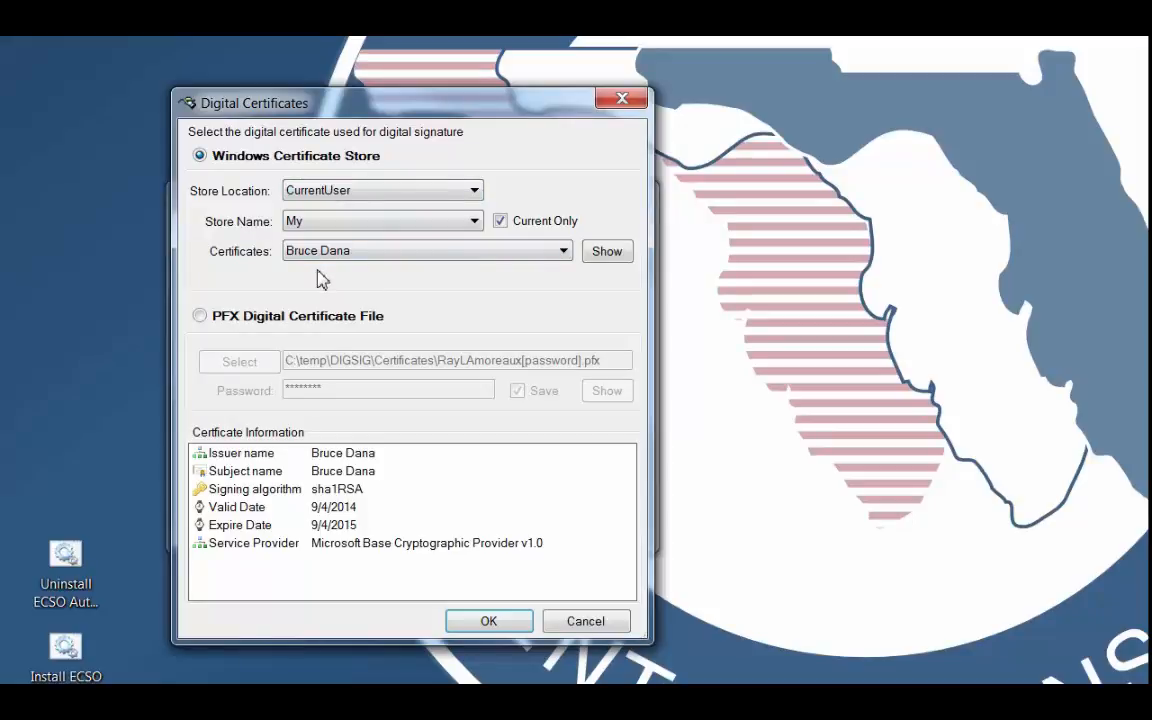
Show the selected store certificate and examine its general information, detail fields and certification path.
{"action": "left_click", "coordinate": [617, 258]}
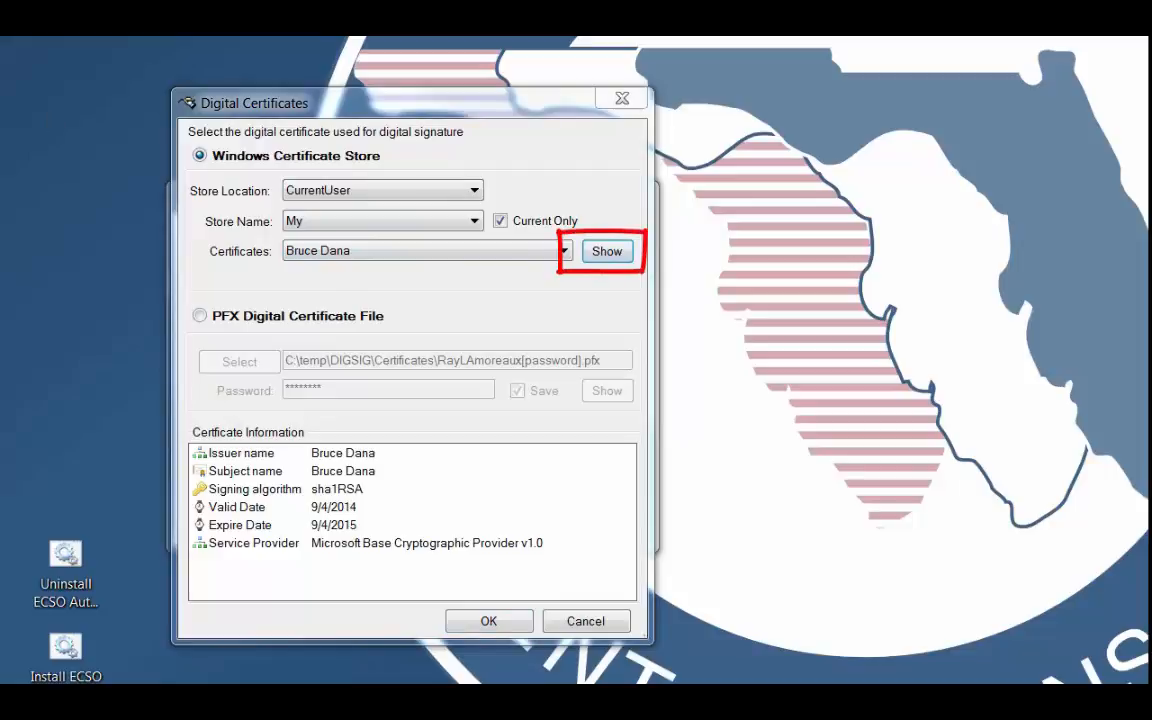
{"action": "left_click", "coordinate": [607, 251]}
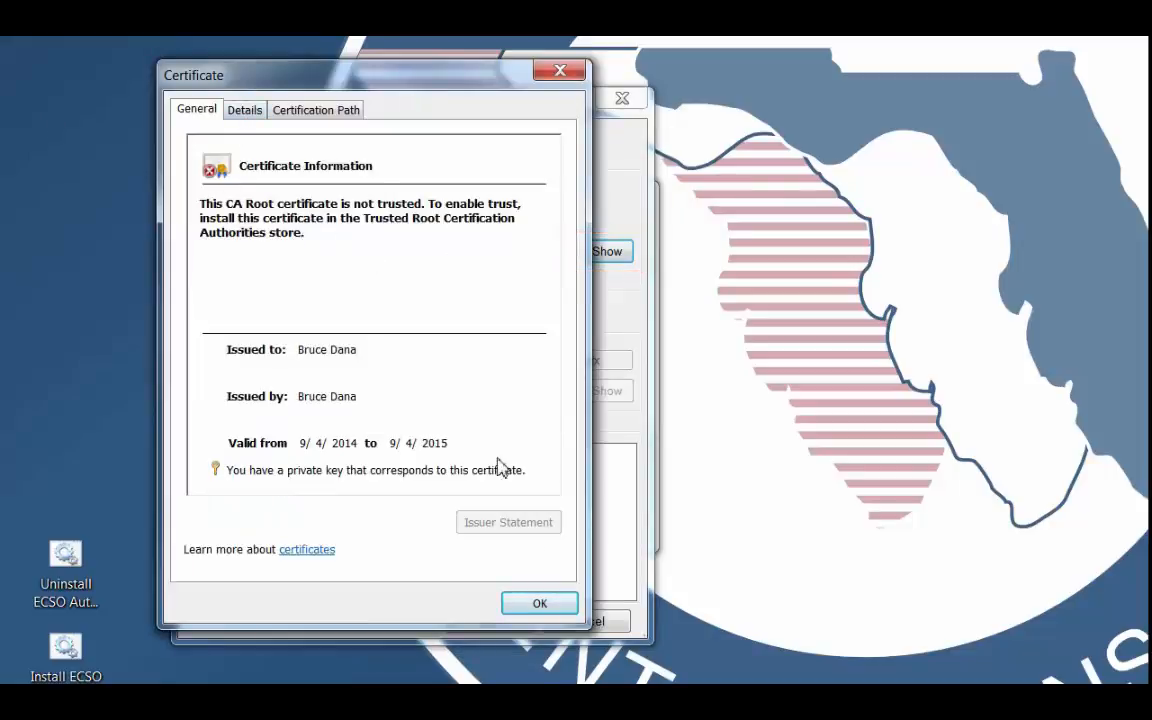
{"action": "left_click", "coordinate": [230, 108]}
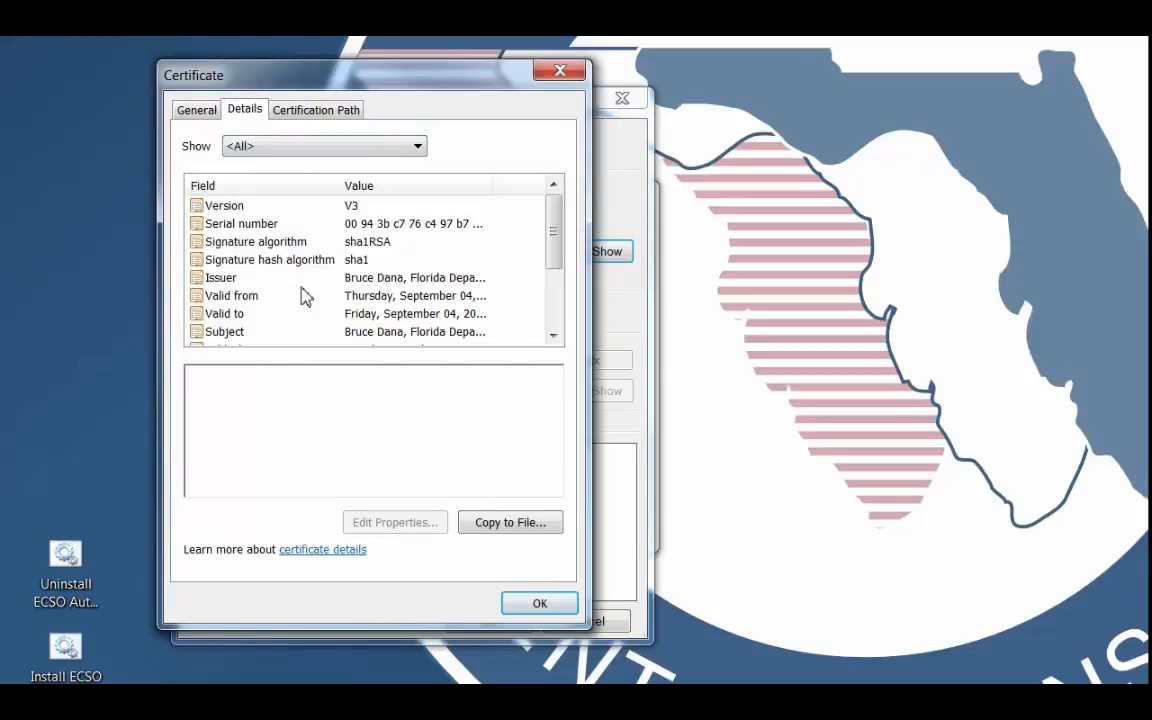
{"action": "left_click_drag", "start_coordinate": [553, 228], "coordinate": [553, 322]}
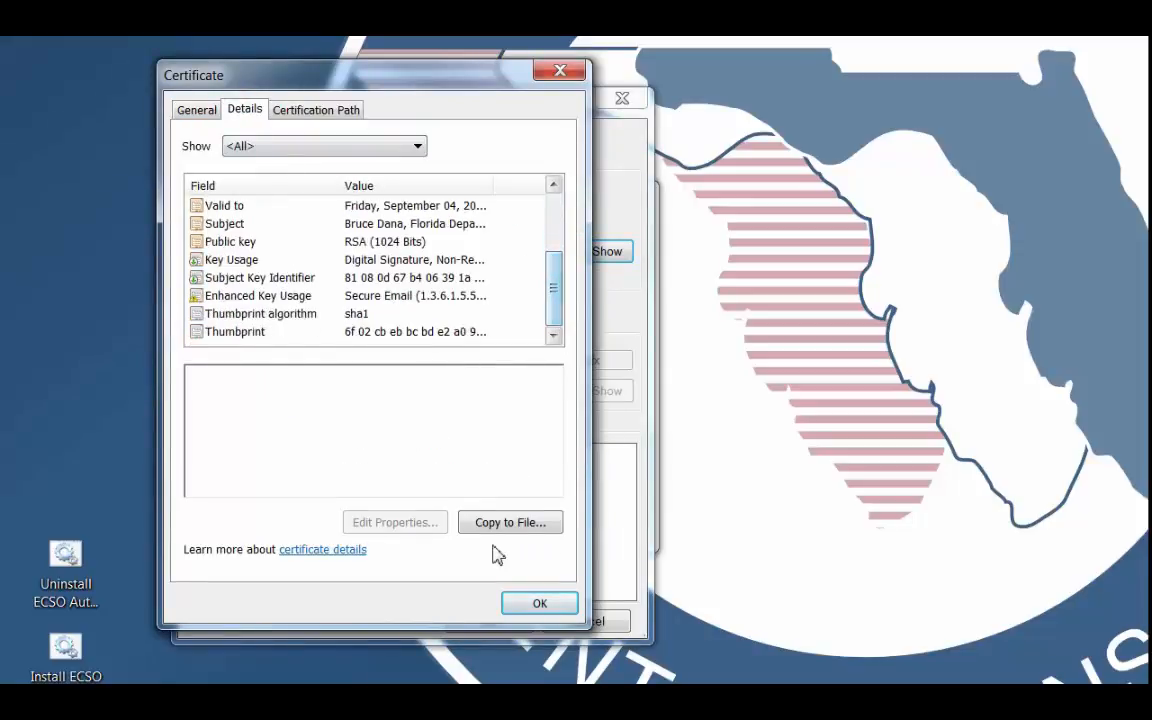
{"action": "left_click", "coordinate": [276, 110]}
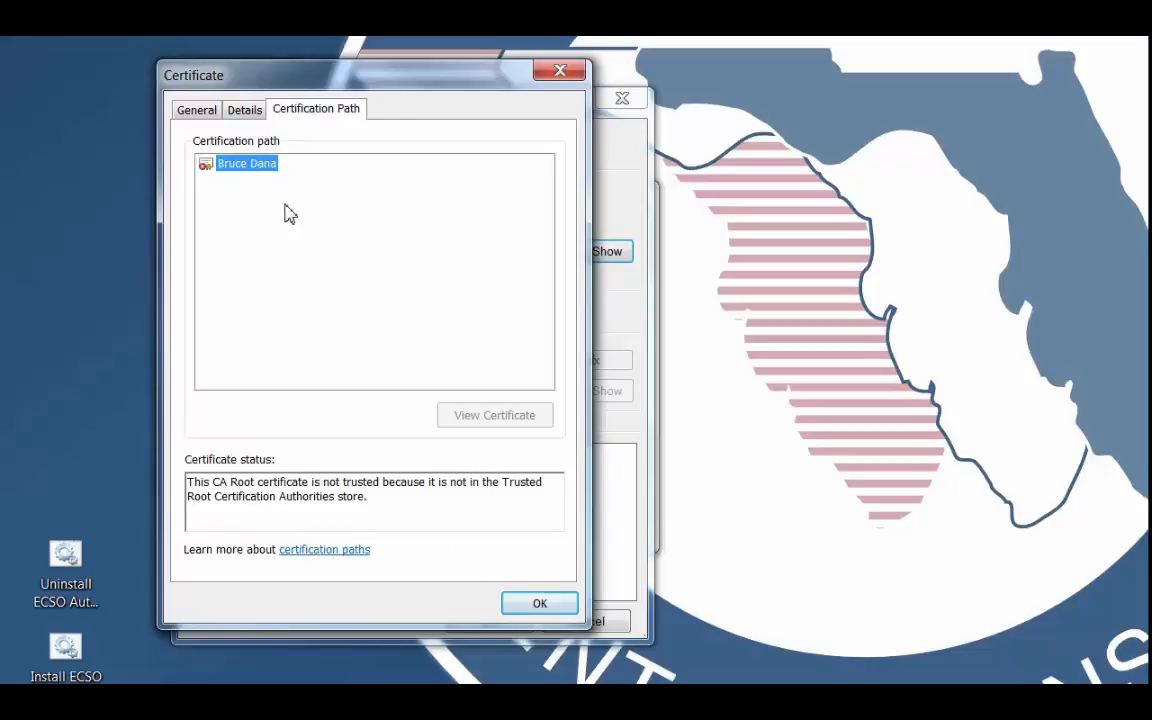
{"action": "key", "text": "ctrl+Tab"}
{"action": "left_click", "coordinate": [540, 604]}
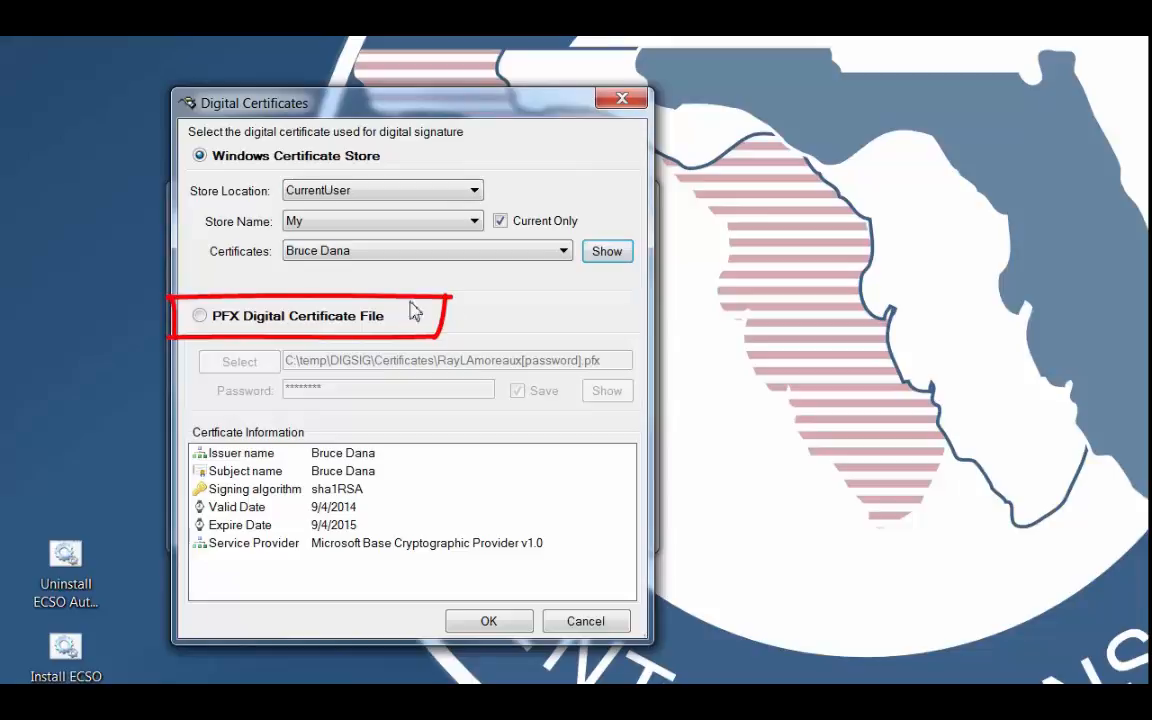
Switch to a PFX Digital Certificate File, load the file from the Certificates folder, enter the certificate password and accept it.
{"action": "left_click", "coordinate": [200, 318]}
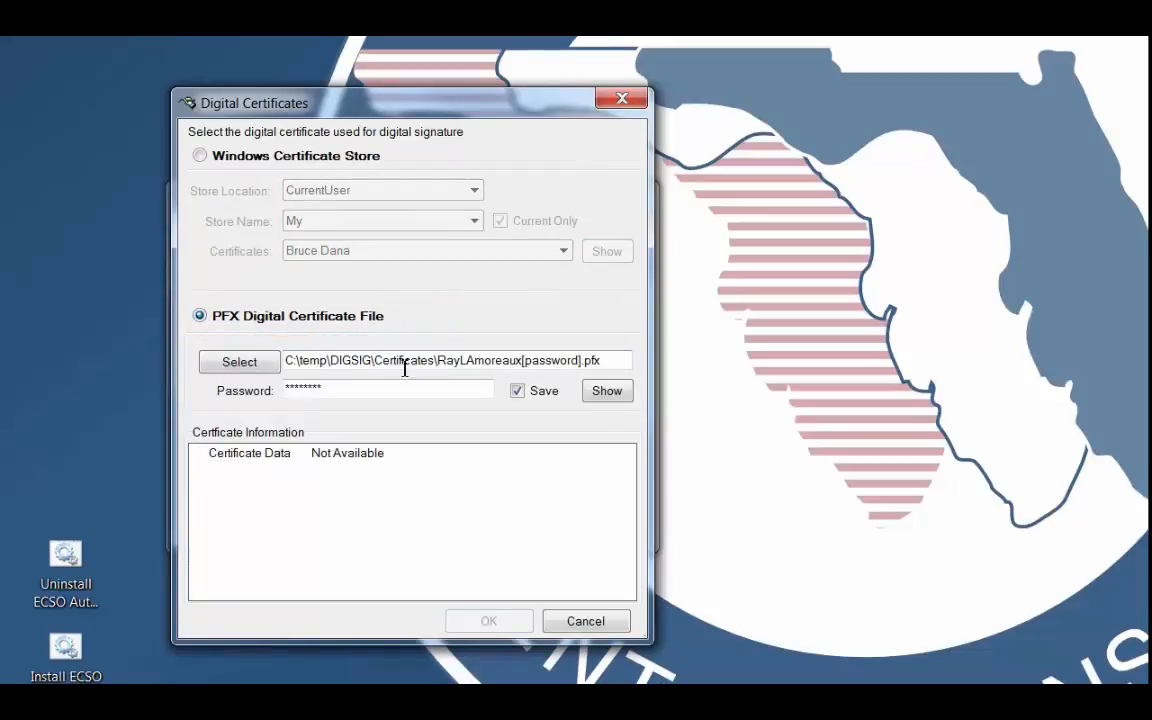
{"action": "left_click", "coordinate": [240, 362]}
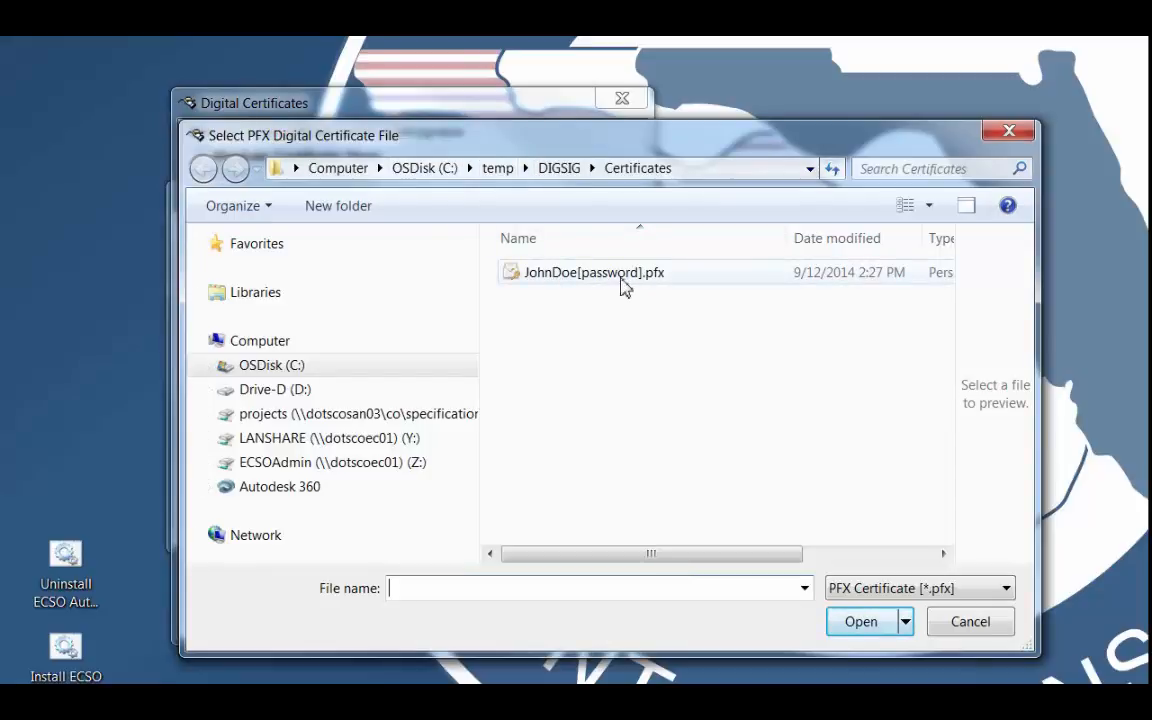
{"action": "left_click", "coordinate": [585, 274]}
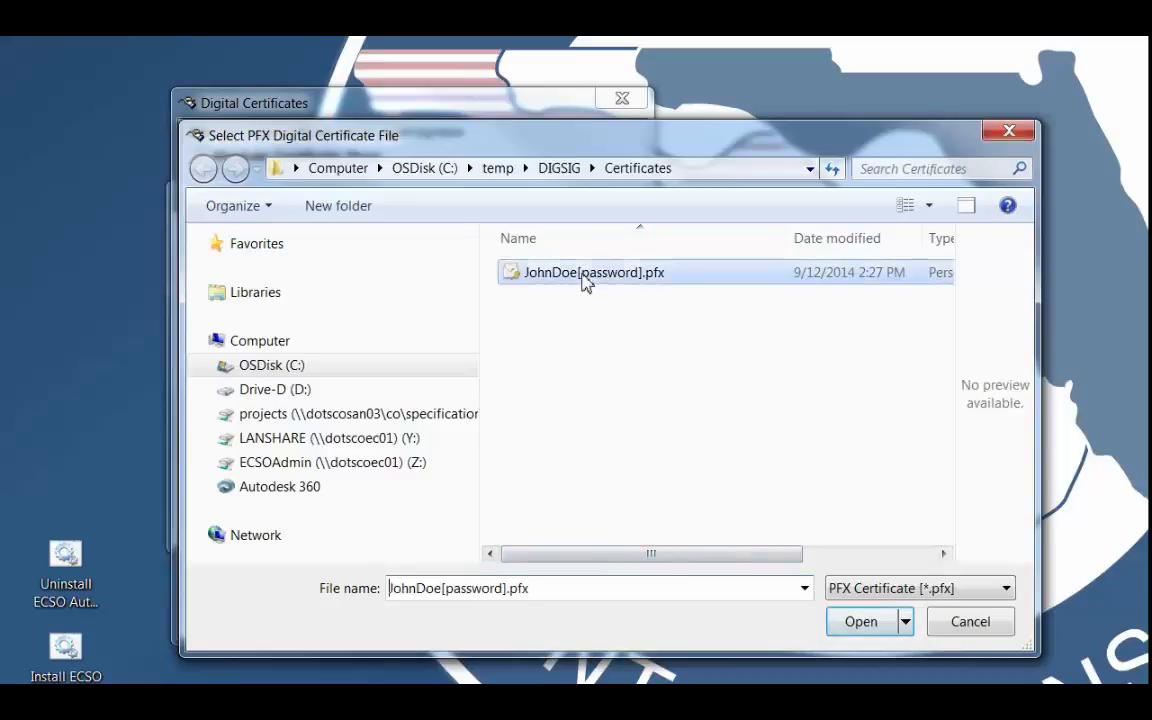
{"action": "left_click", "coordinate": [866, 626]}
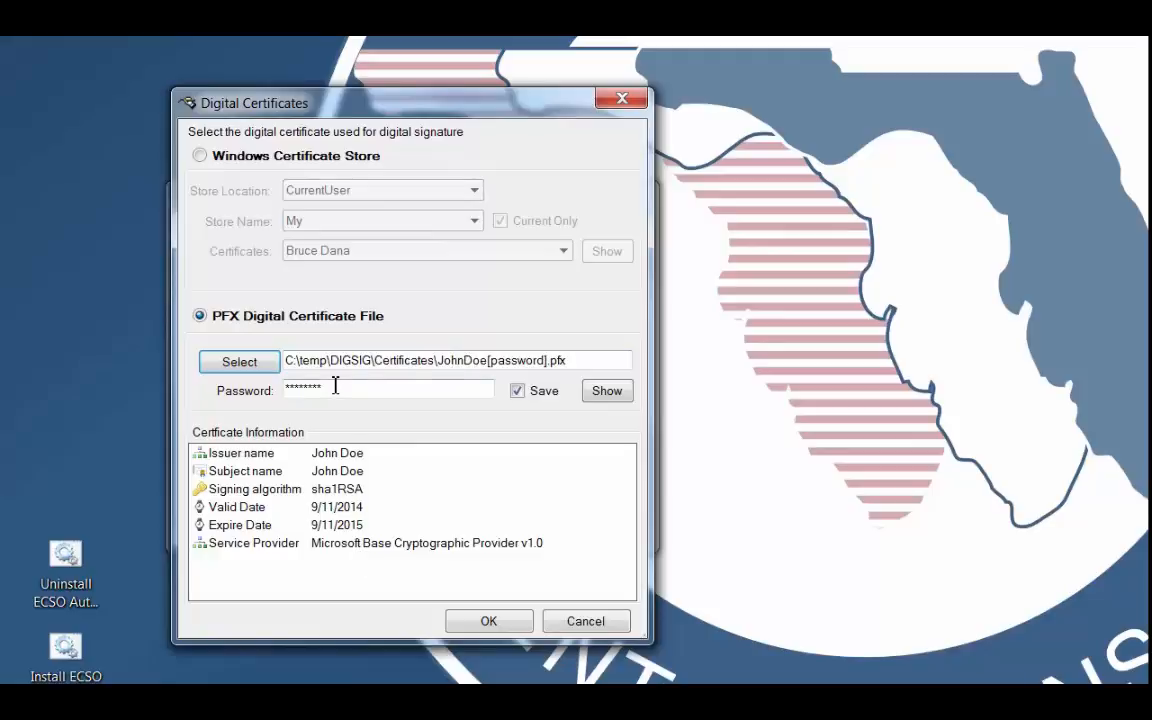
{"action": "left_click_drag", "start_coordinate": [334, 386], "coordinate": [270, 388]}
{"action": "type", "text": "password"}
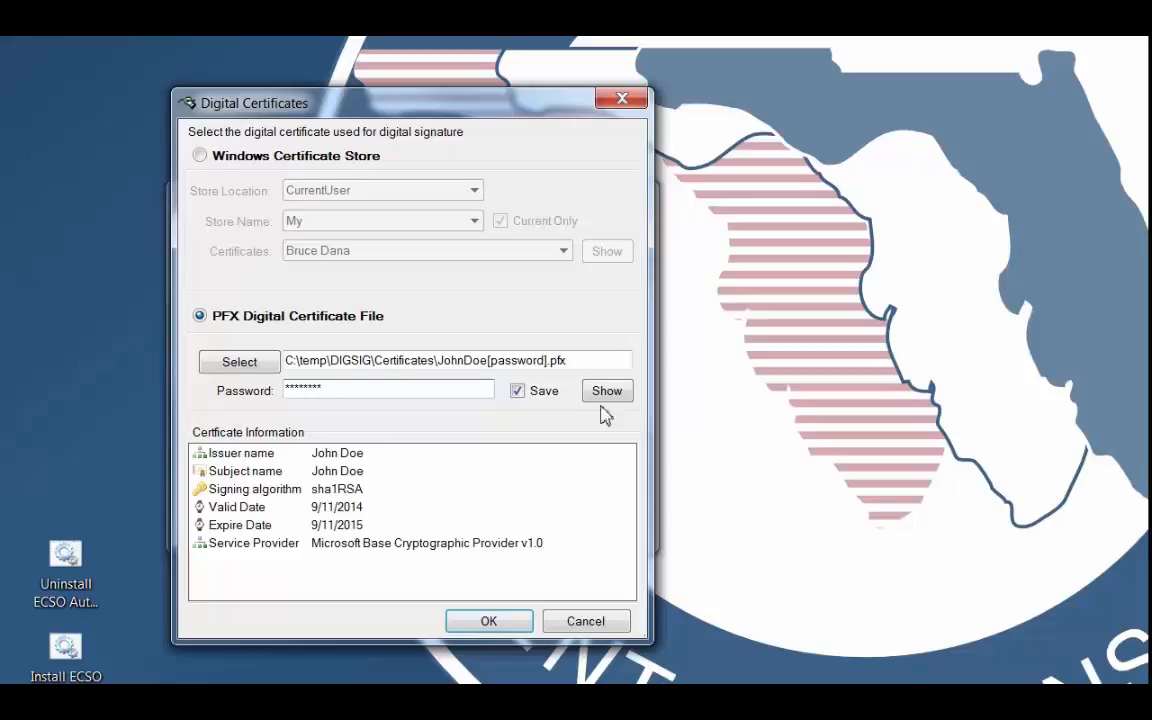
{"action": "left_click", "coordinate": [490, 622]}
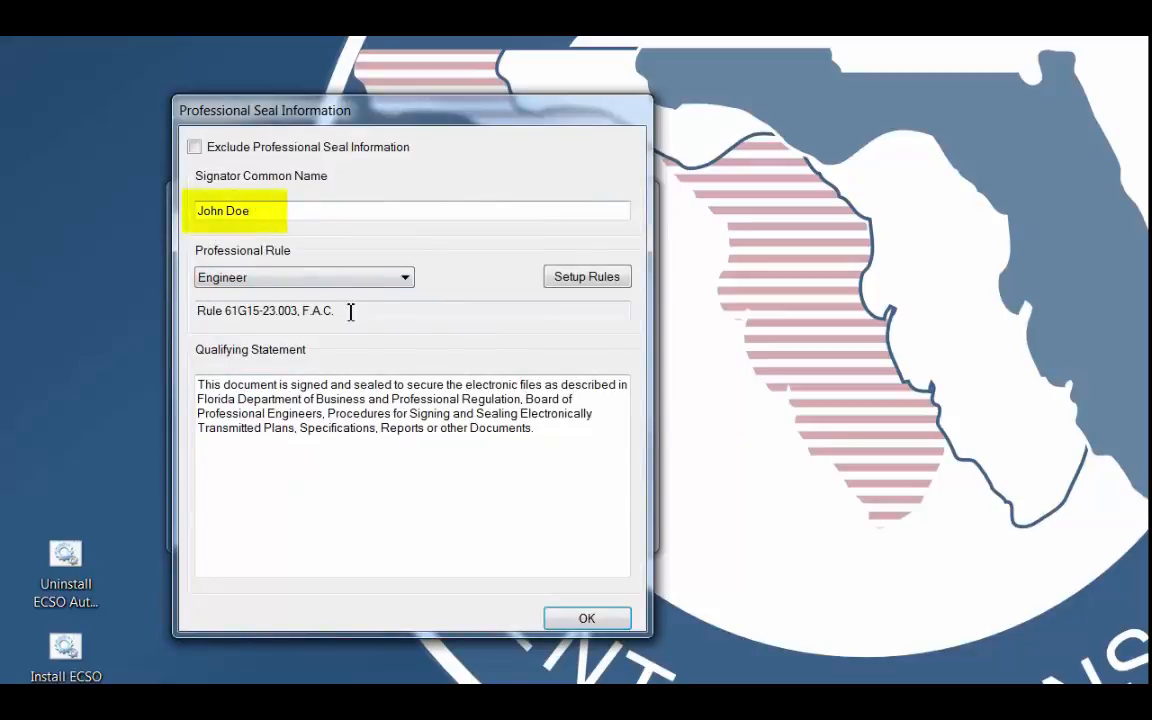
Check the professional rule choices and Setup Rules entries, keep the Engineer rule and qualifying statement, and accept the seal information.
{"action": "left_click", "coordinate": [328, 279]}
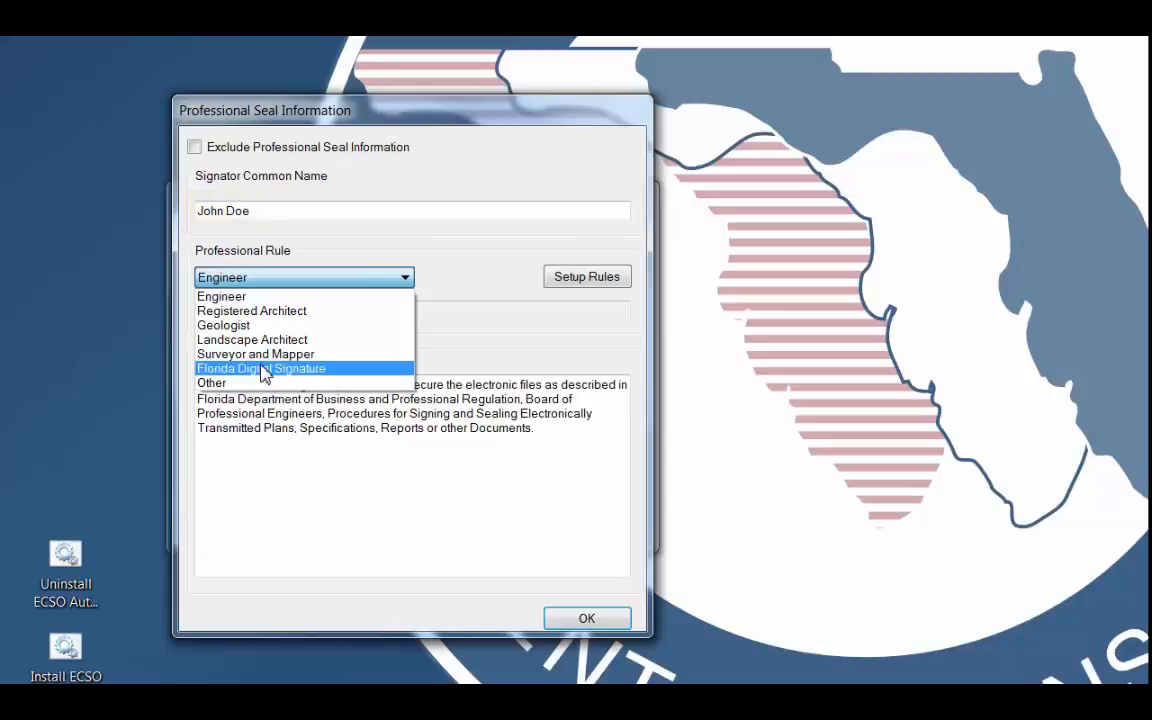
{"action": "left_click", "coordinate": [609, 276]}
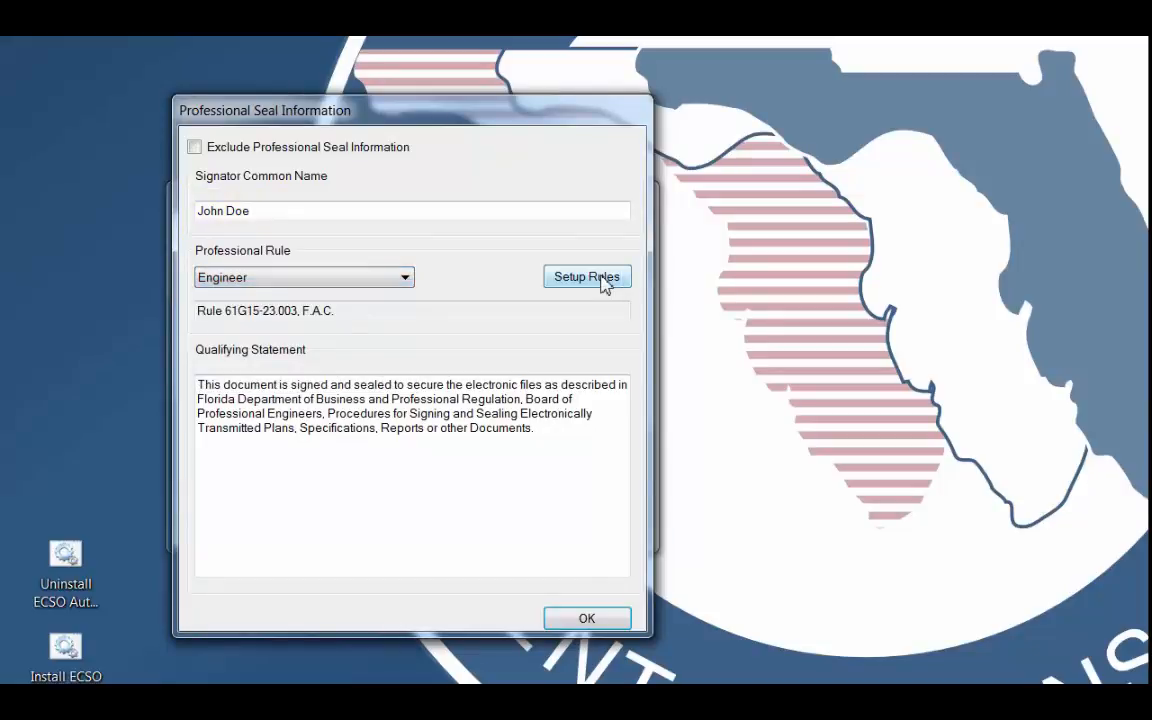
{"action": "left_click", "coordinate": [607, 277]}
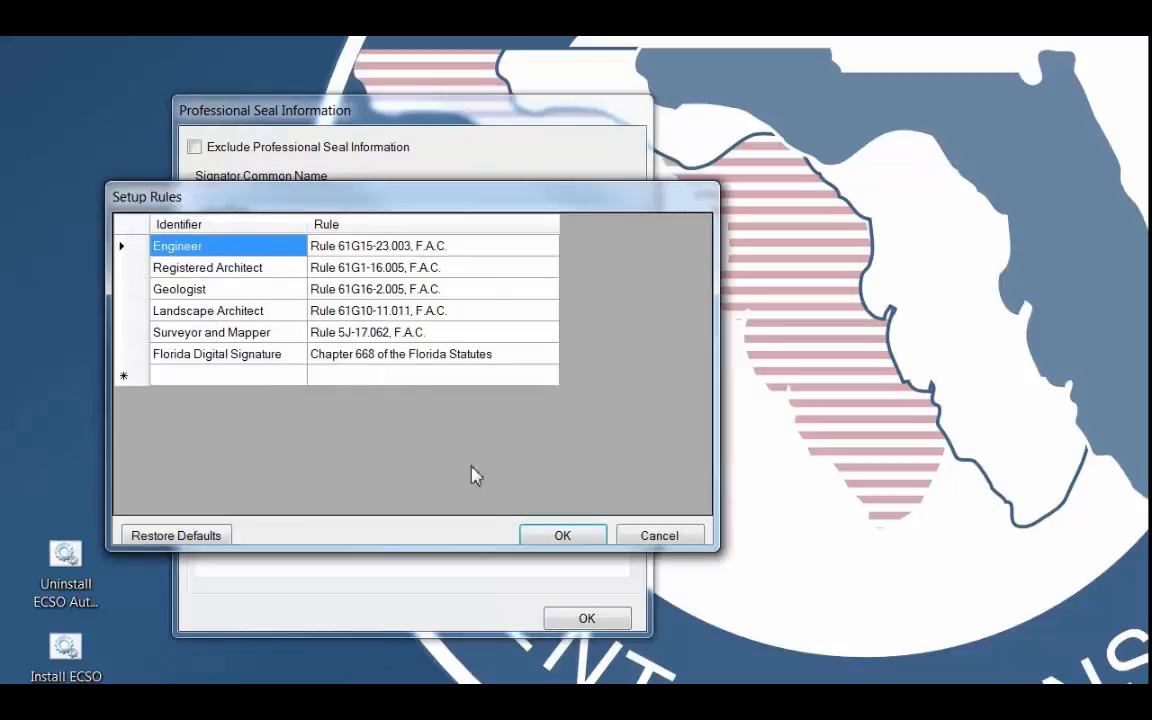
{"action": "left_click", "coordinate": [659, 536]}
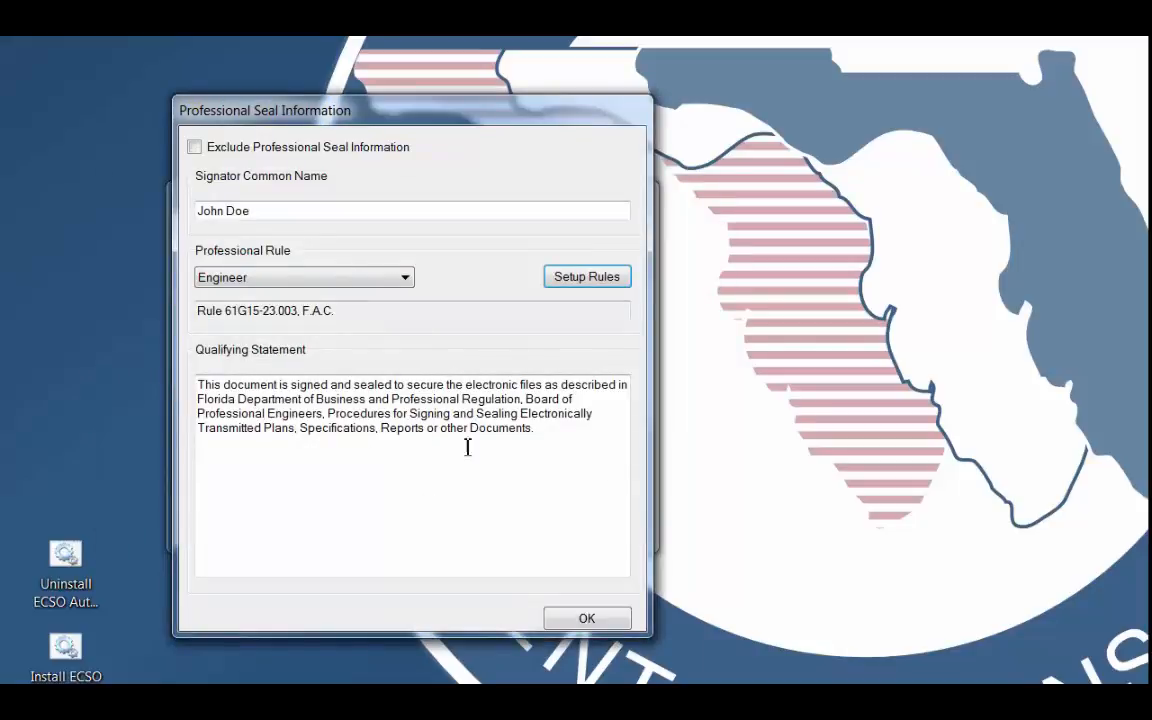
{"action": "left_click", "coordinate": [559, 433]}
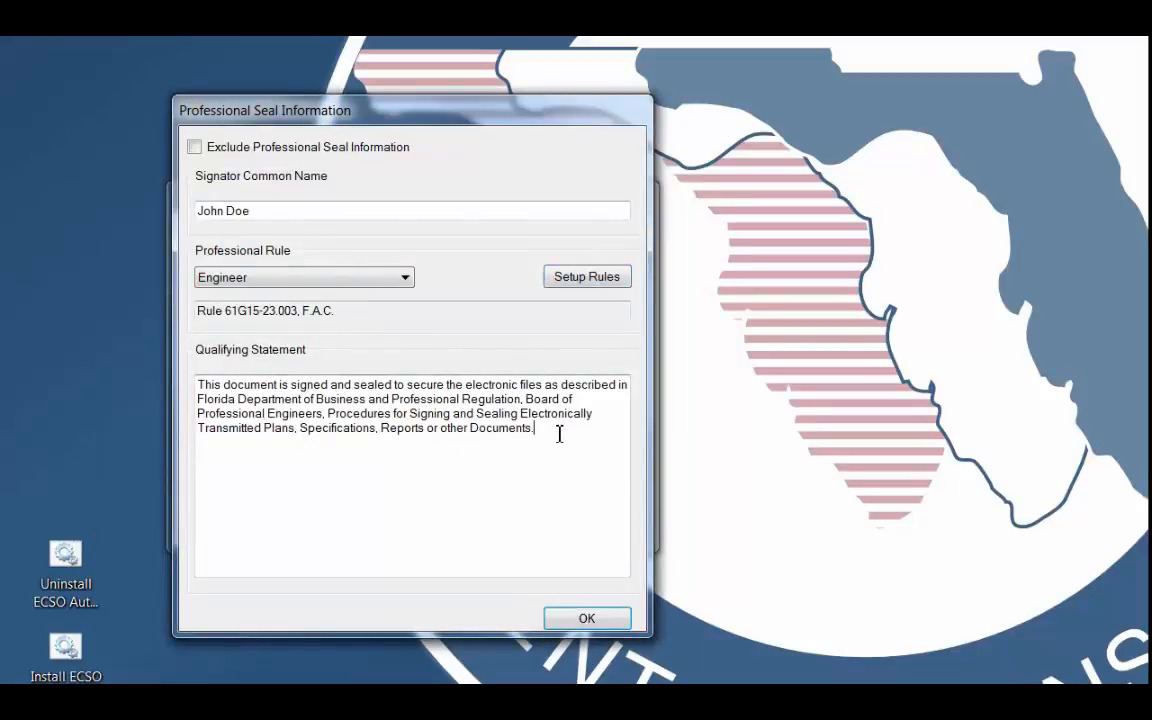
{"action": "key", "text": "Return"}
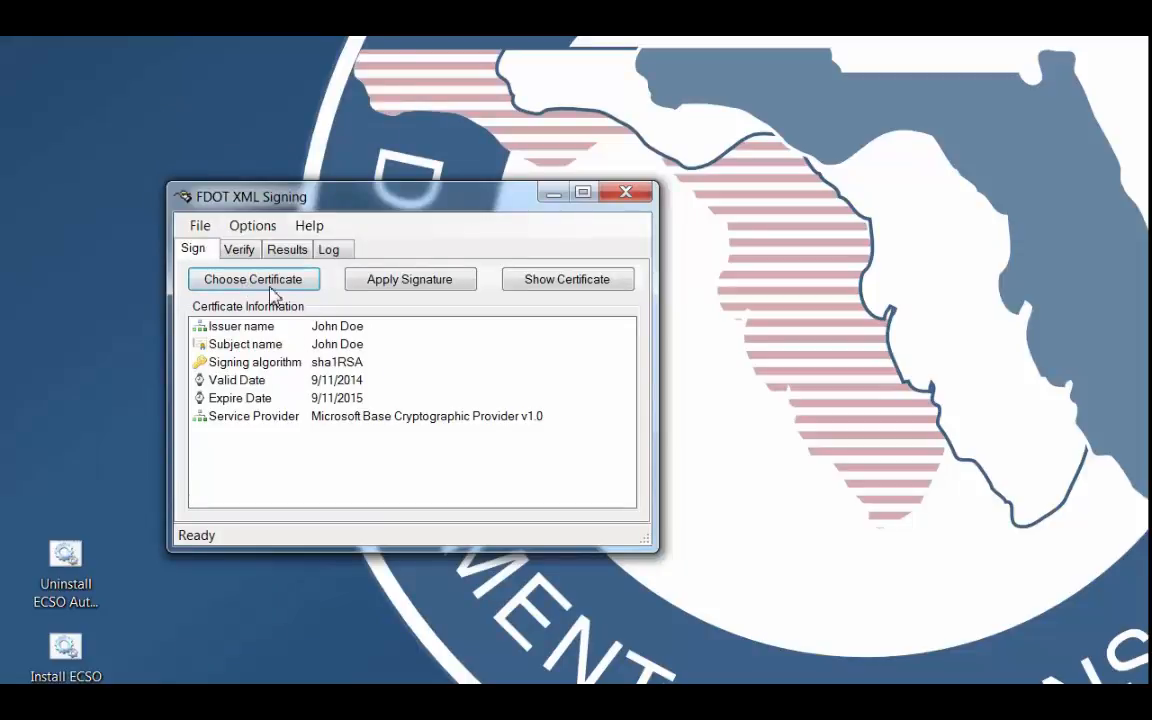
{"action": "left_click", "coordinate": [412, 282]}
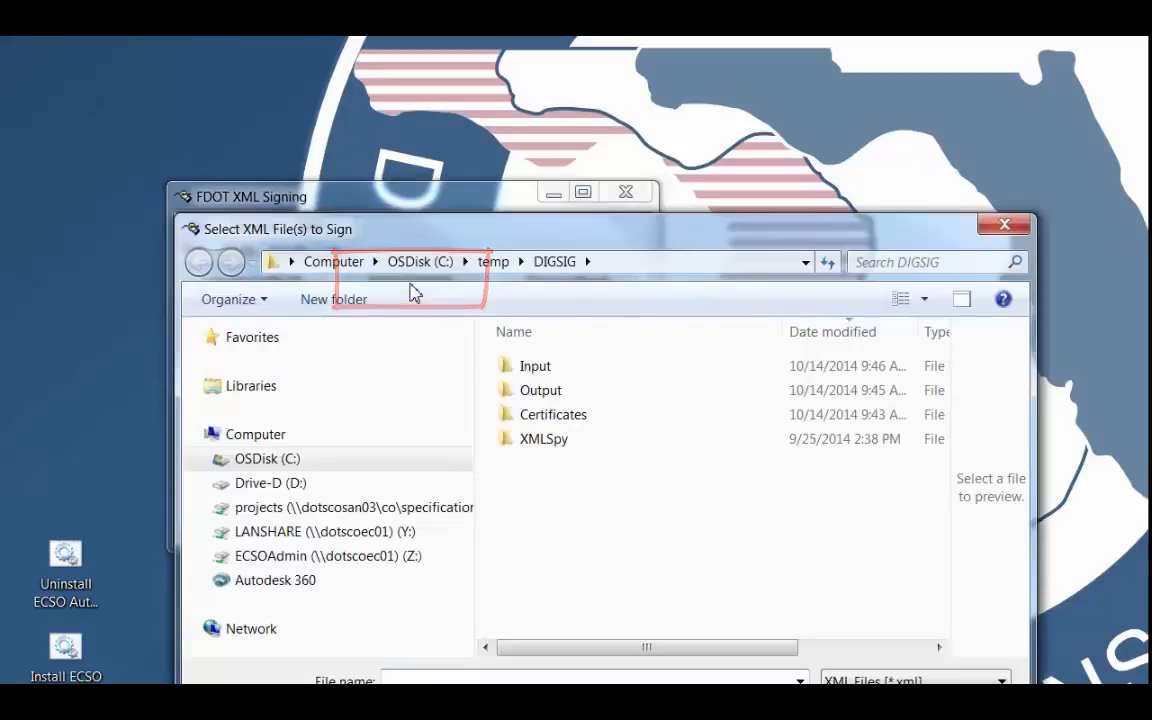
{"action": "double_click", "coordinate": [528, 367]}
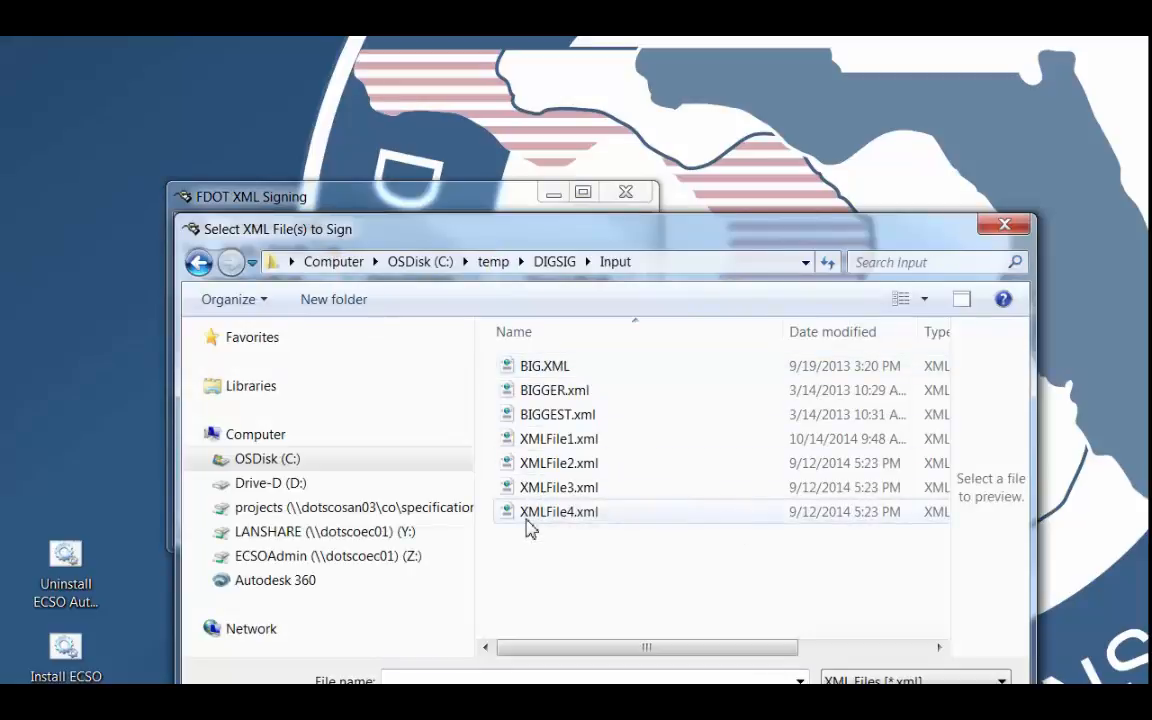
{"action": "left_click_drag", "start_coordinate": [520, 240], "coordinate": [507, 98]}
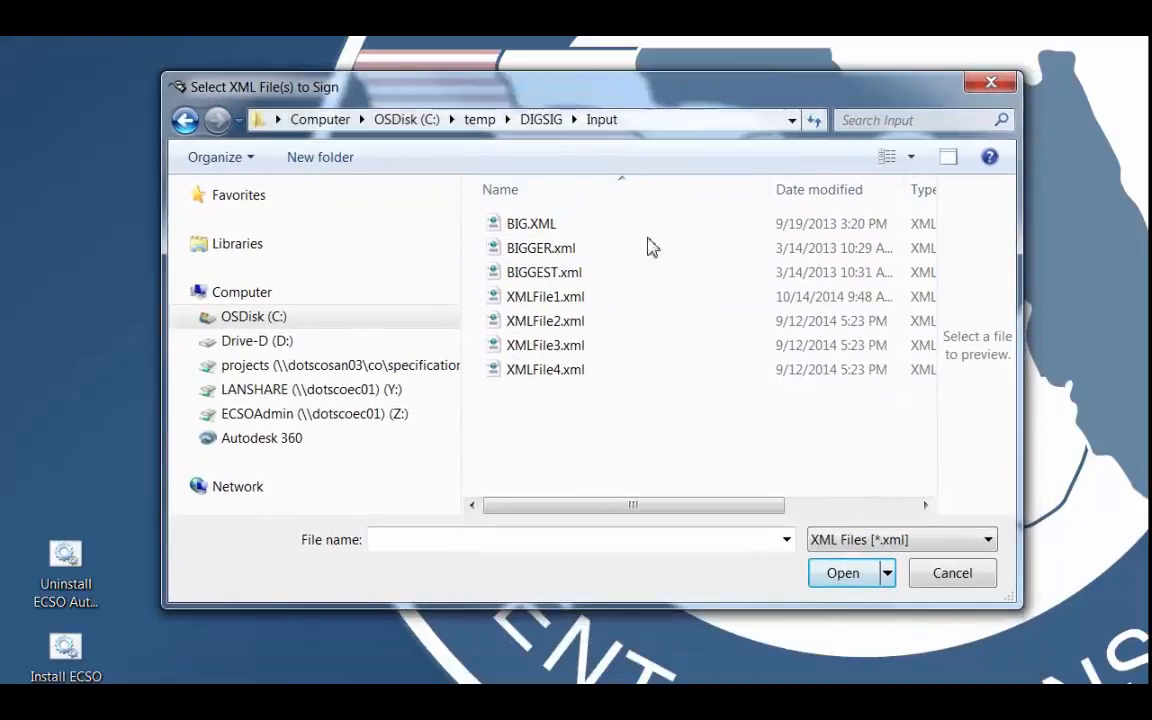
{"action": "left_click", "coordinate": [533, 226]}
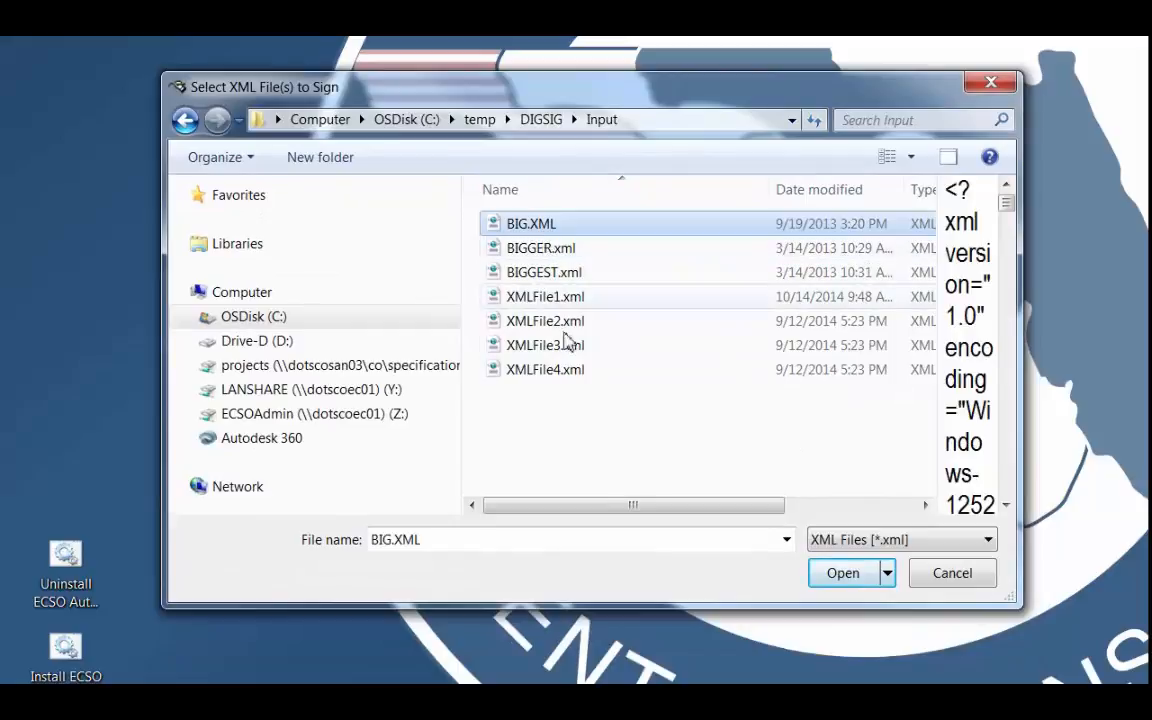
{"action": "left_click", "coordinate": [545, 374], "text": "shift"}
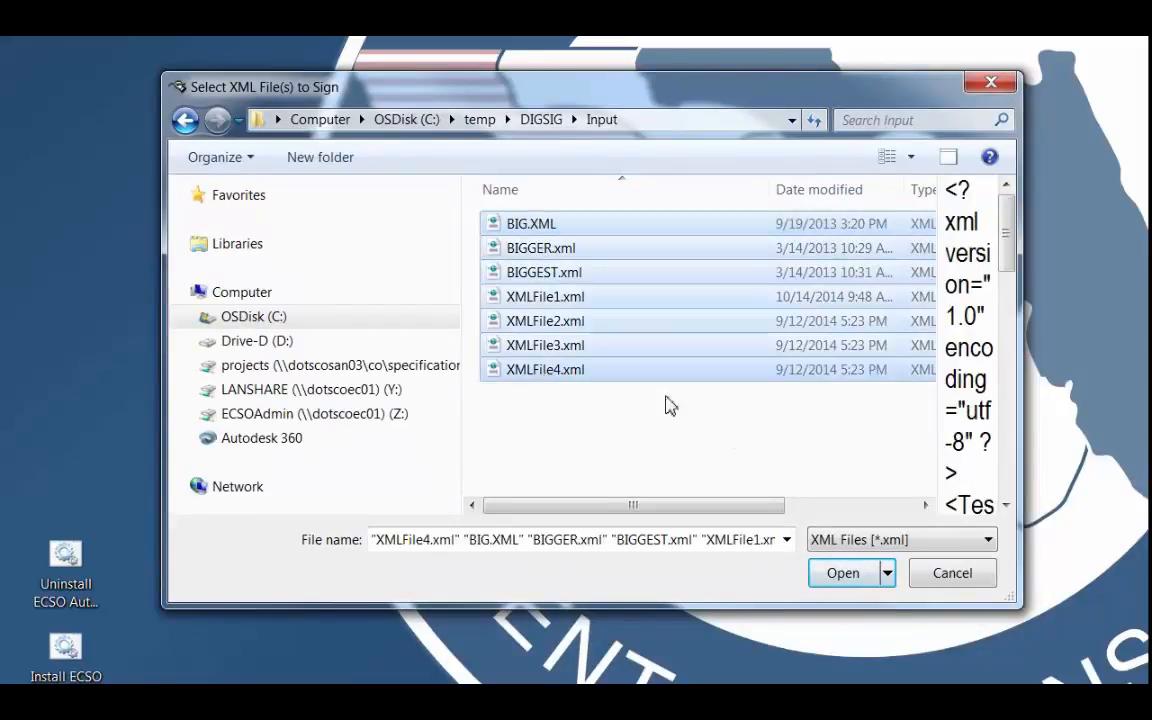
{"action": "left_click", "coordinate": [575, 322], "text": "ctrl"}
{"action": "left_click", "coordinate": [530, 274], "text": "ctrl"}
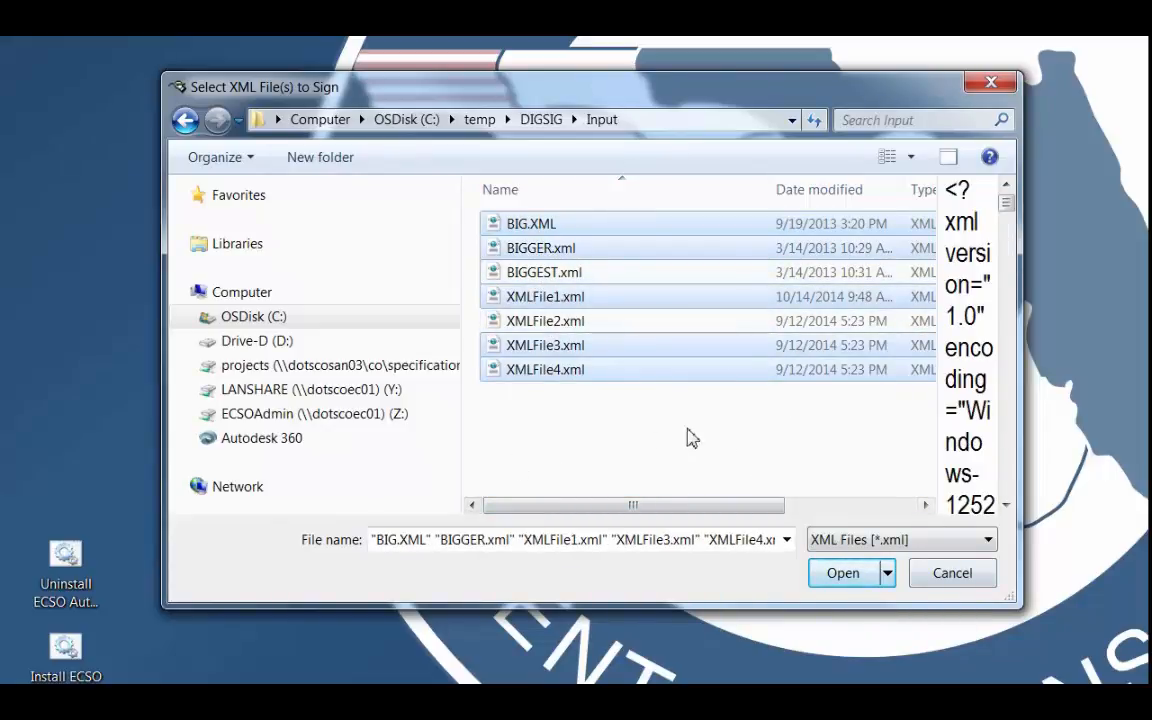
{"action": "left_click", "coordinate": [952, 575]}
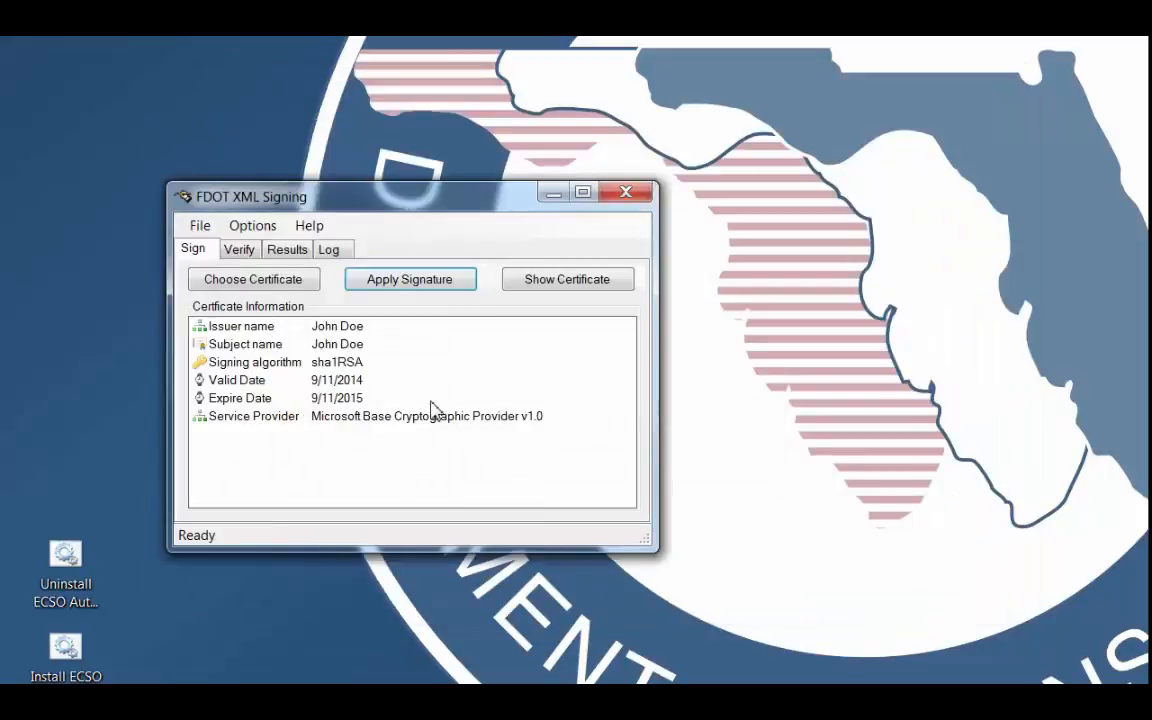
Set the output folder for signed files to C:\temp\DIGSIG\Output.
{"action": "left_click", "coordinate": [261, 231]}
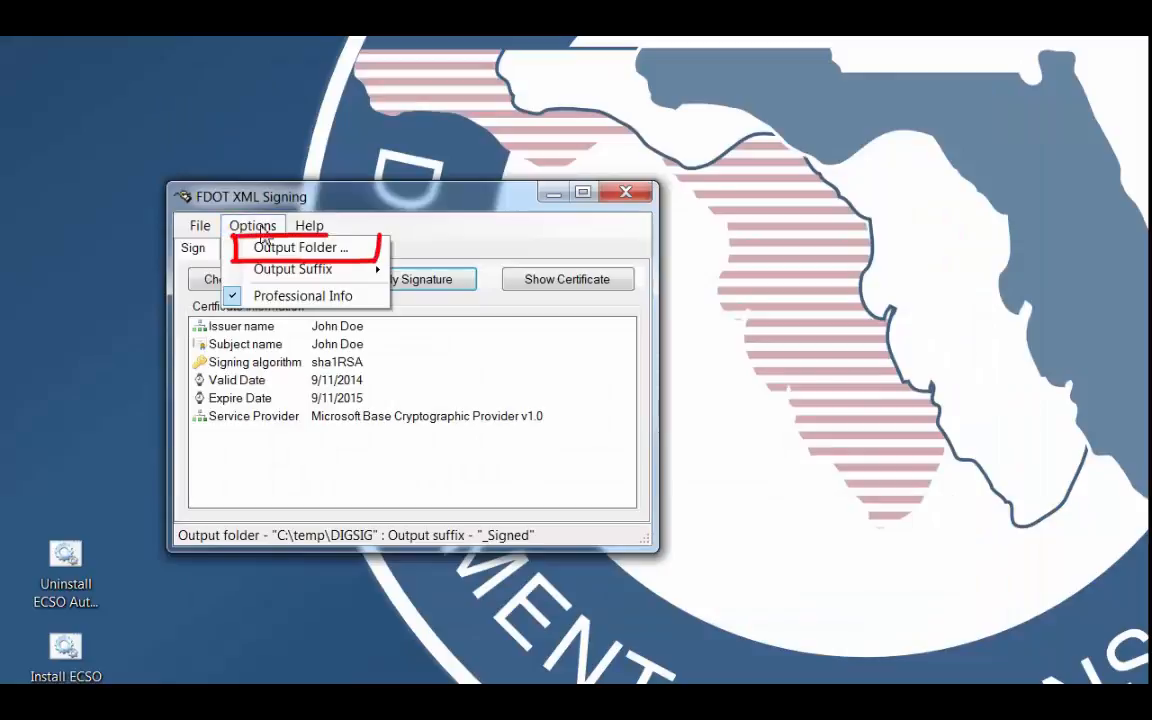
{"action": "mouse_move", "coordinate": [252, 226]}
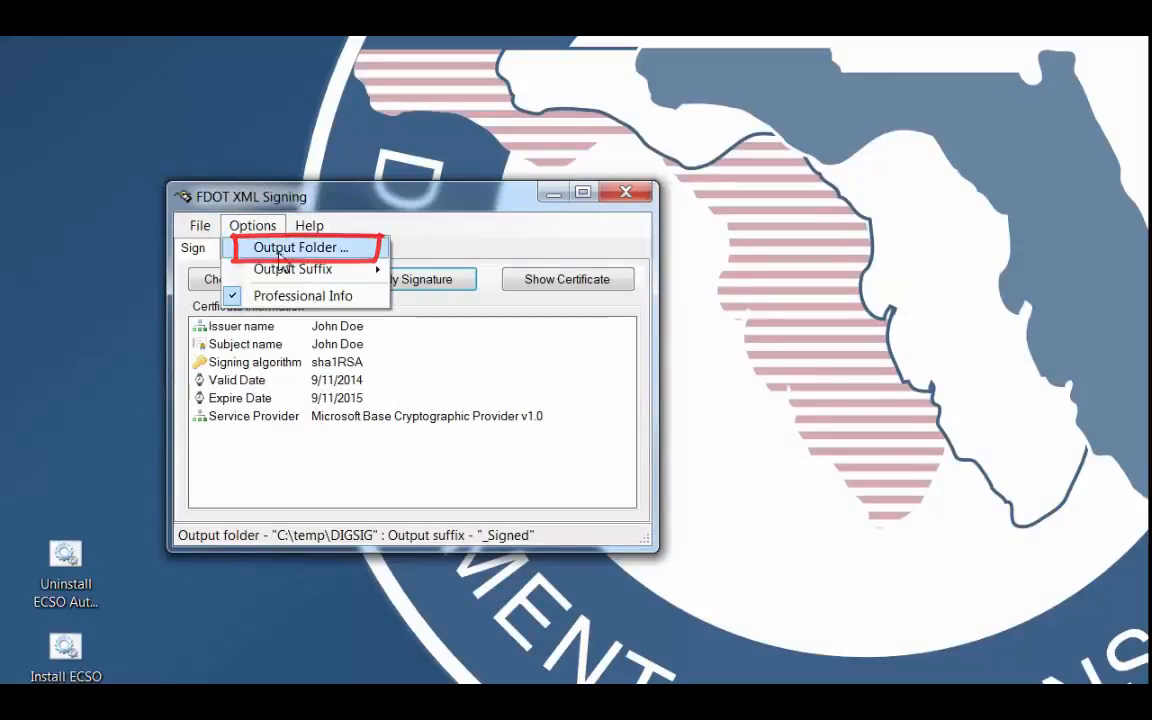
{"action": "left_click", "coordinate": [270, 248]}
{"action": "left_click_drag", "start_coordinate": [296, 337], "coordinate": [284, 117]}
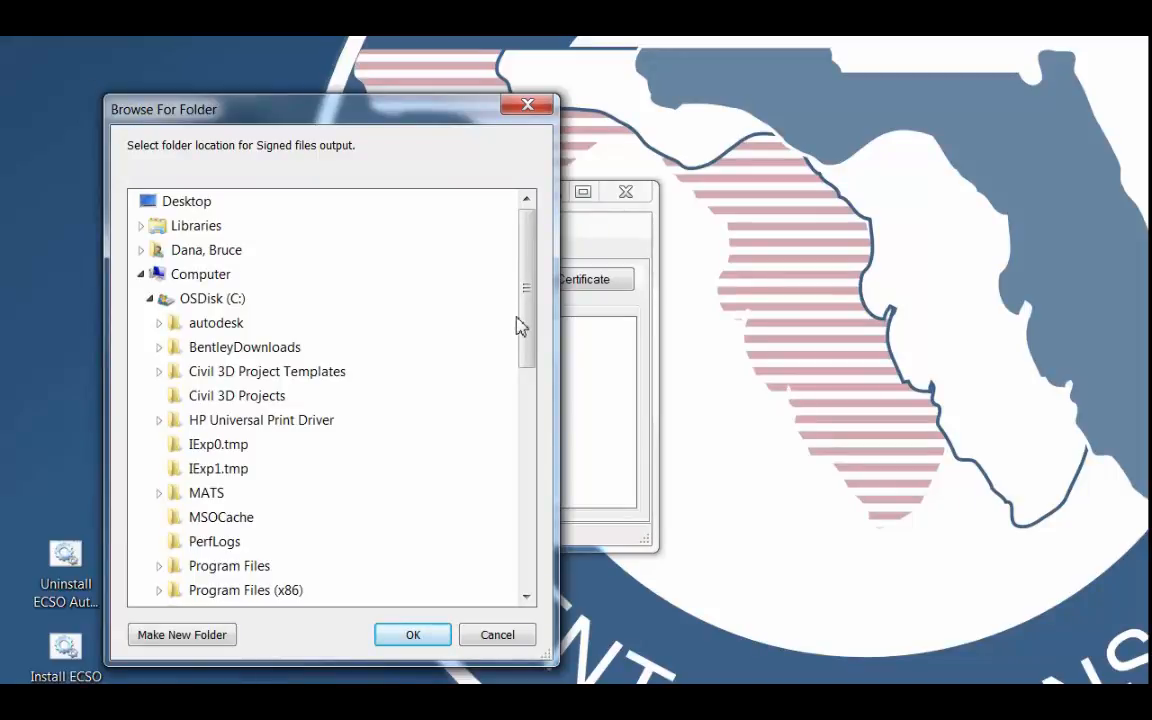
{"action": "left_click_drag", "start_coordinate": [522, 345], "coordinate": [530, 482]}
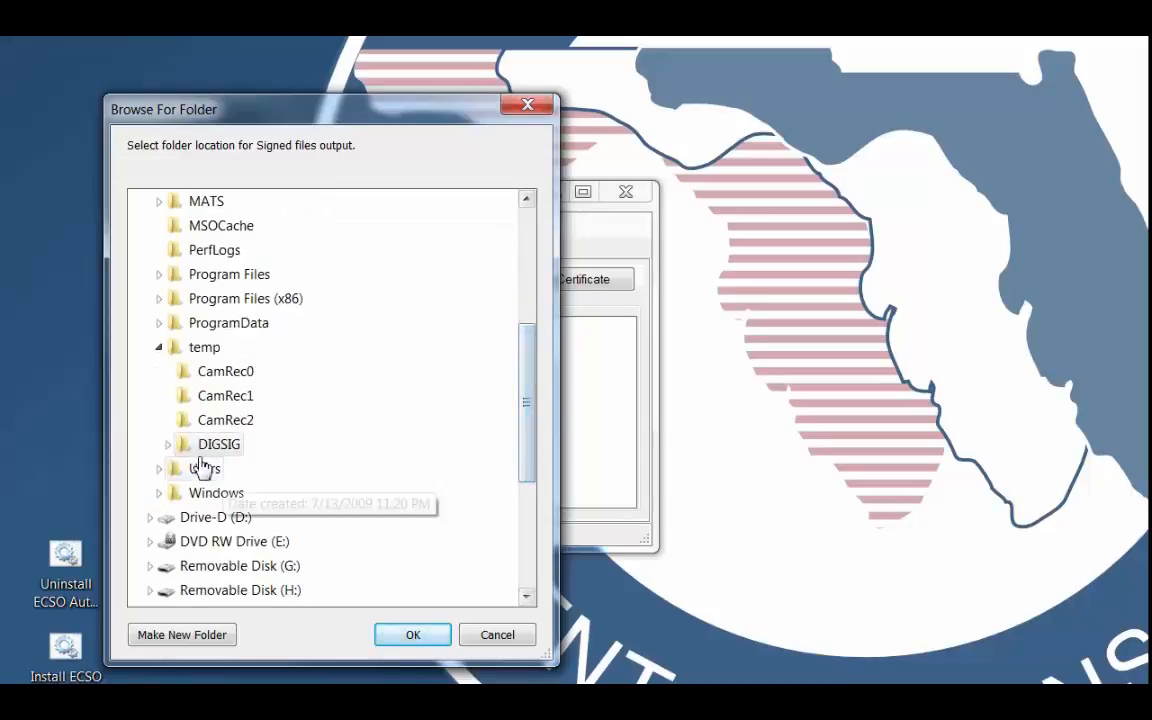
{"action": "left_click", "coordinate": [203, 447]}
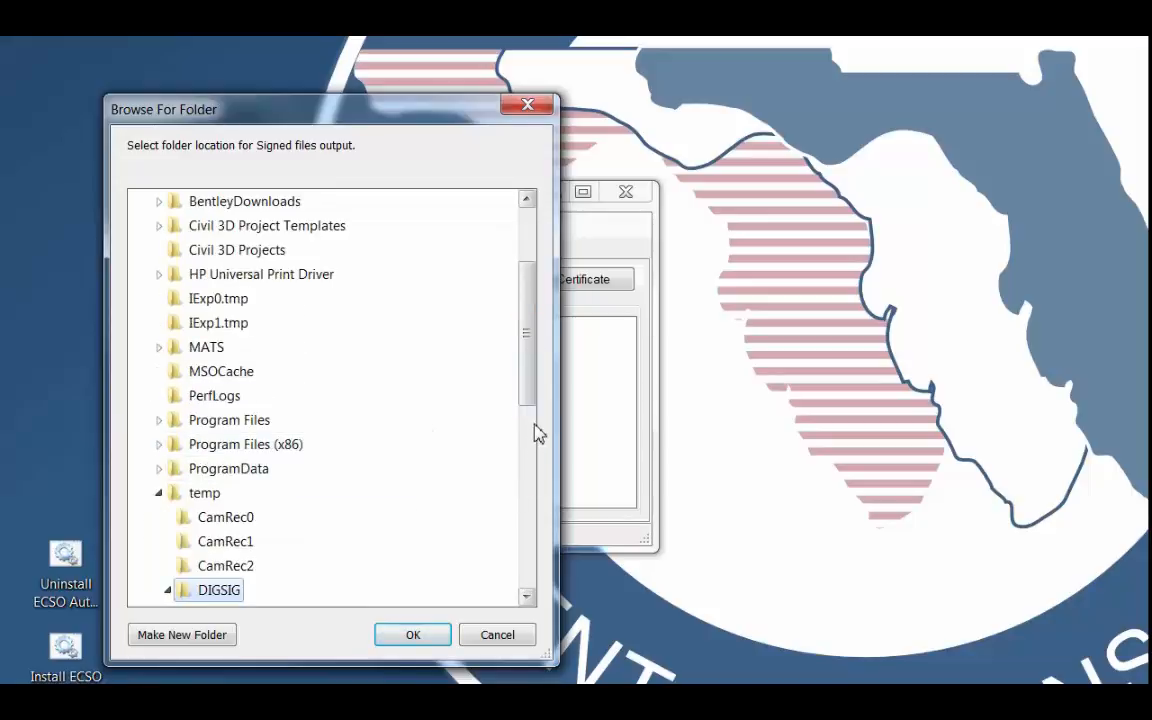
{"action": "left_click_drag", "start_coordinate": [527, 388], "coordinate": [530, 458]}
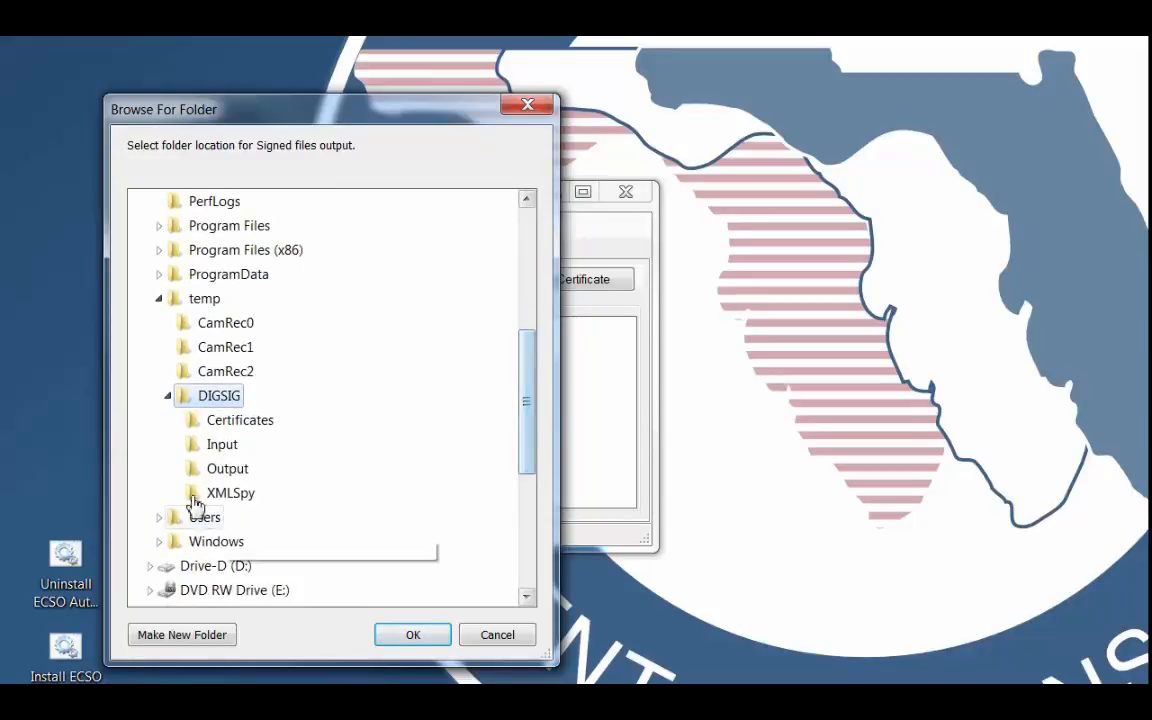
{"action": "left_click", "coordinate": [222, 472]}
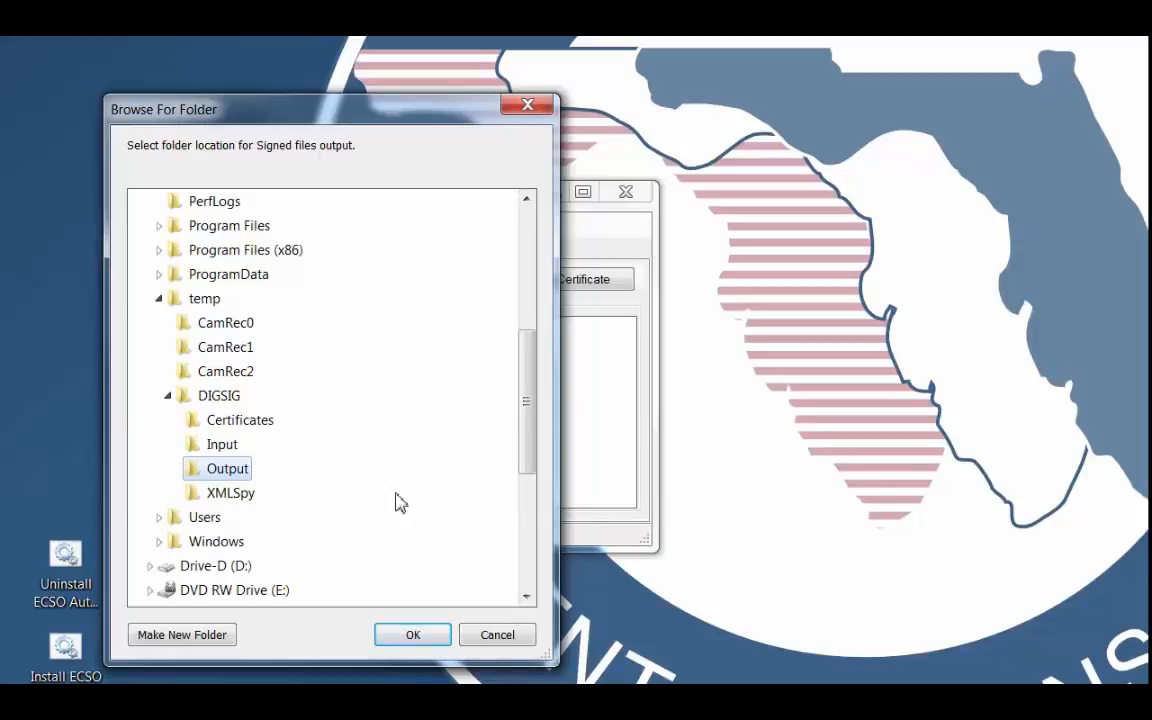
{"action": "left_click", "coordinate": [422, 640]}
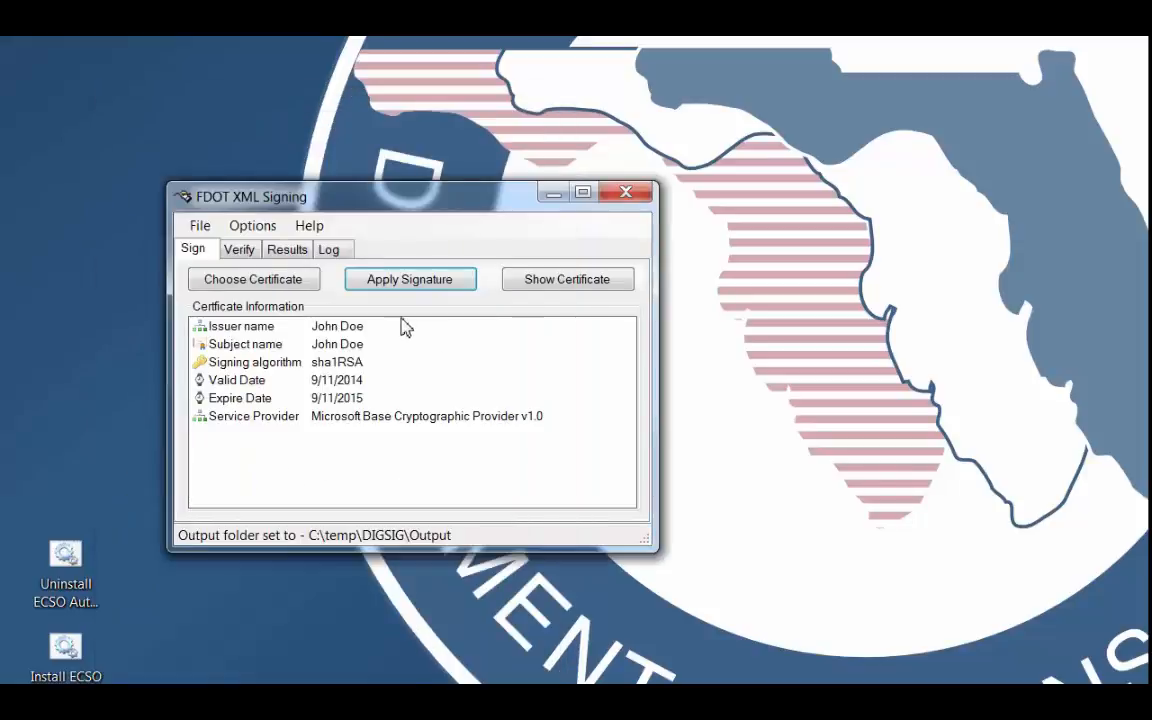
Set the output suffix for signed files to _Signed__byJD.
{"action": "left_click", "coordinate": [262, 229]}
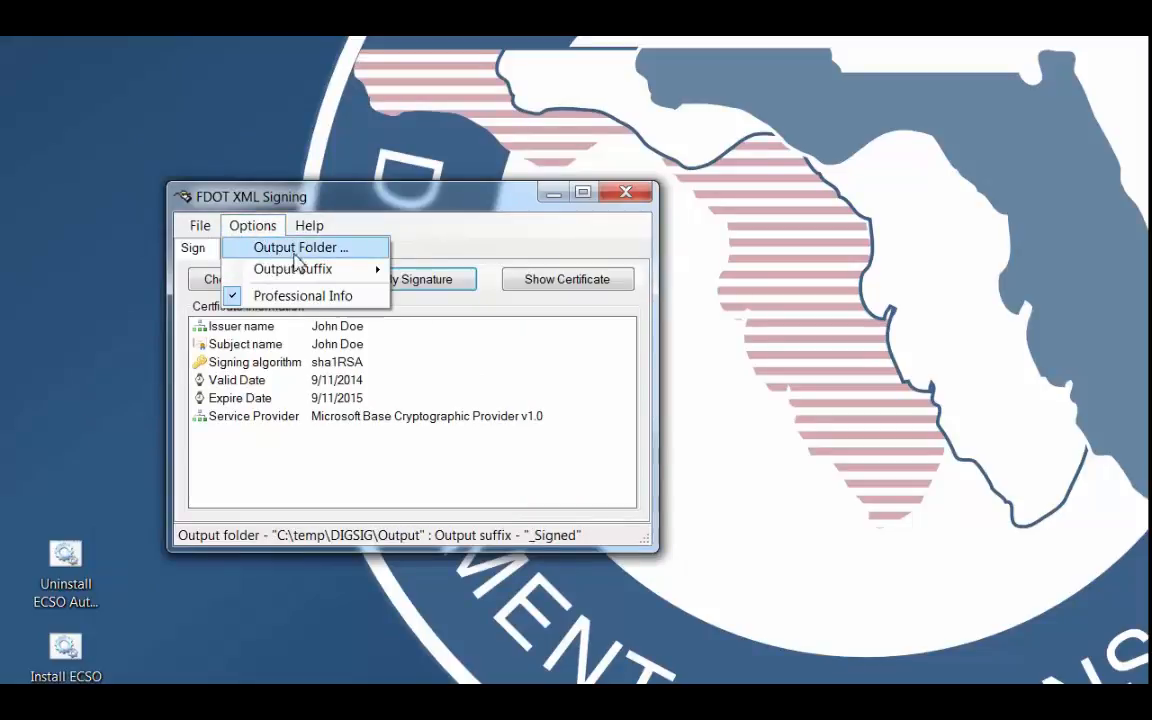
{"action": "mouse_move", "coordinate": [286, 273]}
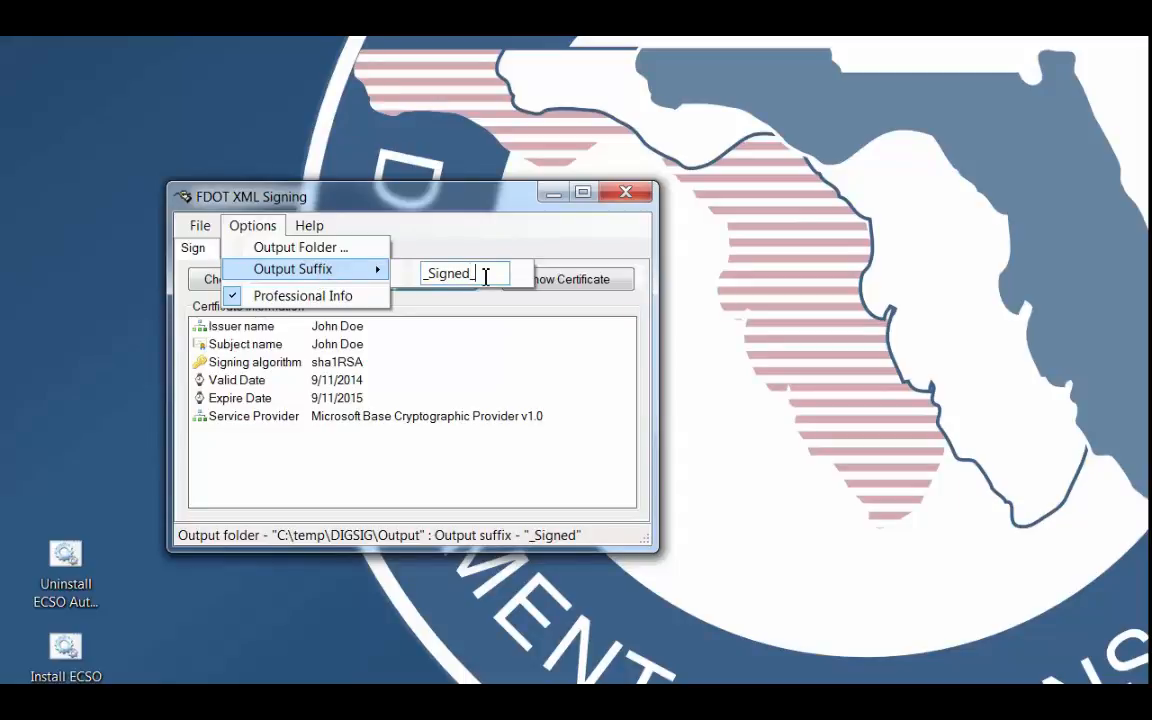
{"action": "type", "text": "_byJD"}
{"action": "left_click", "coordinate": [450, 363]}
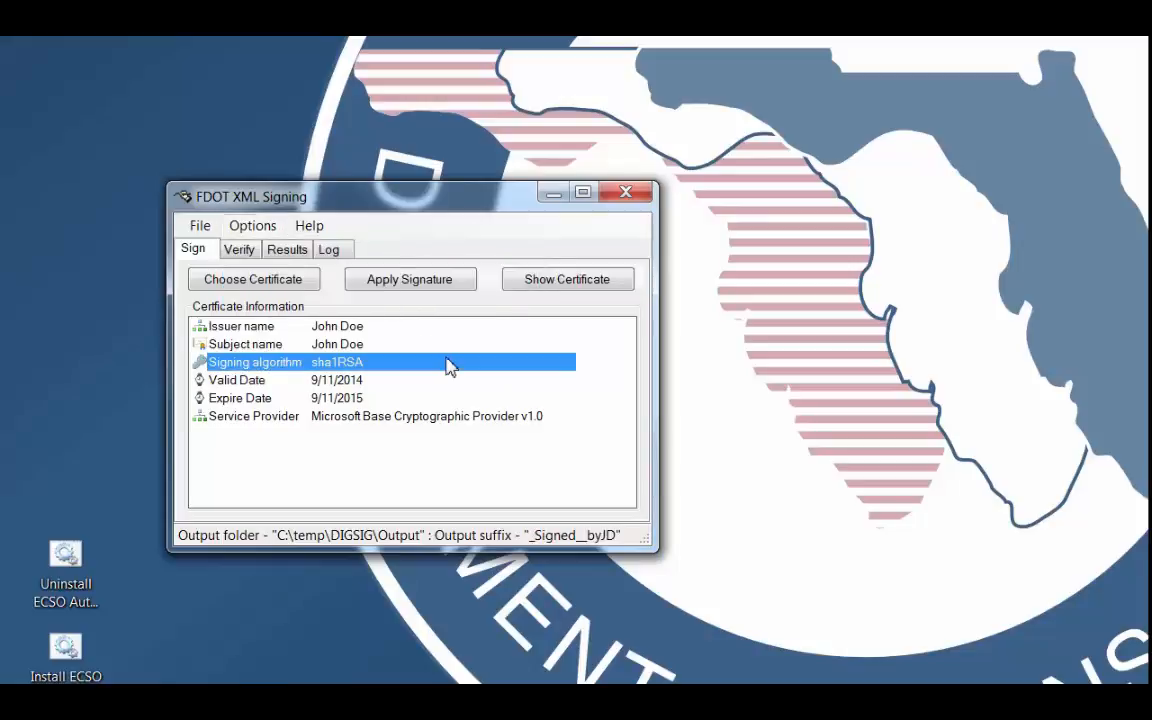
Try excluding the professional seal information, include it again and accept the seal settings.
{"action": "left_click", "coordinate": [252, 225]}
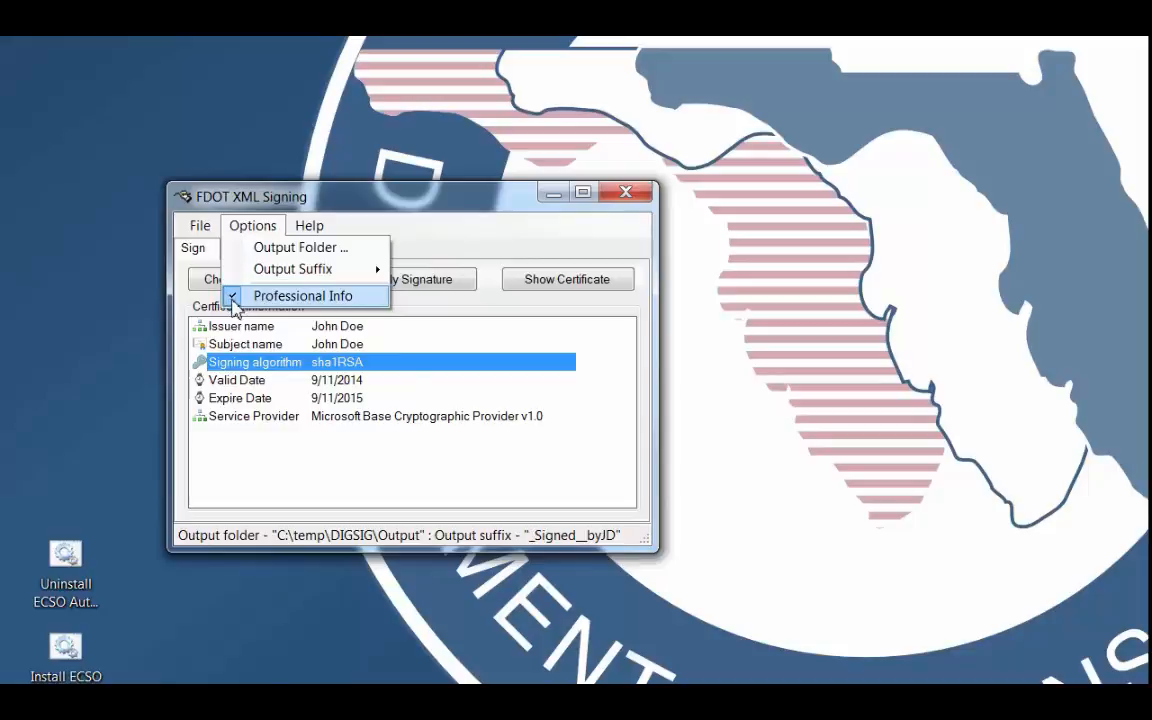
{"action": "left_click", "coordinate": [296, 300]}
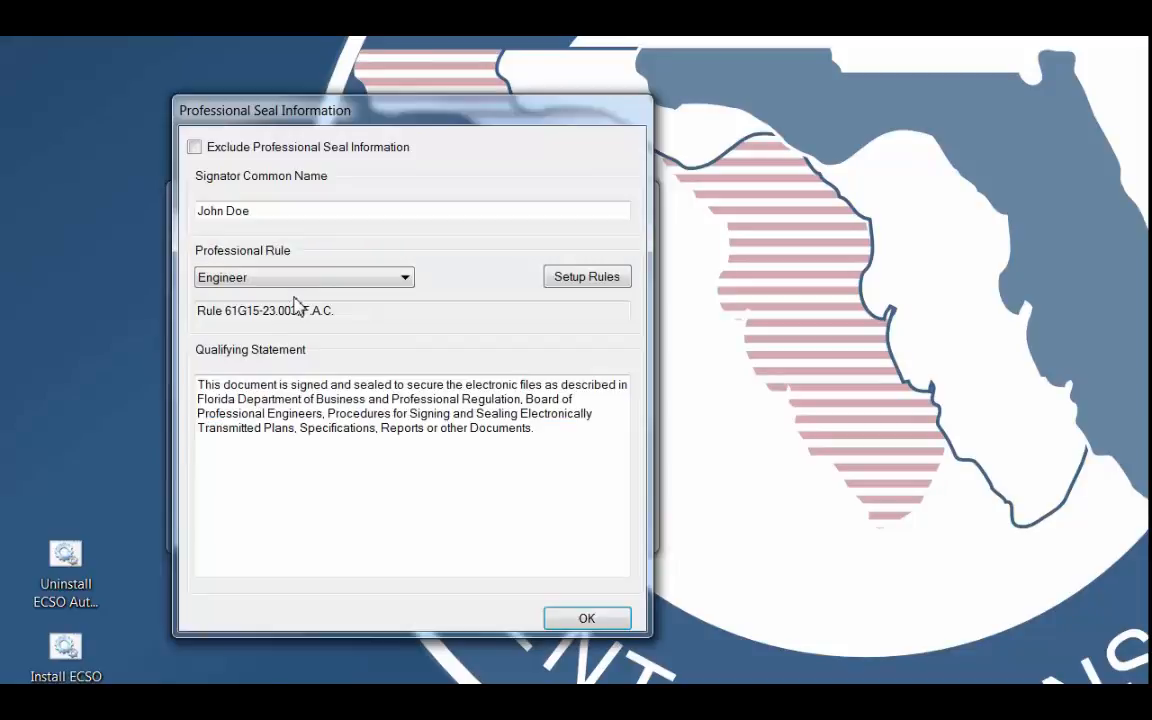
{"action": "left_click", "coordinate": [193, 149]}
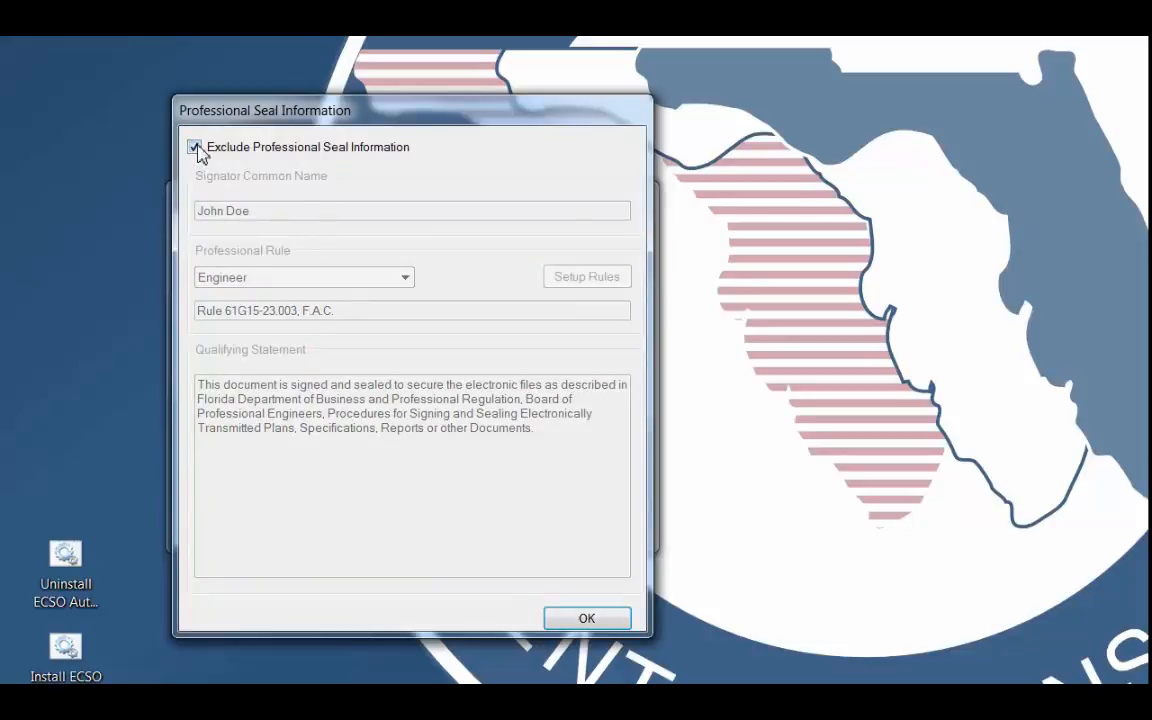
{"action": "left_click", "coordinate": [197, 149]}
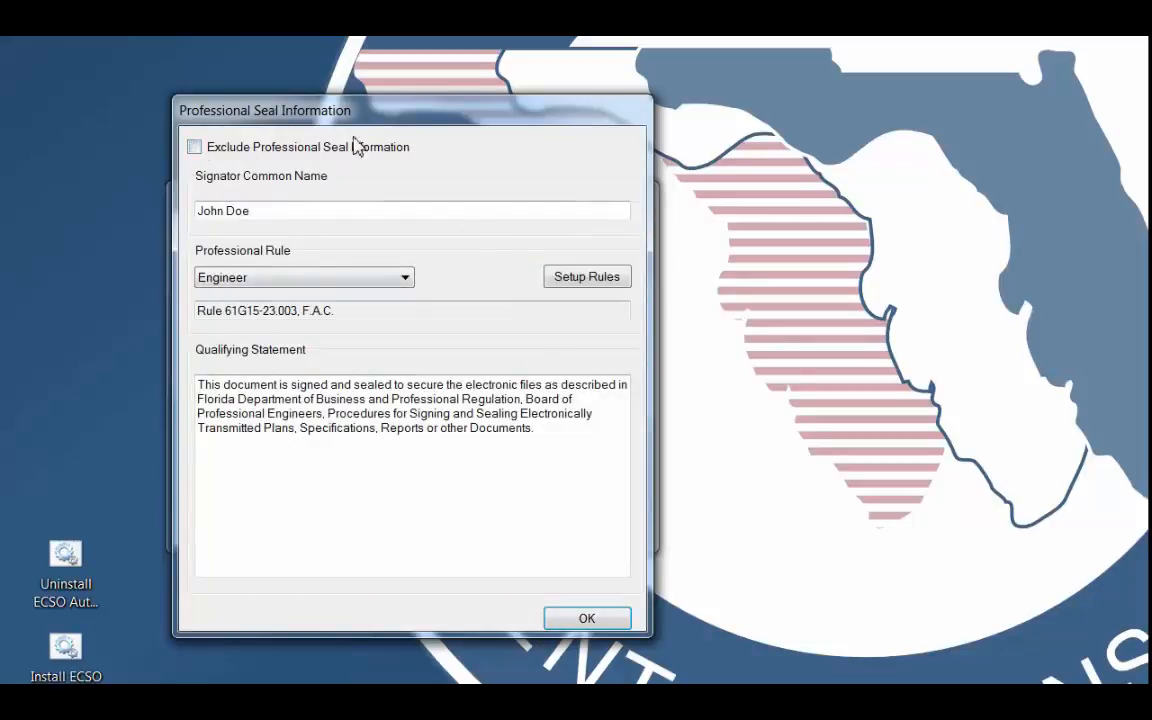
{"action": "left_click", "coordinate": [587, 618]}
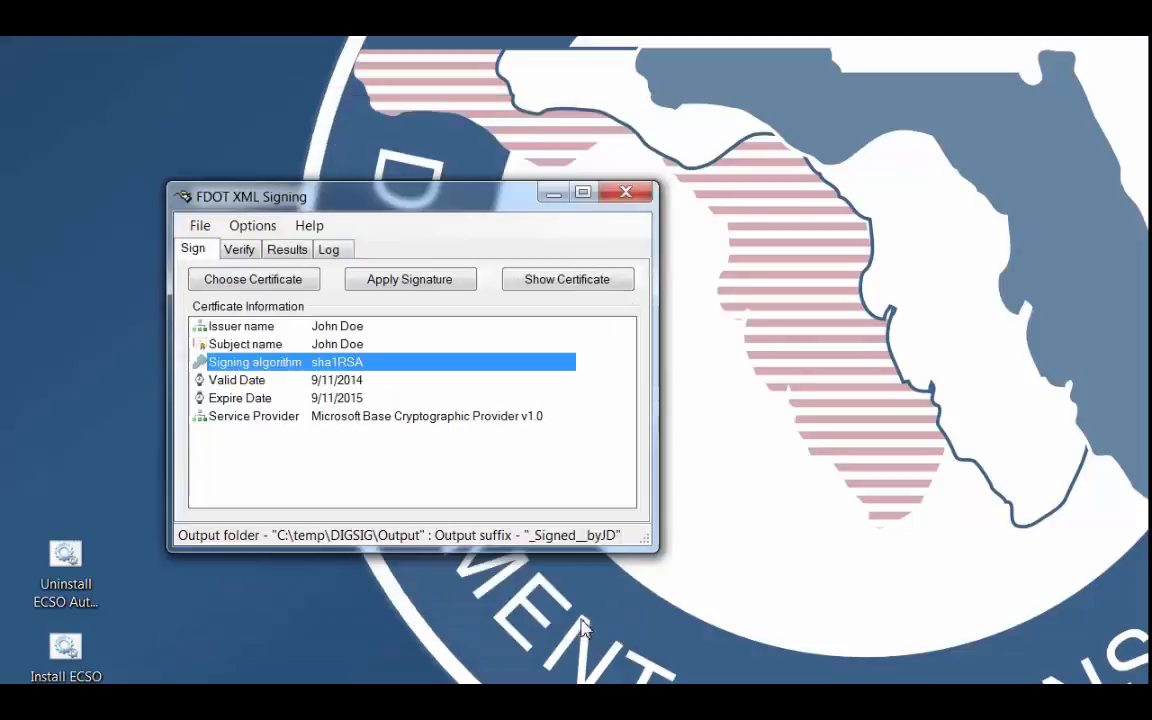
{"action": "left_click", "coordinate": [276, 232]}
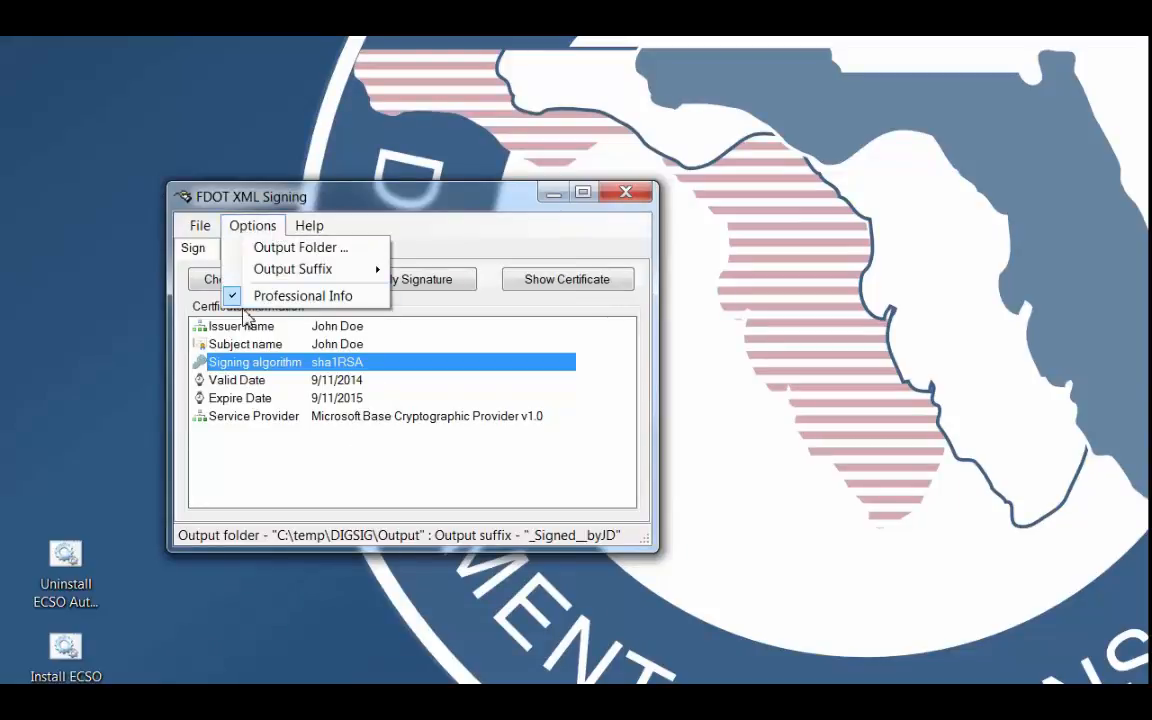
{"action": "left_click", "coordinate": [564, 331]}
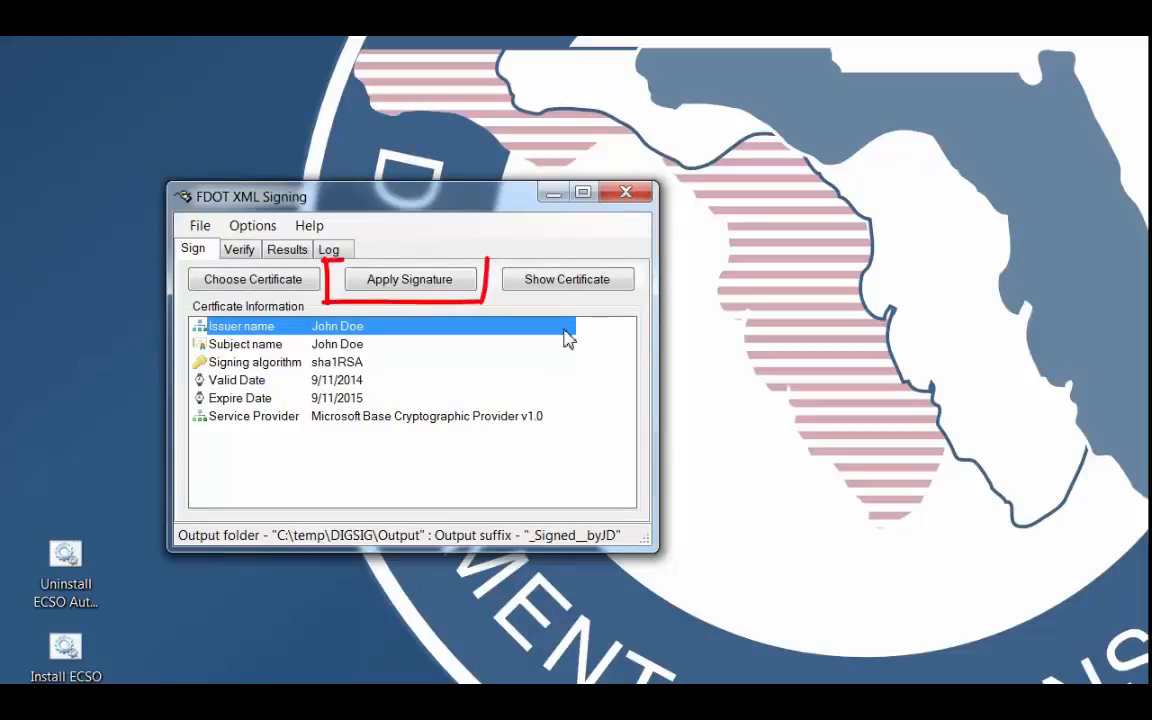
Apply the signature to XMLFile1.xml, XMLFile2.xml, XMLFile3.xml and XMLFile4.xml from the DIGSIG Input folder.
{"action": "left_click", "coordinate": [410, 282]}
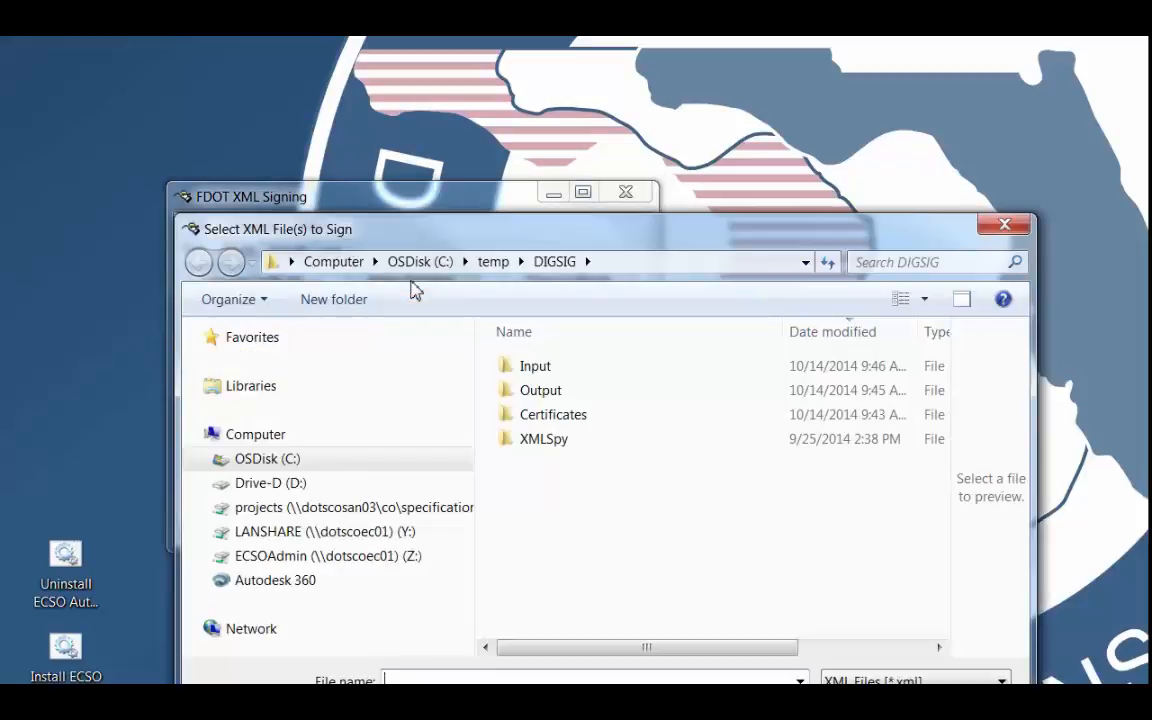
{"action": "double_click", "coordinate": [538, 370]}
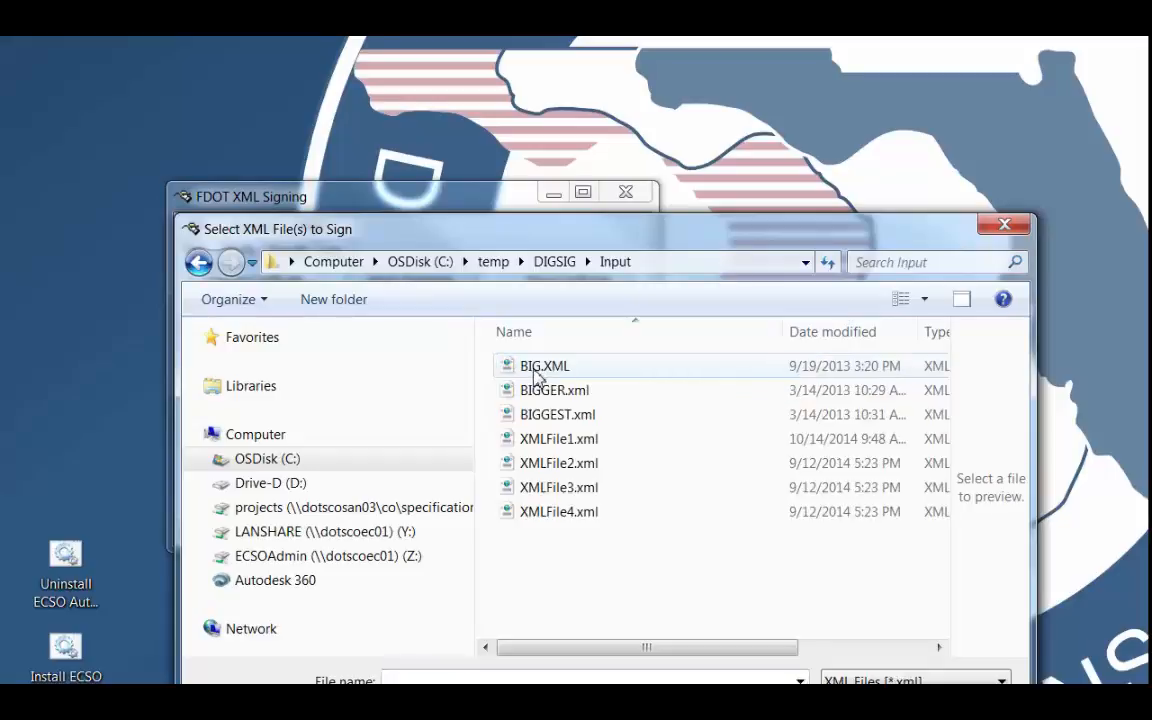
{"action": "left_click", "coordinate": [537, 446]}
{"action": "left_click", "coordinate": [545, 512], "text": "shift"}
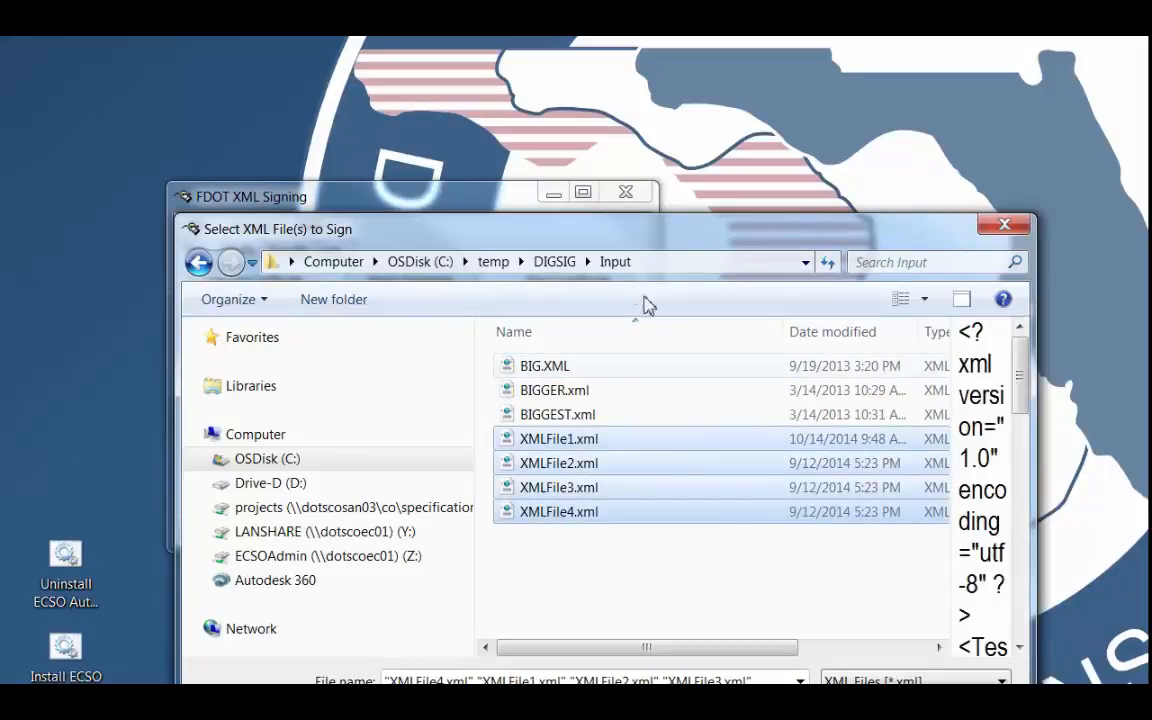
{"action": "left_click_drag", "start_coordinate": [610, 240], "coordinate": [598, 86]}
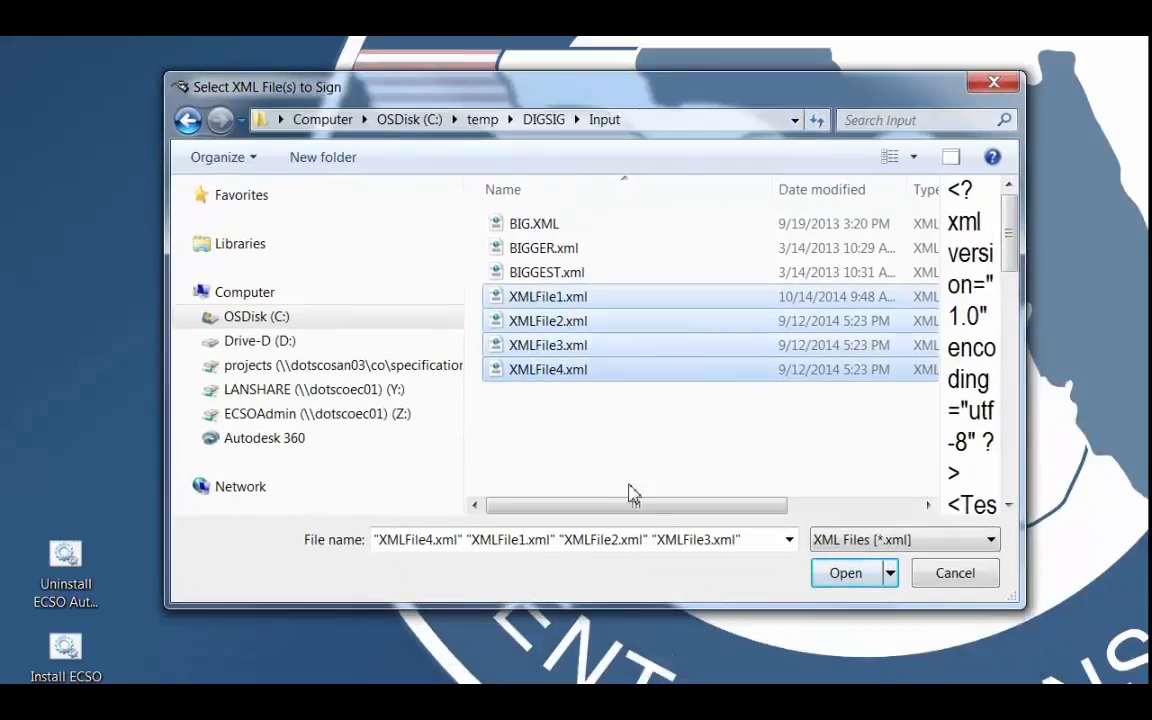
{"action": "left_click", "coordinate": [848, 576]}
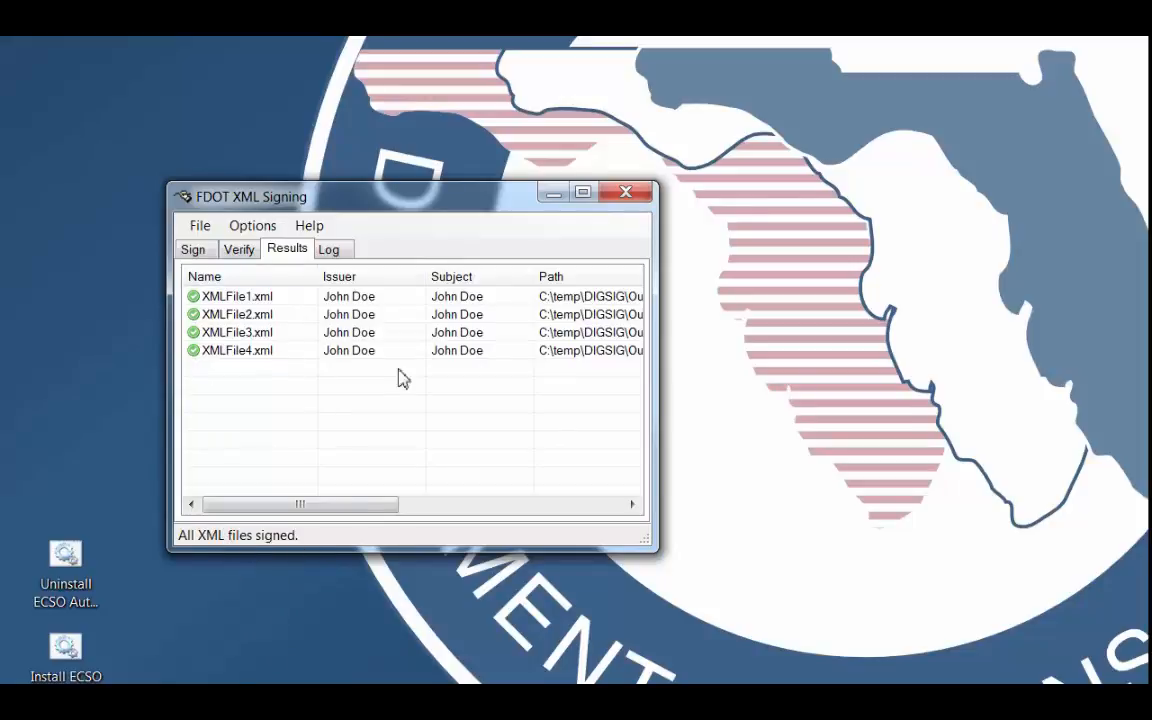
Widen the results window and Path column to examine the full output paths and statuses, and read through the signing log.
{"action": "left_click_drag", "start_coordinate": [655, 395], "coordinate": [1018, 397]}
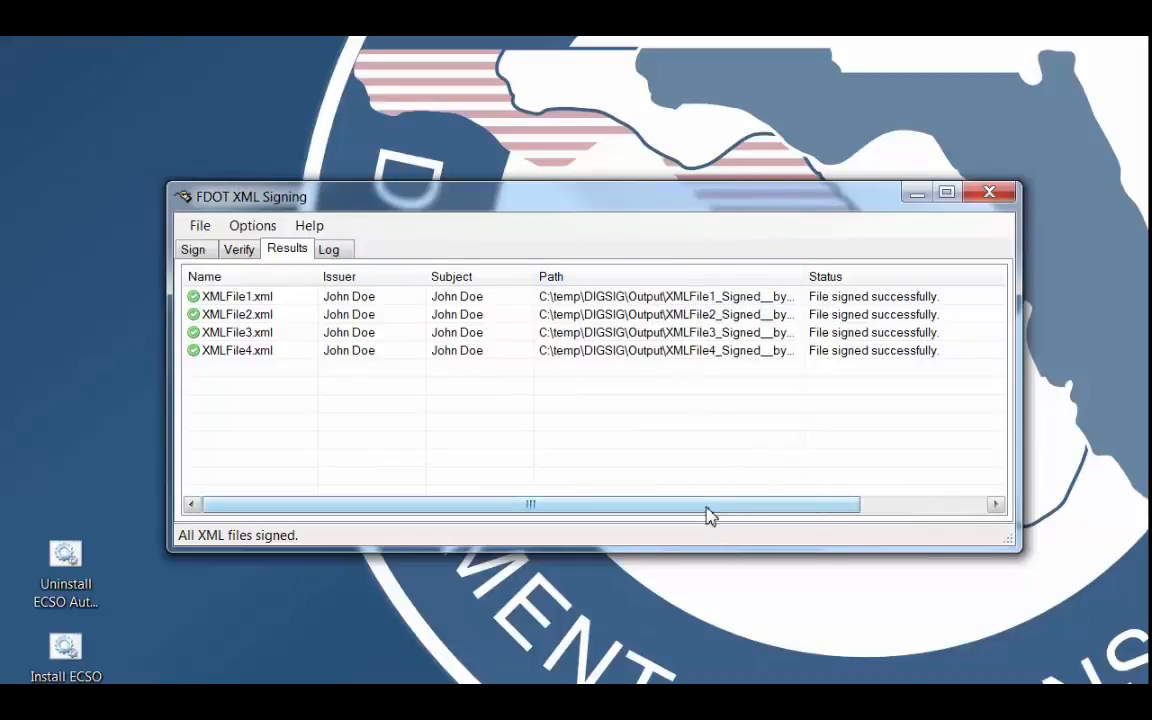
{"action": "left_click_drag", "start_coordinate": [784, 275], "coordinate": [846, 276]}
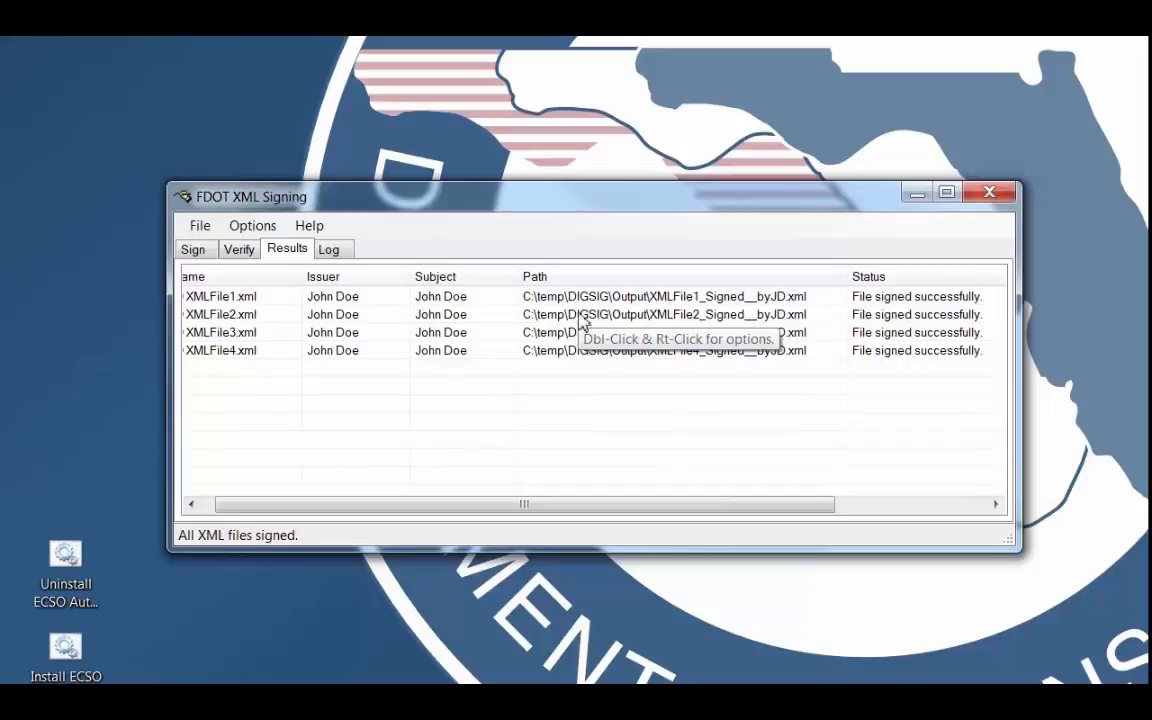
{"action": "left_click", "coordinate": [336, 252]}
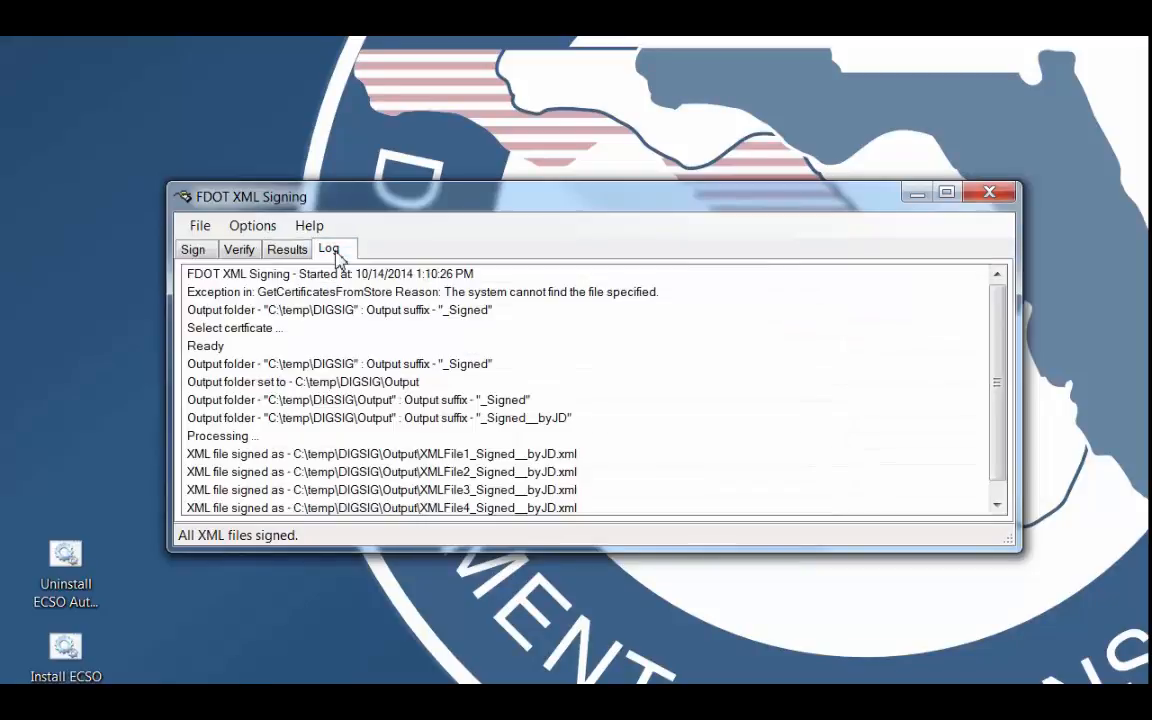
{"action": "scroll", "coordinate": [997, 381], "scroll_direction": "down", "scroll_amount": 1}
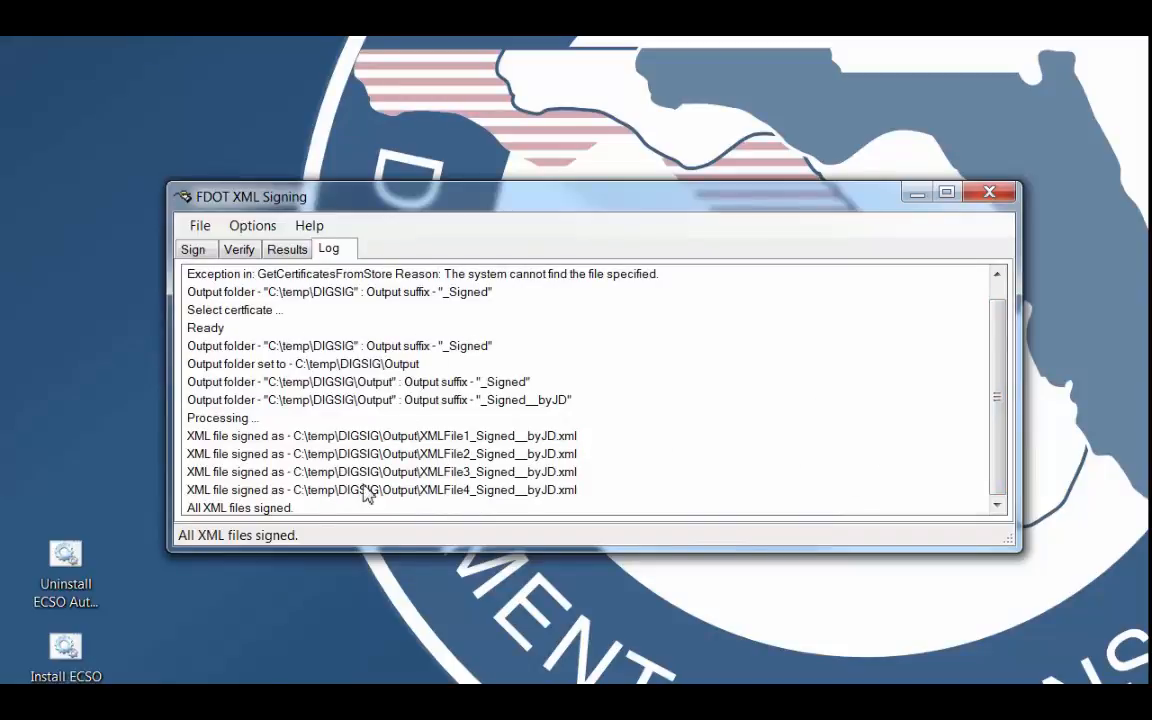
Open the saved log file in Notepad, delete all its entries, save it and return to the signing tool's log.
{"action": "left_click", "coordinate": [257, 229]}
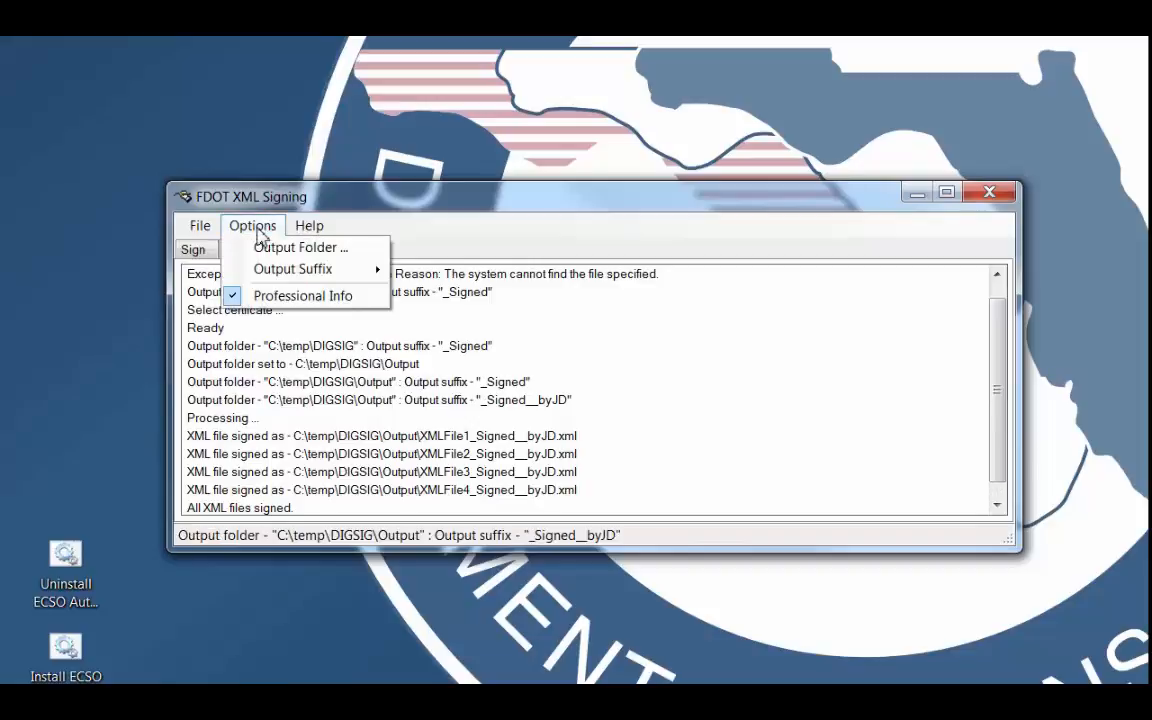
{"action": "mouse_move", "coordinate": [309, 226]}
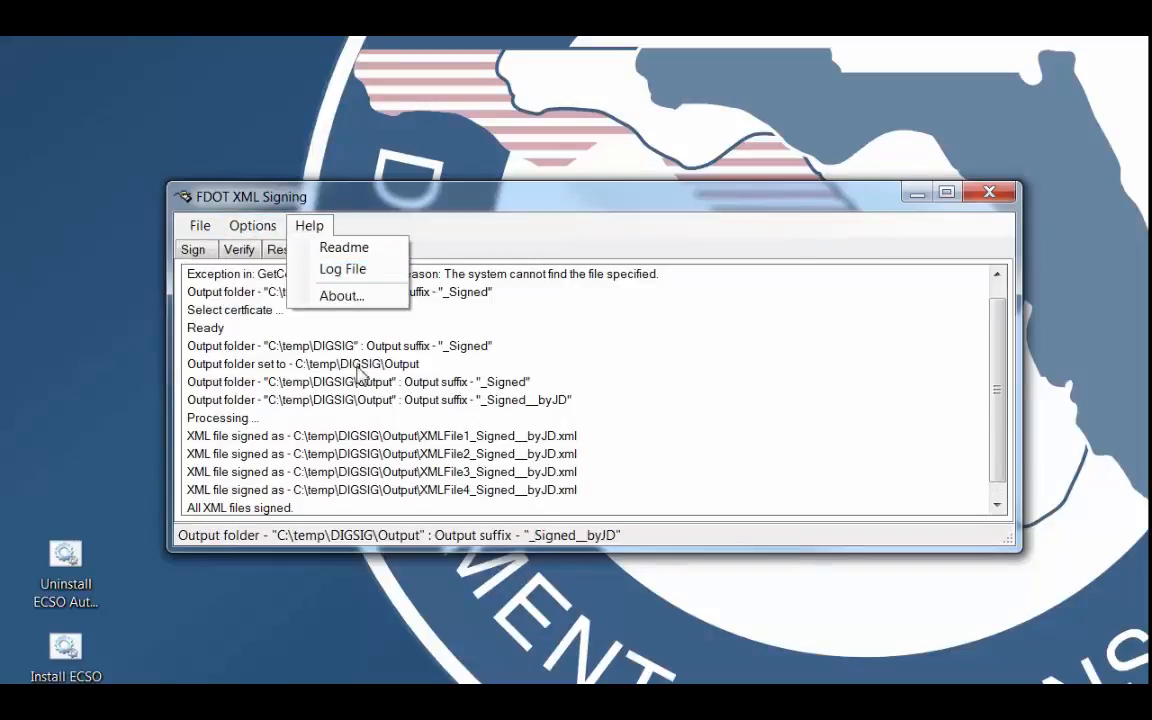
{"action": "left_click", "coordinate": [350, 272]}
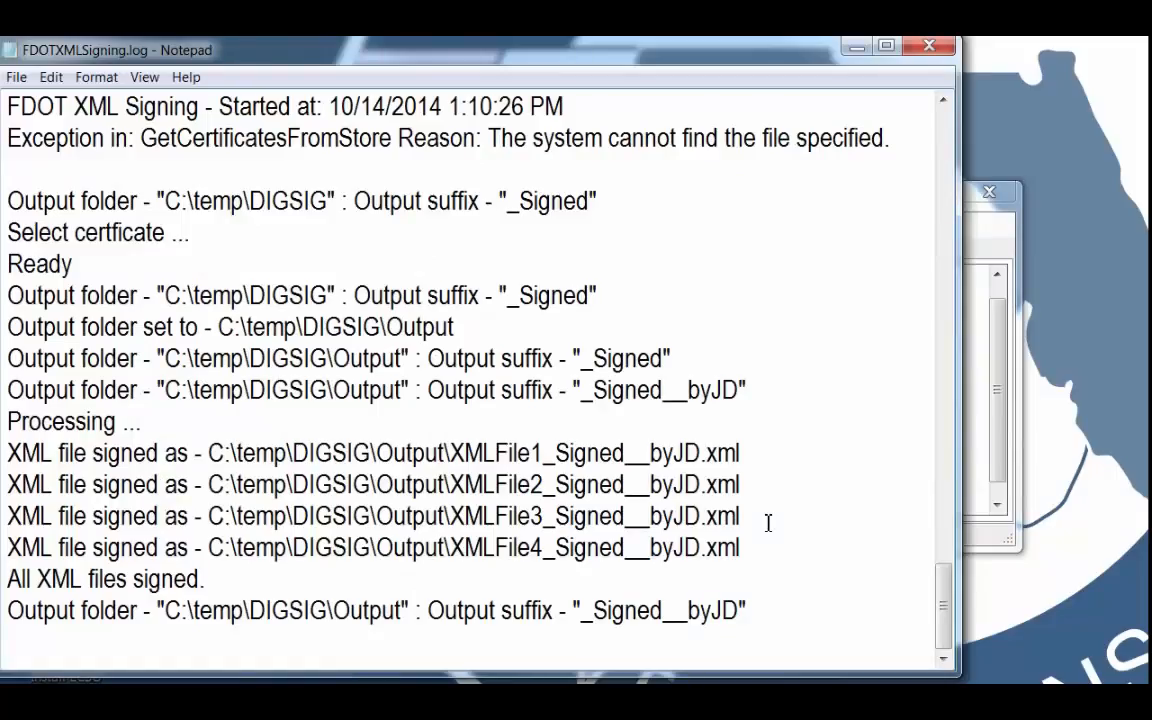
{"action": "left_click_drag", "start_coordinate": [943, 606], "coordinate": [1025, 675]}
{"action": "key", "text": "ctrl+a"}
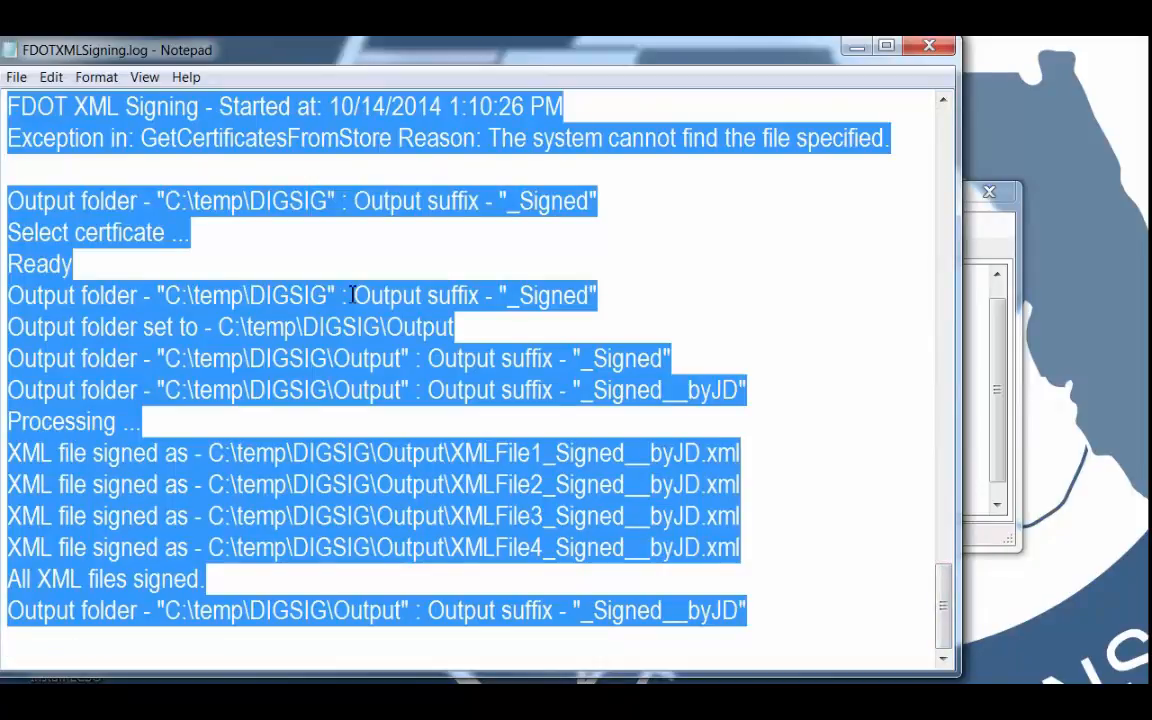
{"action": "key", "text": "Delete"}
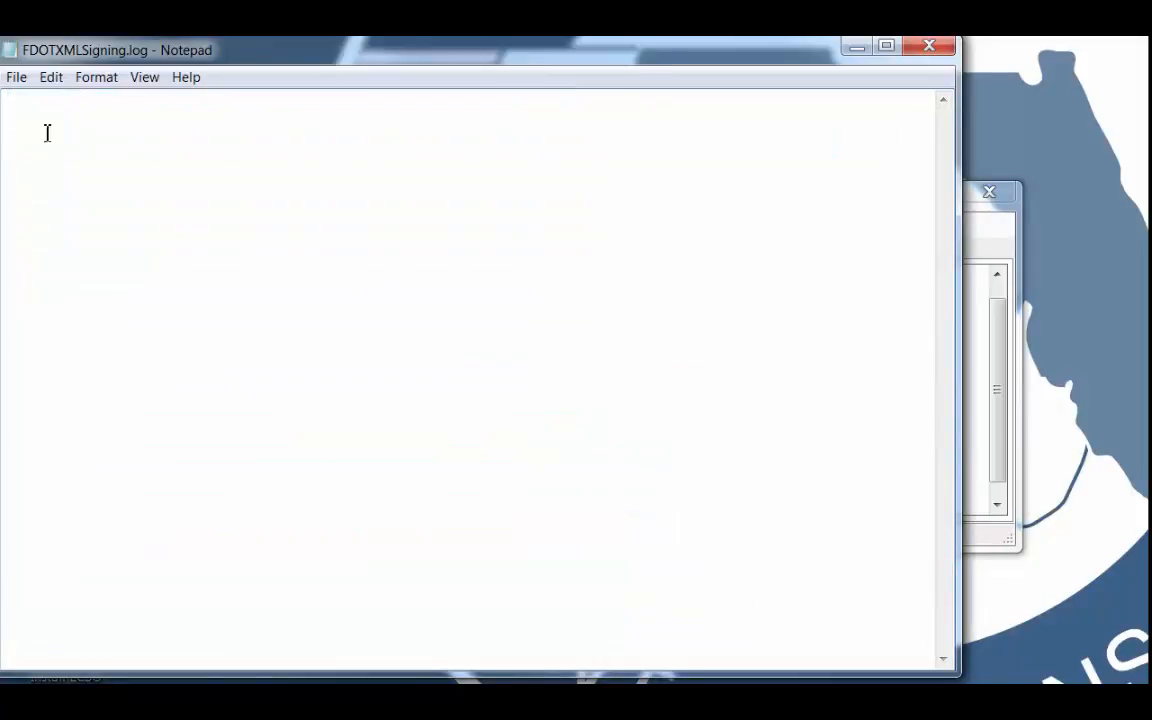
{"action": "left_click", "coordinate": [16, 78]}
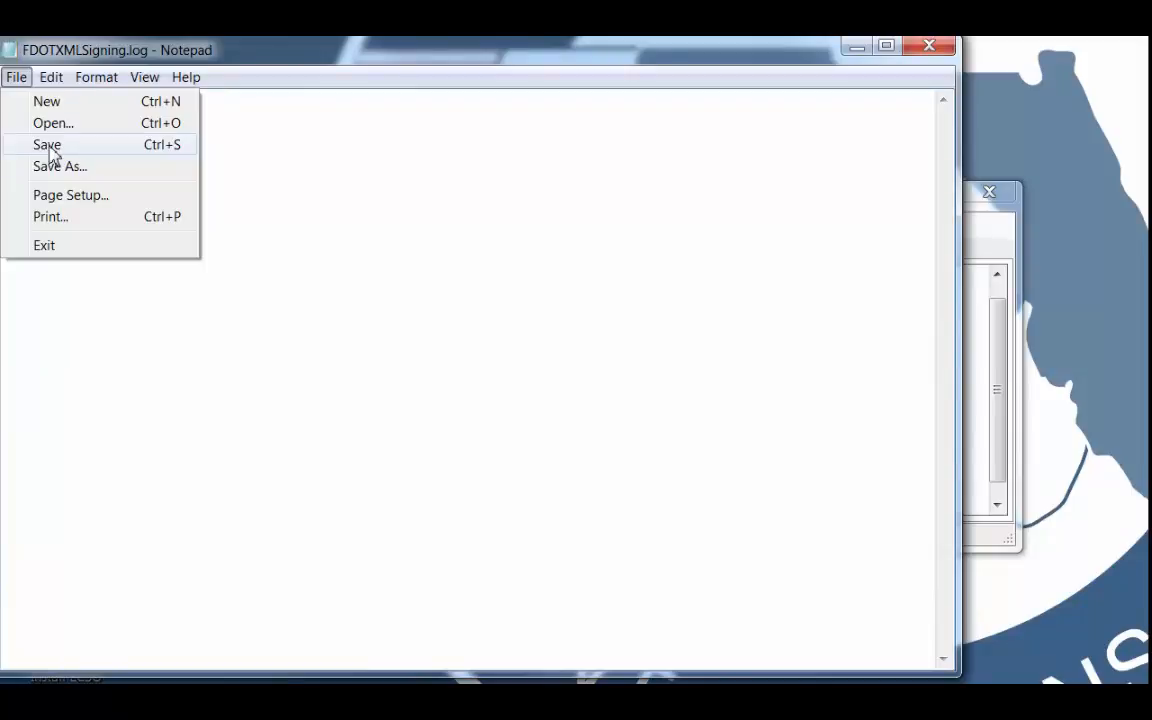
{"action": "left_click", "coordinate": [47, 145]}
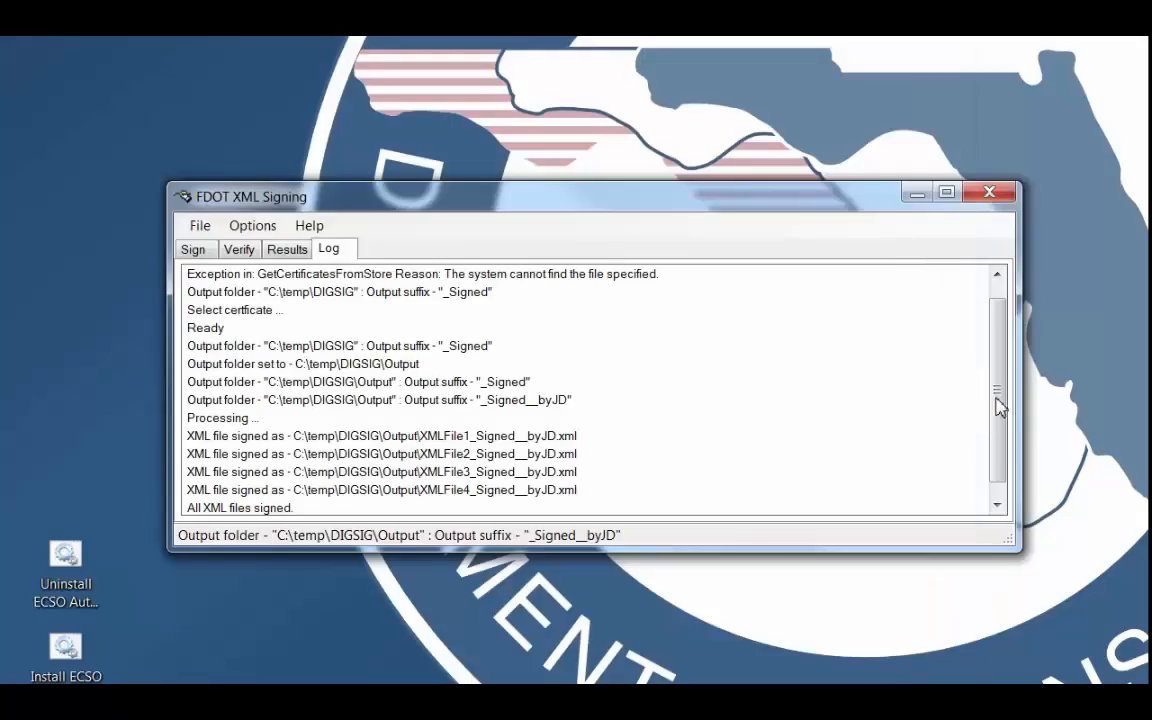
{"action": "left_click_drag", "start_coordinate": [998, 404], "coordinate": [1000, 437]}
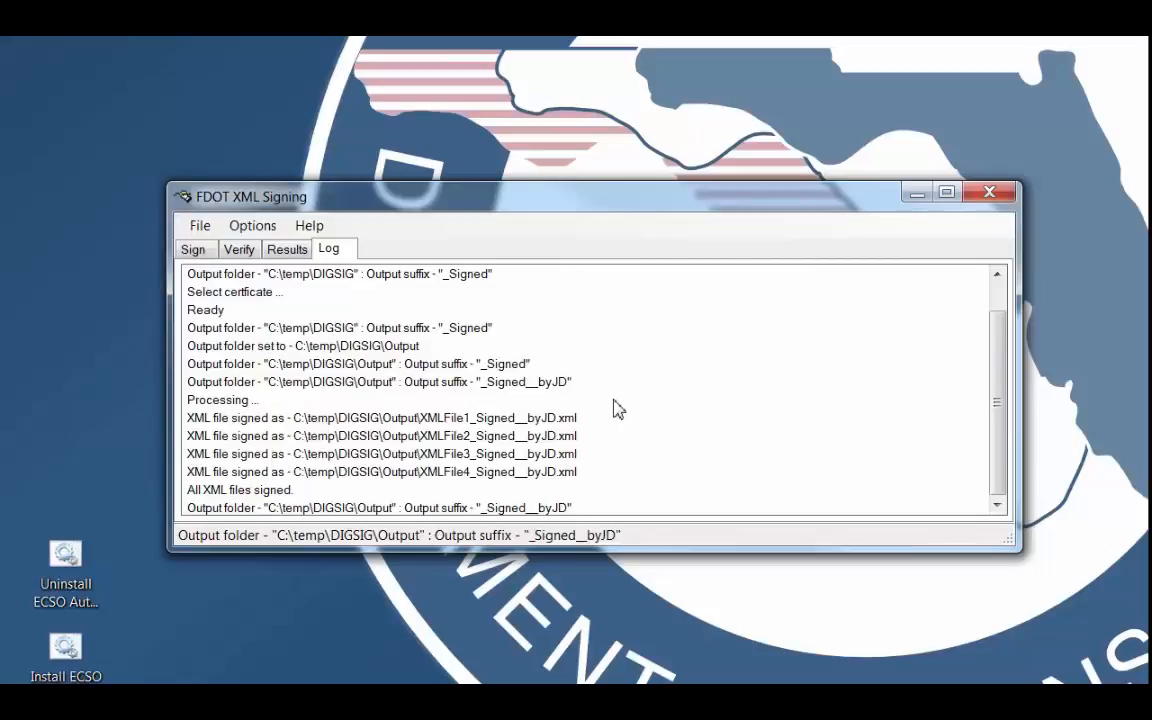
Read the signing log back to its first entries and return to the list of signing results.
{"action": "left_click_drag", "start_coordinate": [999, 384], "coordinate": [1000, 318]}
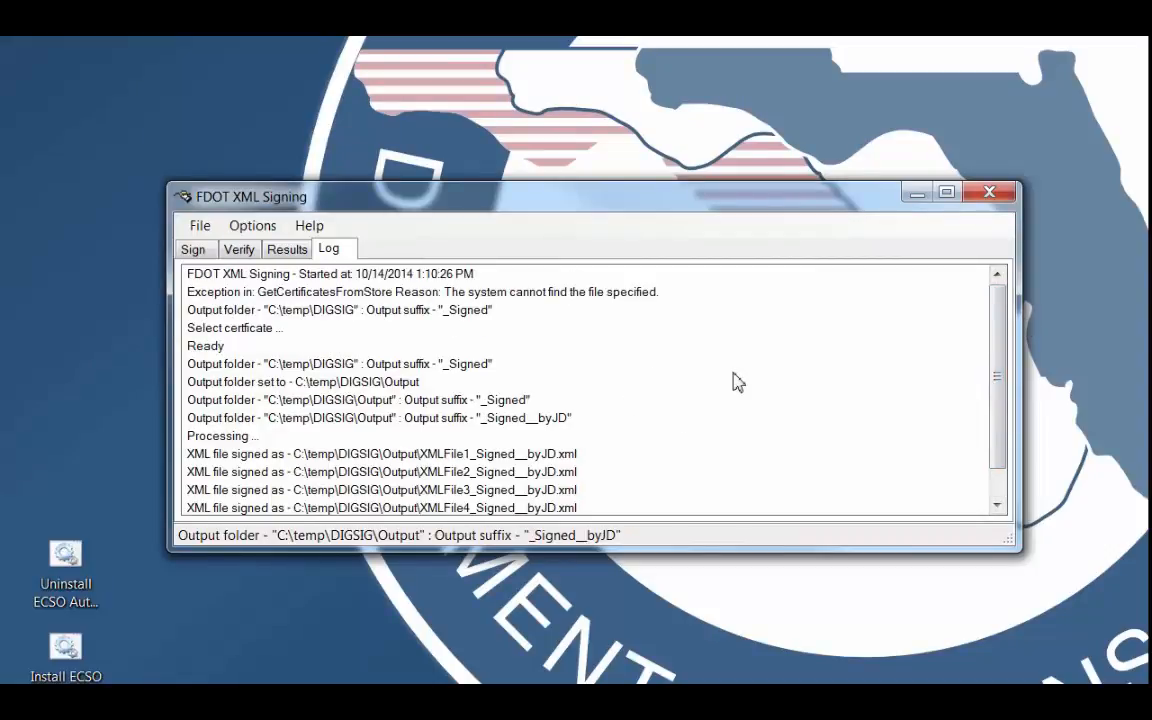
{"action": "left_click", "coordinate": [287, 249]}
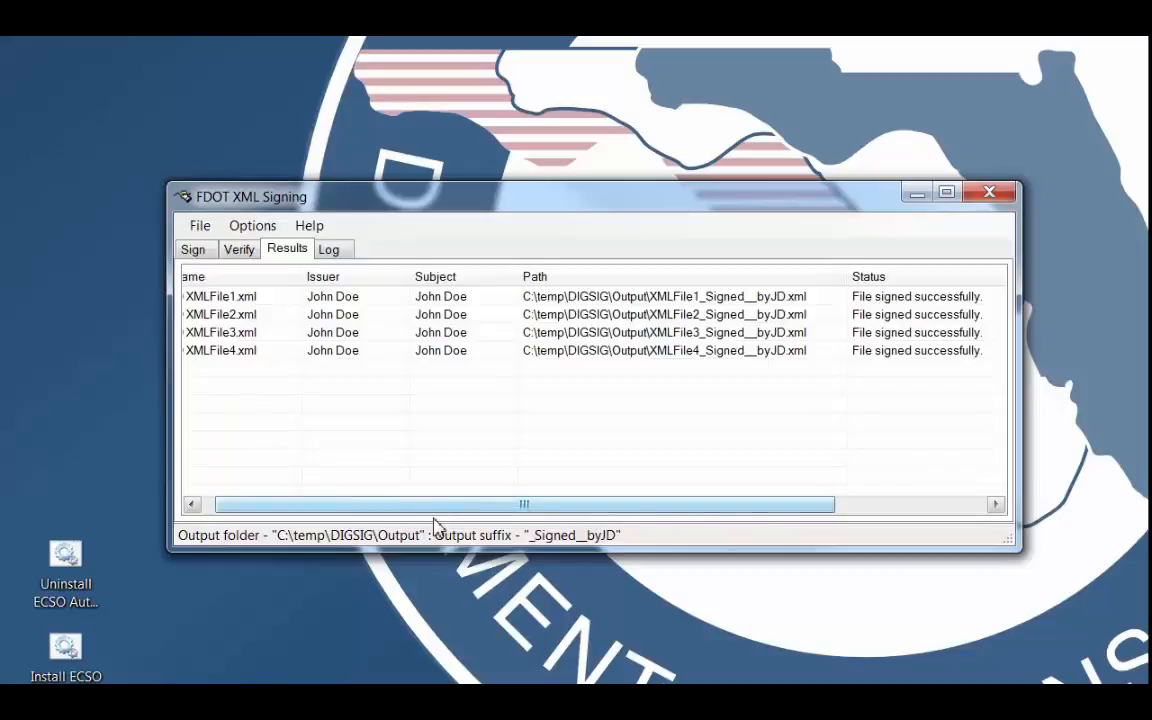
{"action": "left_click_drag", "start_coordinate": [432, 509], "coordinate": [392, 510]}
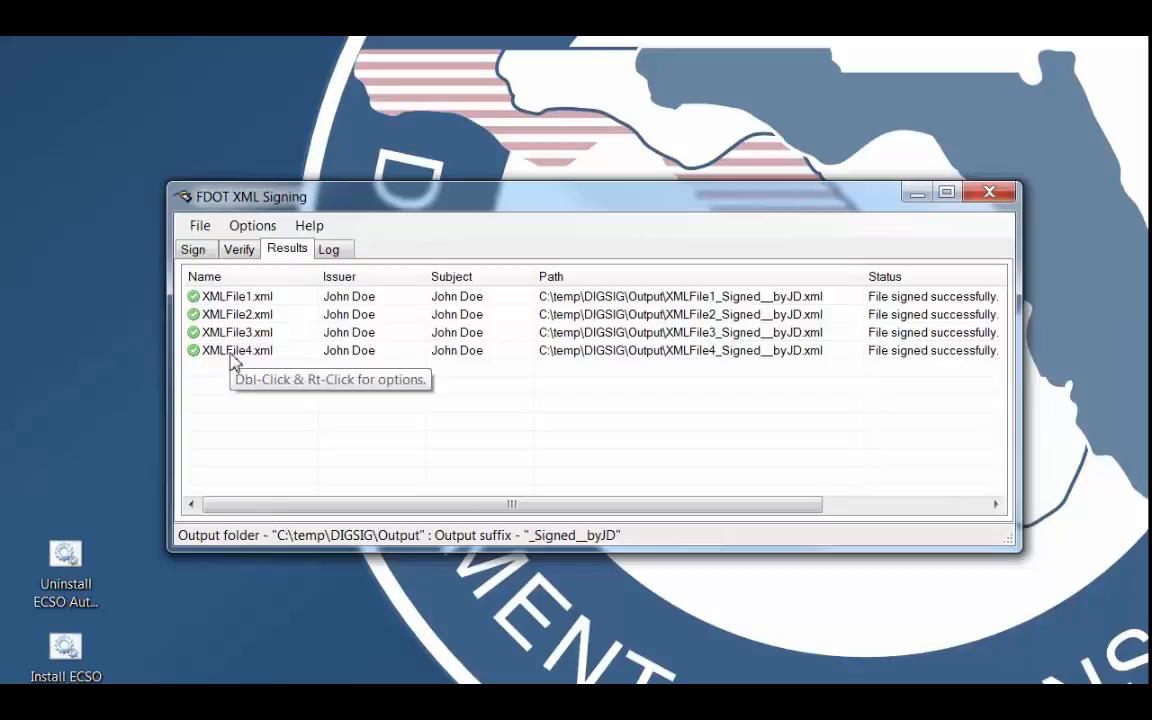
Show the signing certificate of XMLFile1.xml, review its general information, details and certification path, and close it.
{"action": "left_click", "coordinate": [223, 300]}
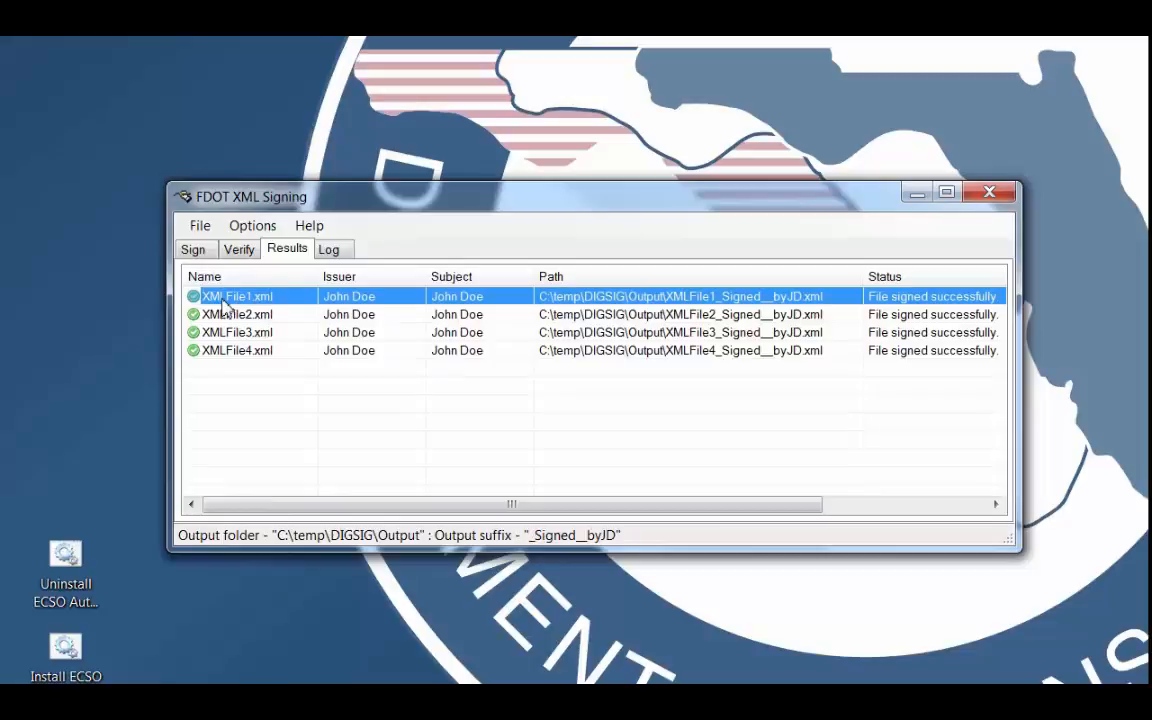
{"action": "right_click", "coordinate": [224, 306]}
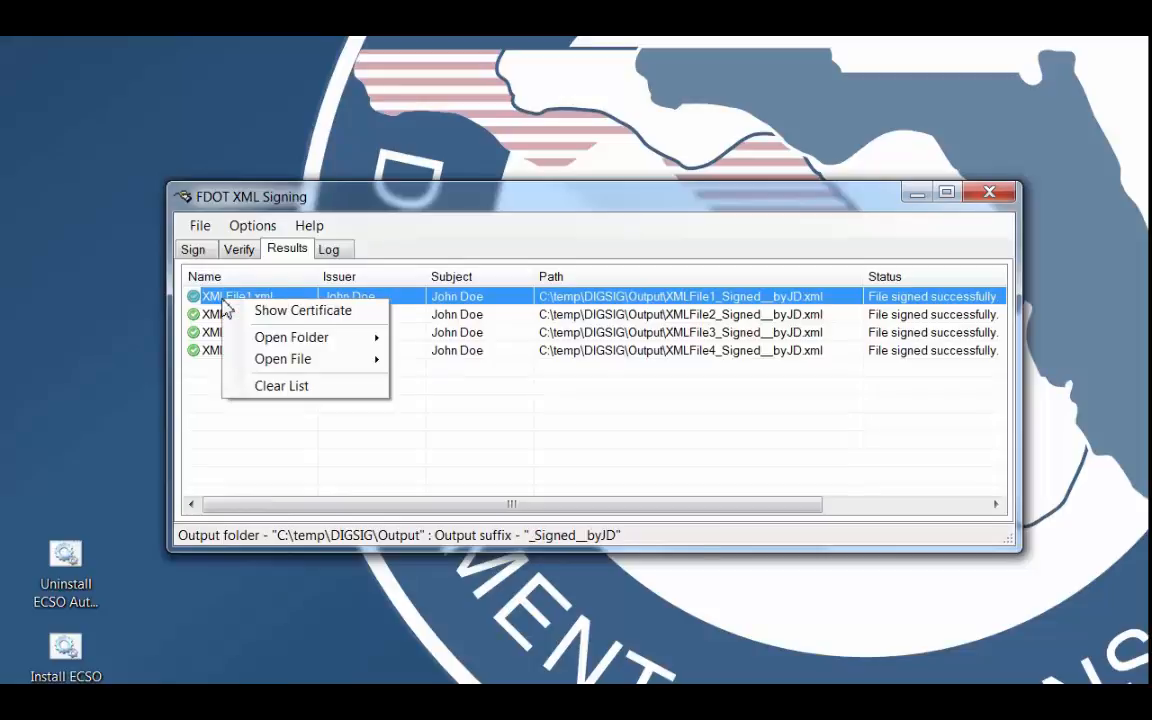
{"action": "left_click", "coordinate": [288, 318]}
{"action": "left_click_drag", "start_coordinate": [355, 226], "coordinate": [355, 80]}
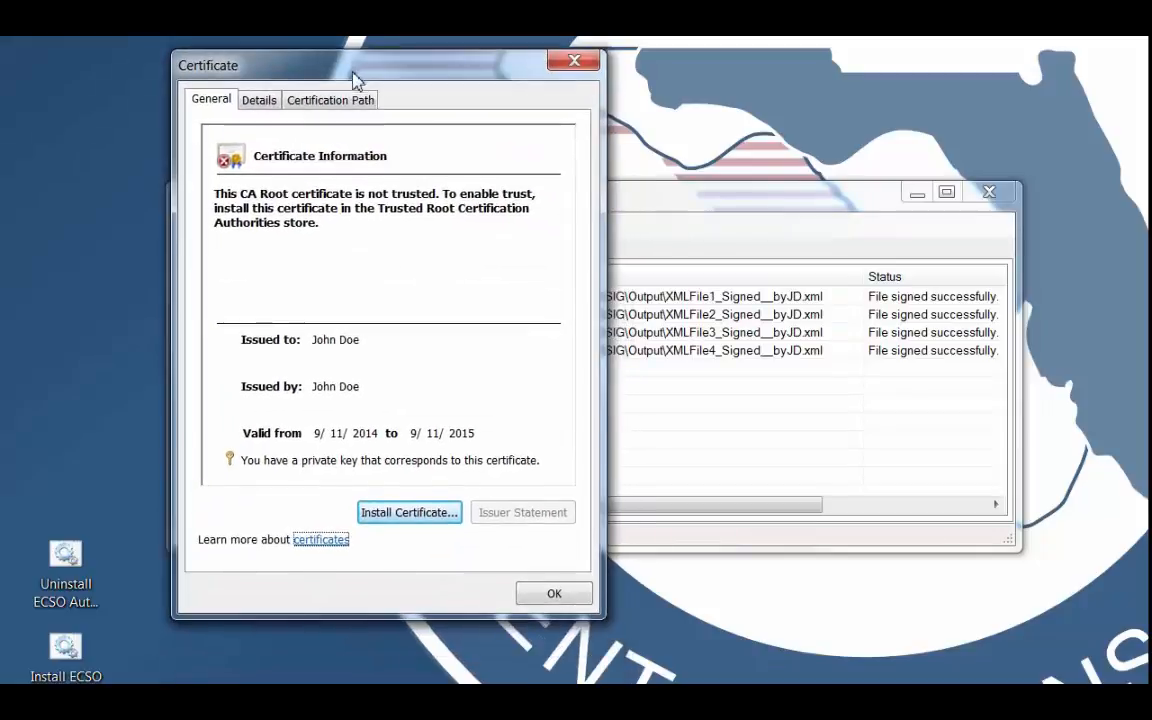
{"action": "left_click", "coordinate": [252, 102]}
{"action": "left_click", "coordinate": [302, 100]}
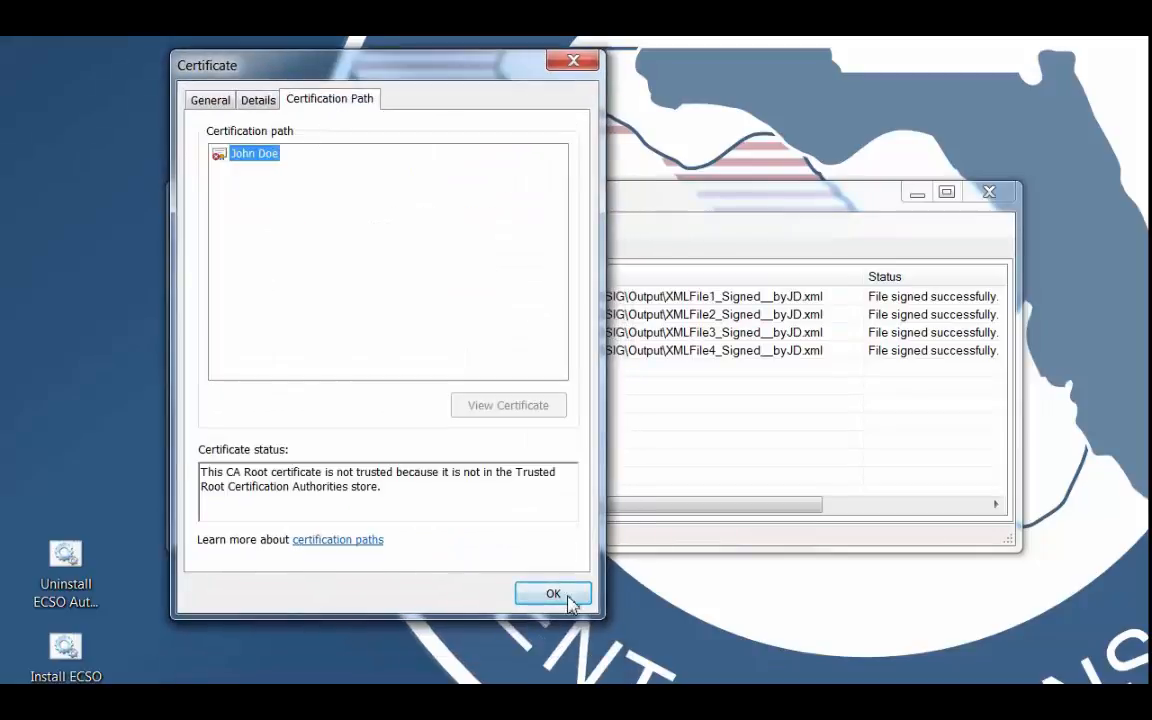
{"action": "left_click", "coordinate": [553, 594]}
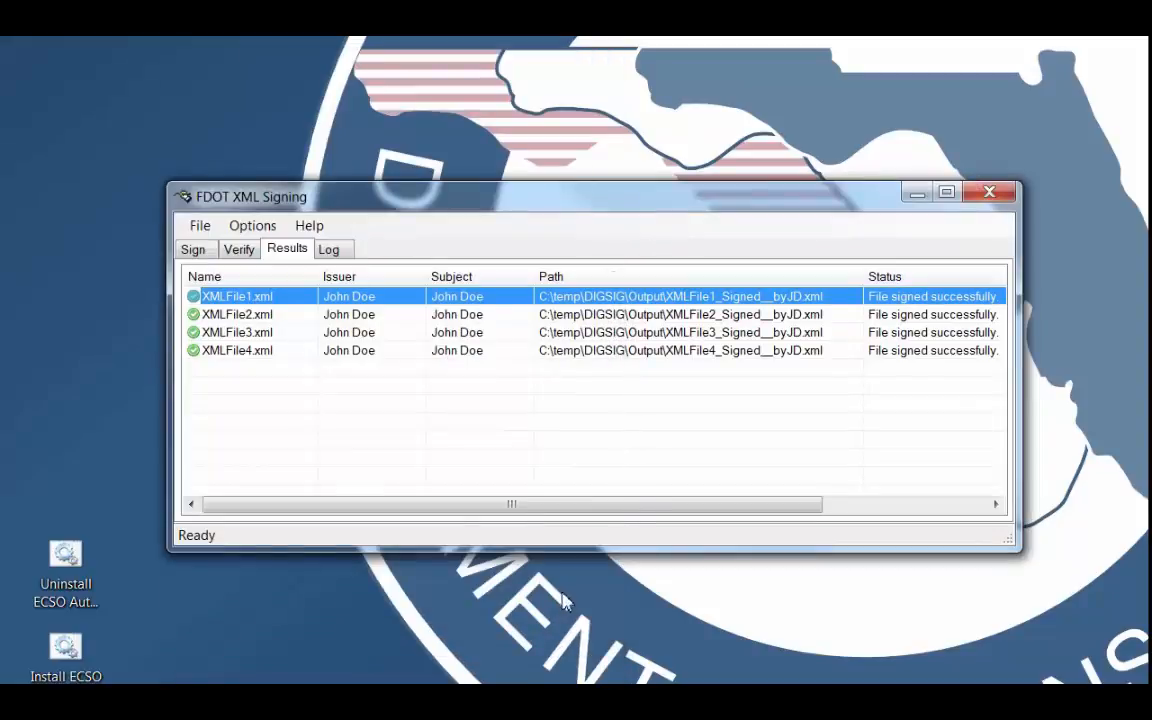
Open the input folder and the output folder of XMLFile1.xml from the results list, closing each after viewing its files.
{"action": "right_click", "coordinate": [257, 296]}
{"action": "mouse_move", "coordinate": [380, 331]}
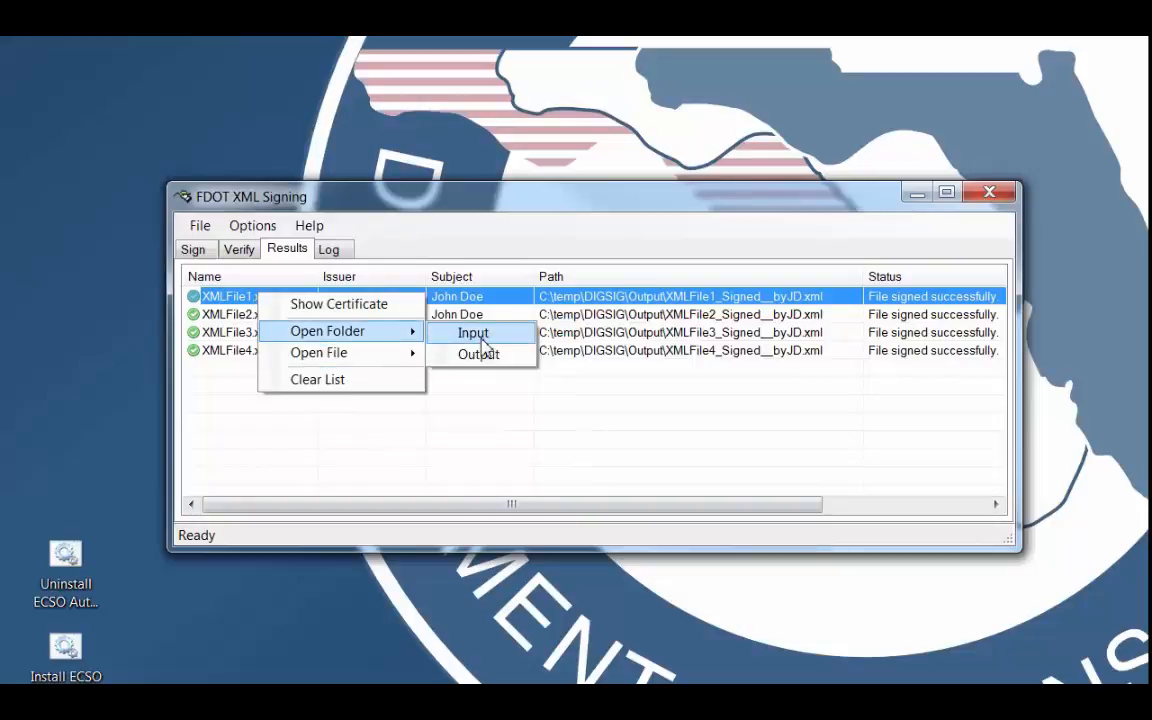
{"action": "left_click", "coordinate": [481, 340]}
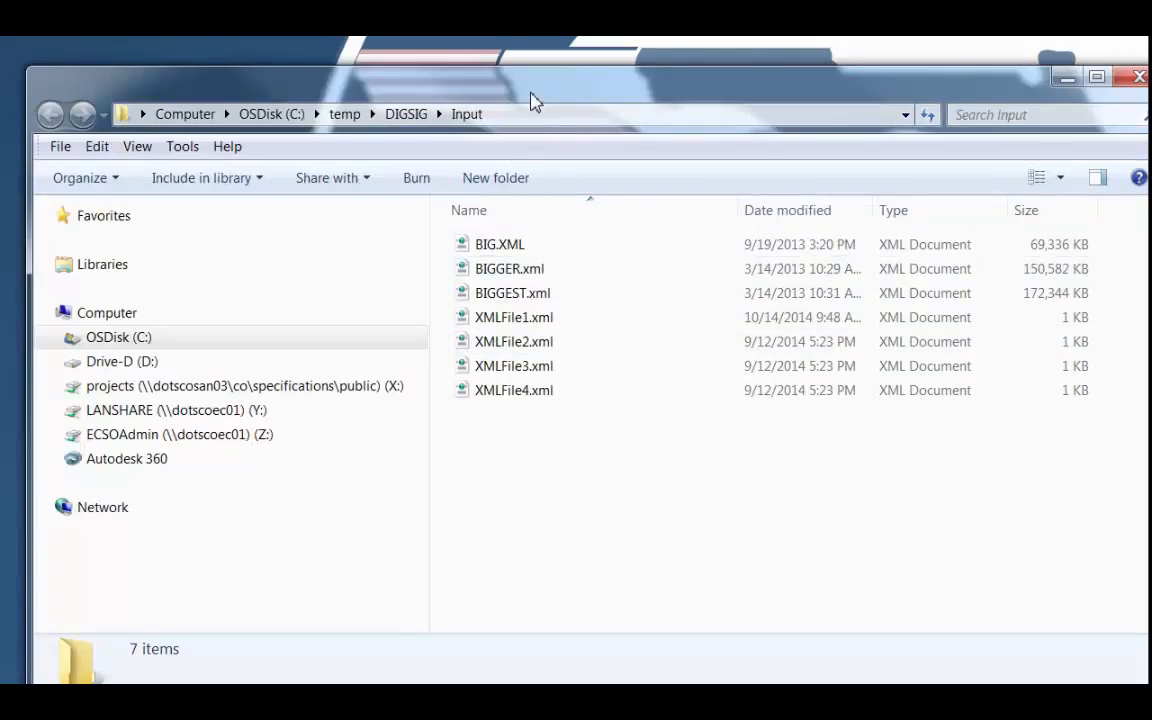
{"action": "left_click_drag", "start_coordinate": [532, 103], "coordinate": [515, 38]}
{"action": "left_click", "coordinate": [1124, 48]}
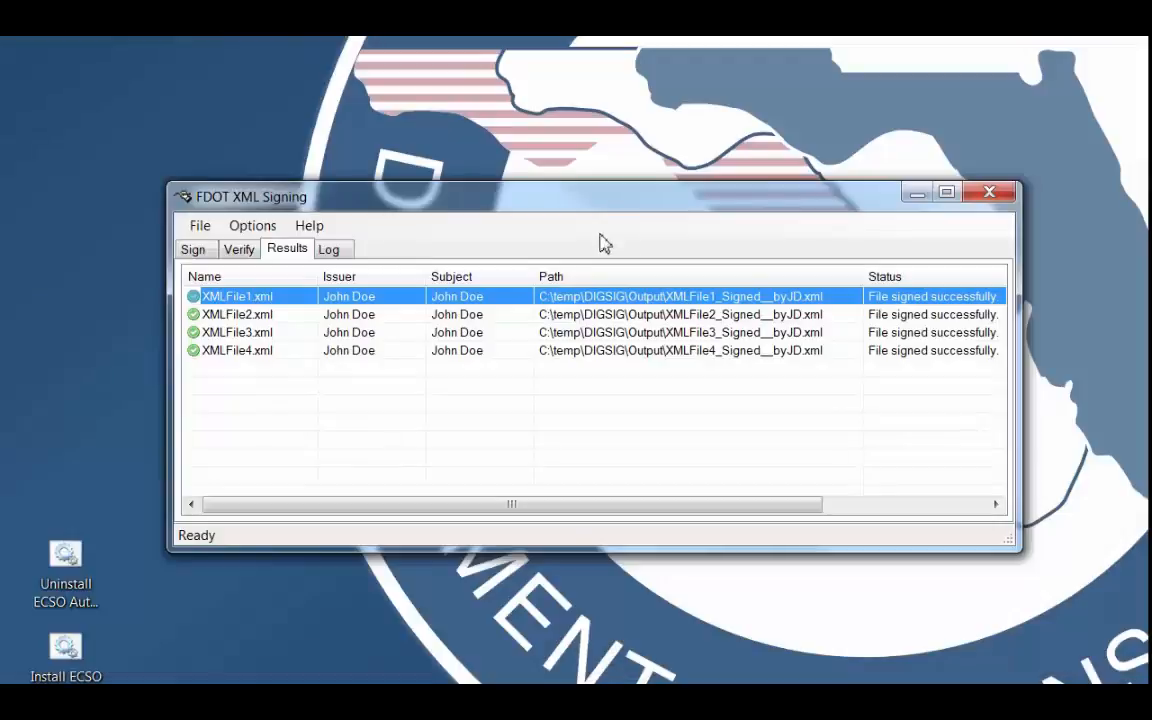
{"action": "right_click", "coordinate": [266, 296]}
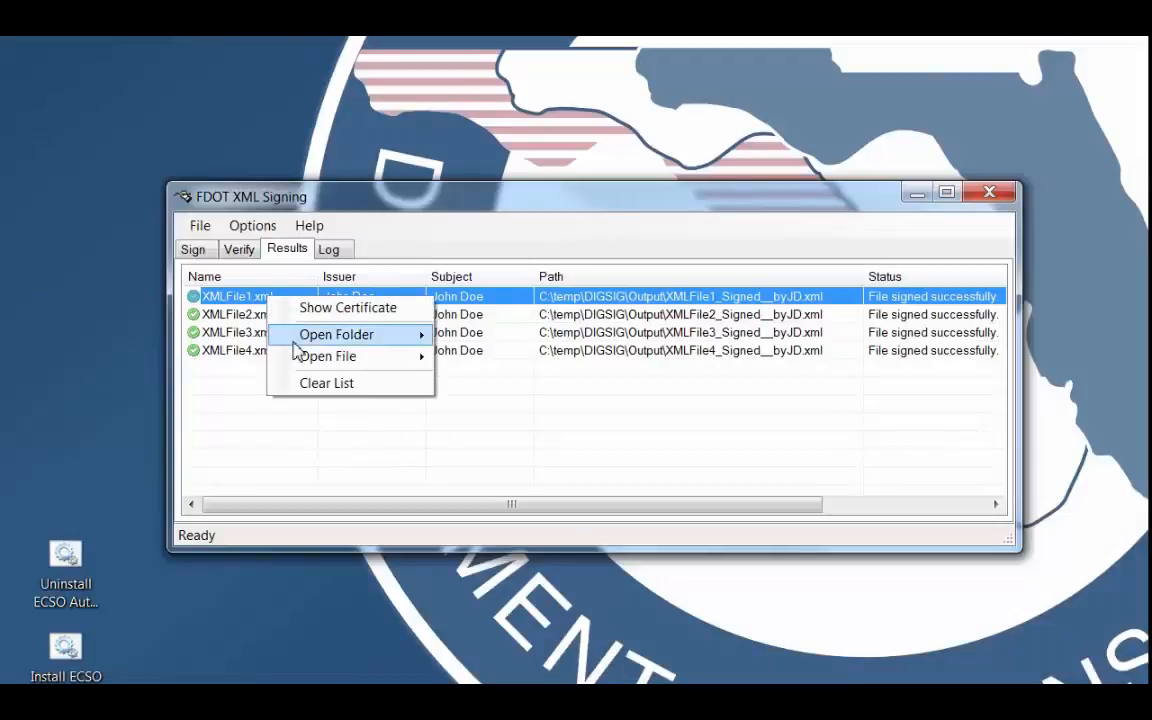
{"action": "mouse_move", "coordinate": [295, 338]}
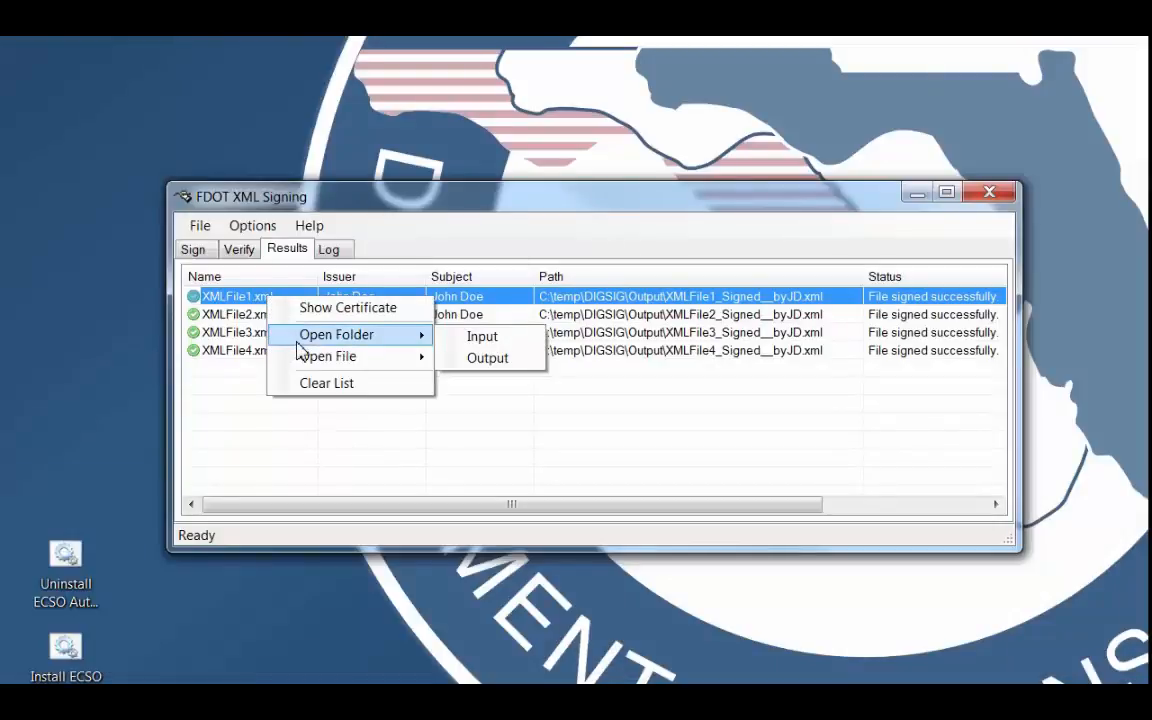
{"action": "left_click", "coordinate": [489, 359]}
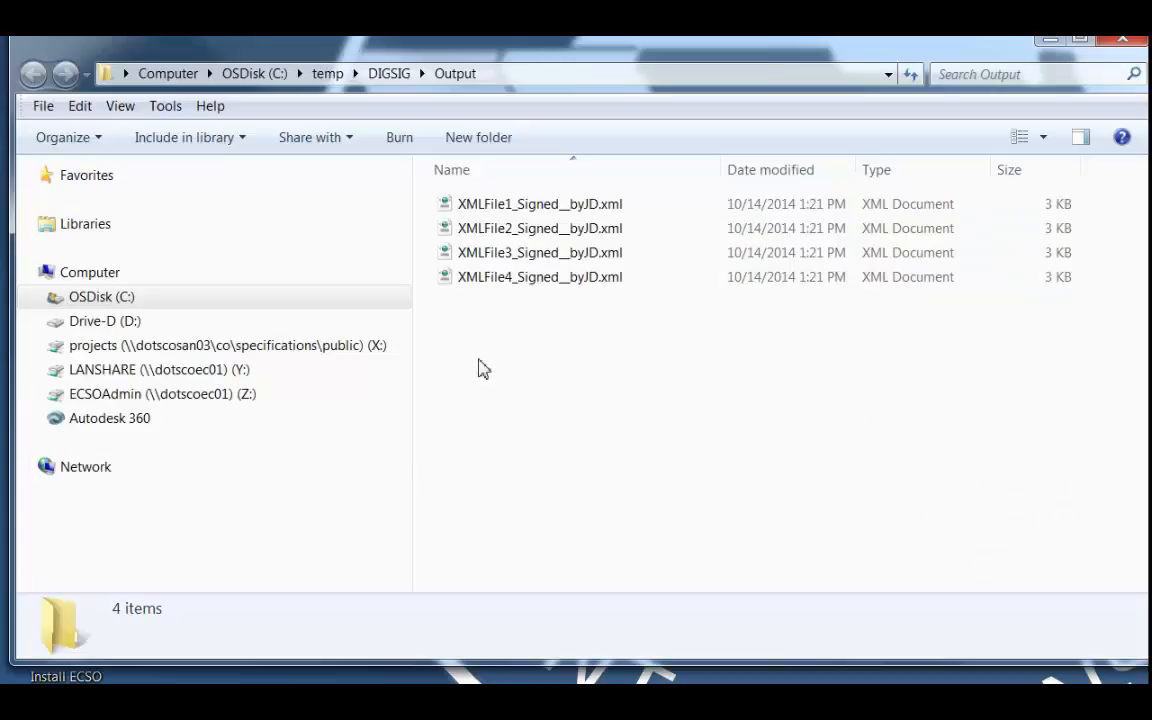
{"action": "left_click", "coordinate": [1120, 47]}
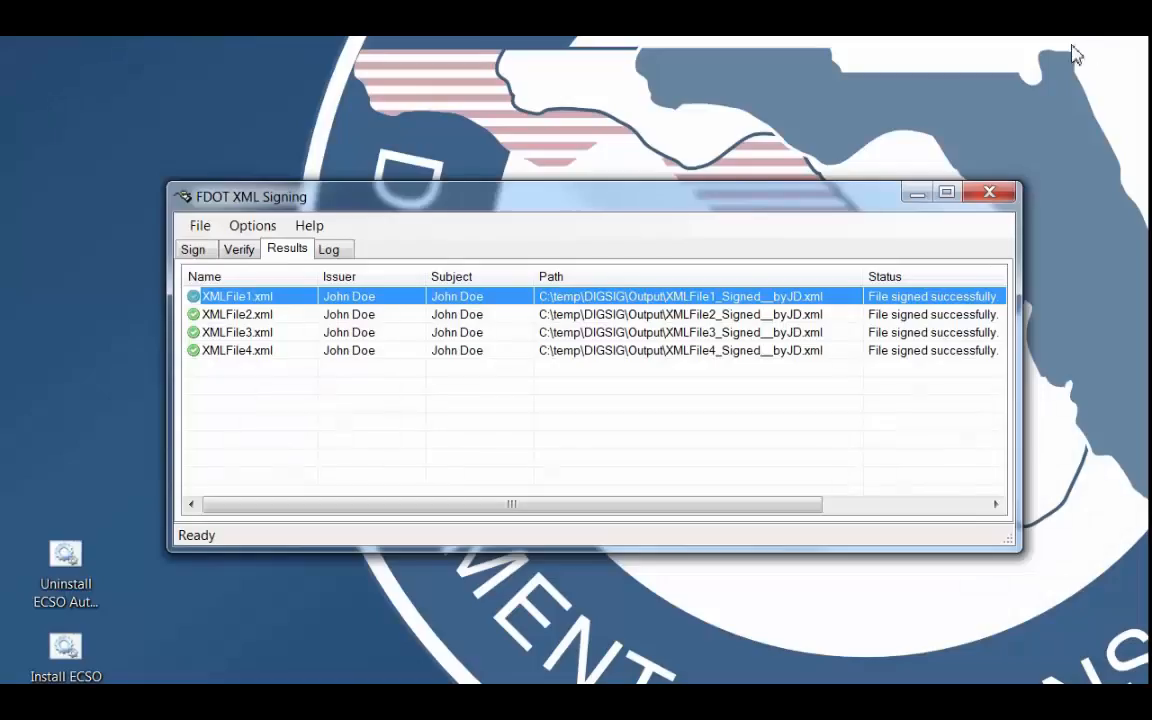
View the original input file of XMLFile1.xml from the results list and close it.
{"action": "right_click", "coordinate": [224, 298]}
{"action": "mouse_move", "coordinate": [296, 352]}
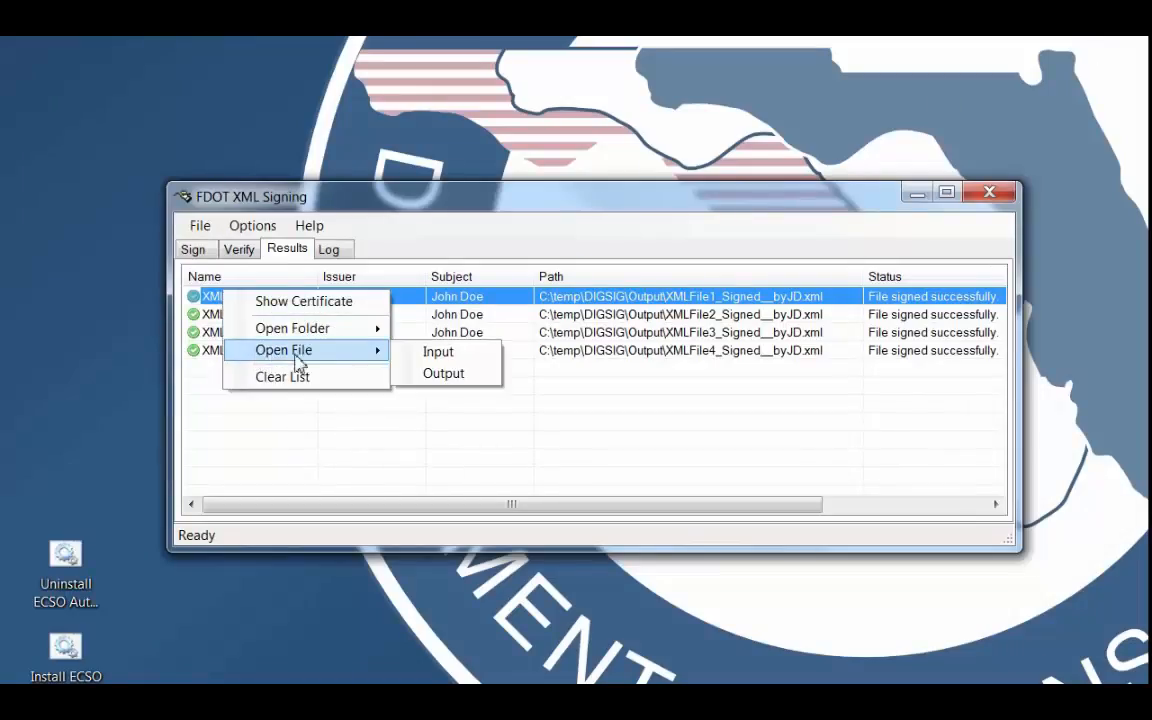
{"action": "left_click", "coordinate": [465, 355]}
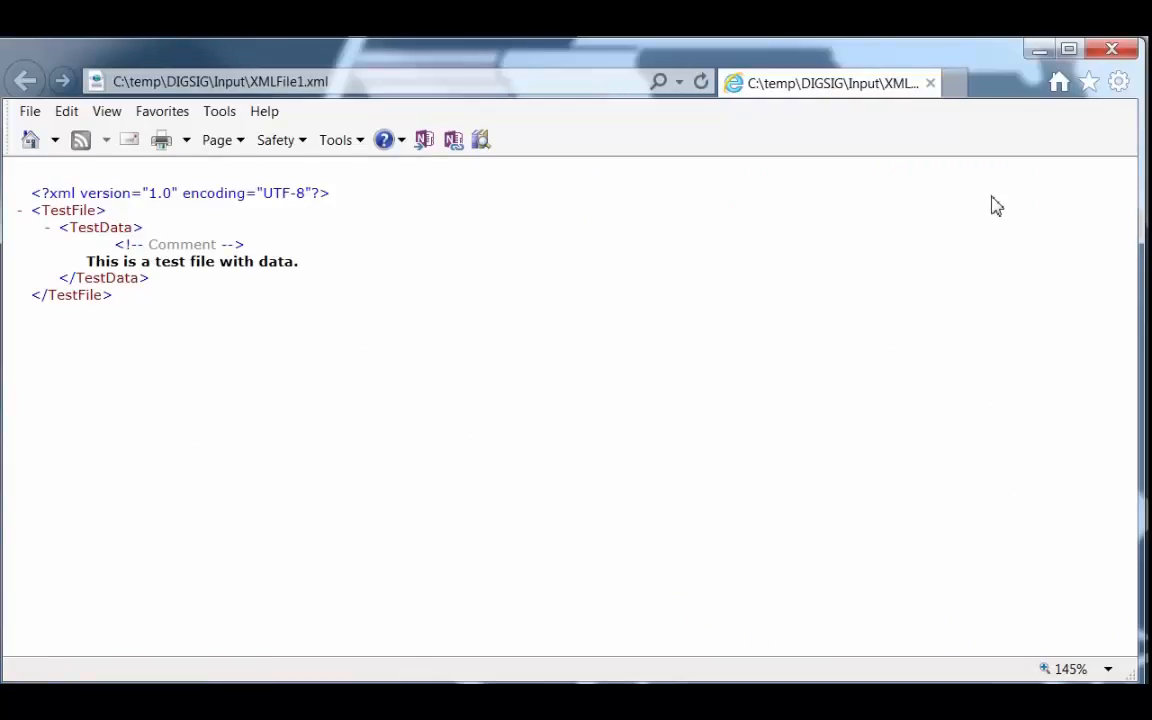
{"action": "left_click", "coordinate": [1113, 52]}
Open the signed output file of XMLFile1.xml and highlight its original test data and the ProfessionalSealInfo element.
{"action": "right_click", "coordinate": [358, 300]}
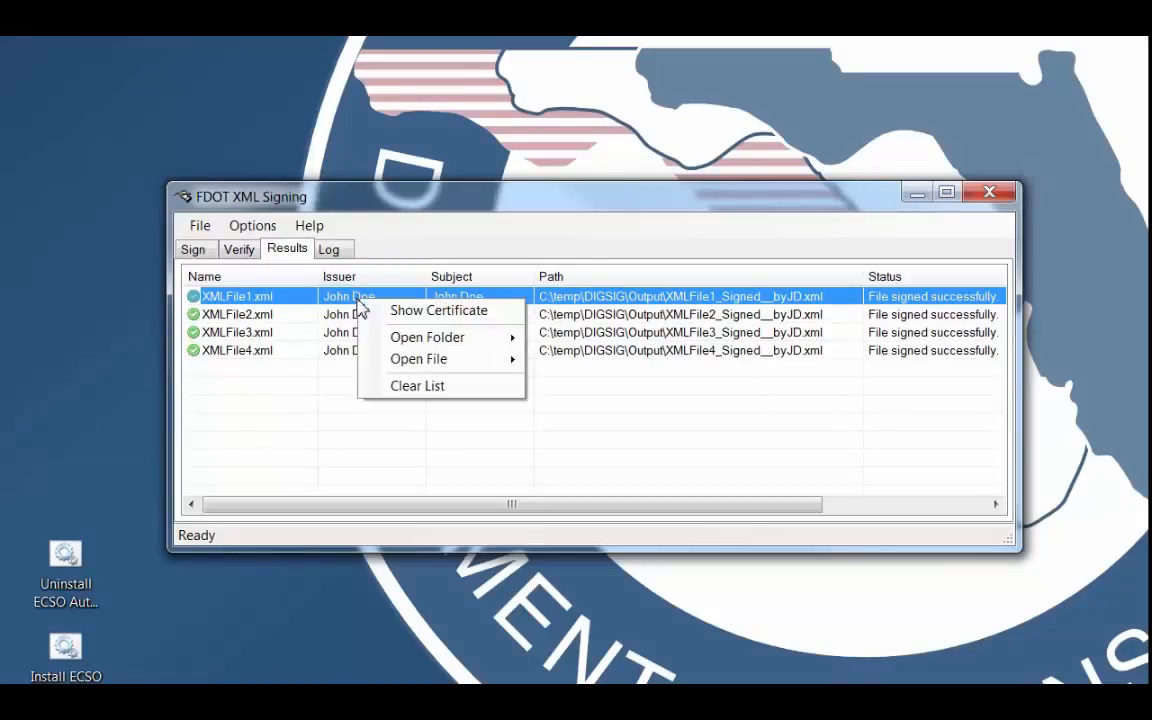
{"action": "mouse_move", "coordinate": [413, 366]}
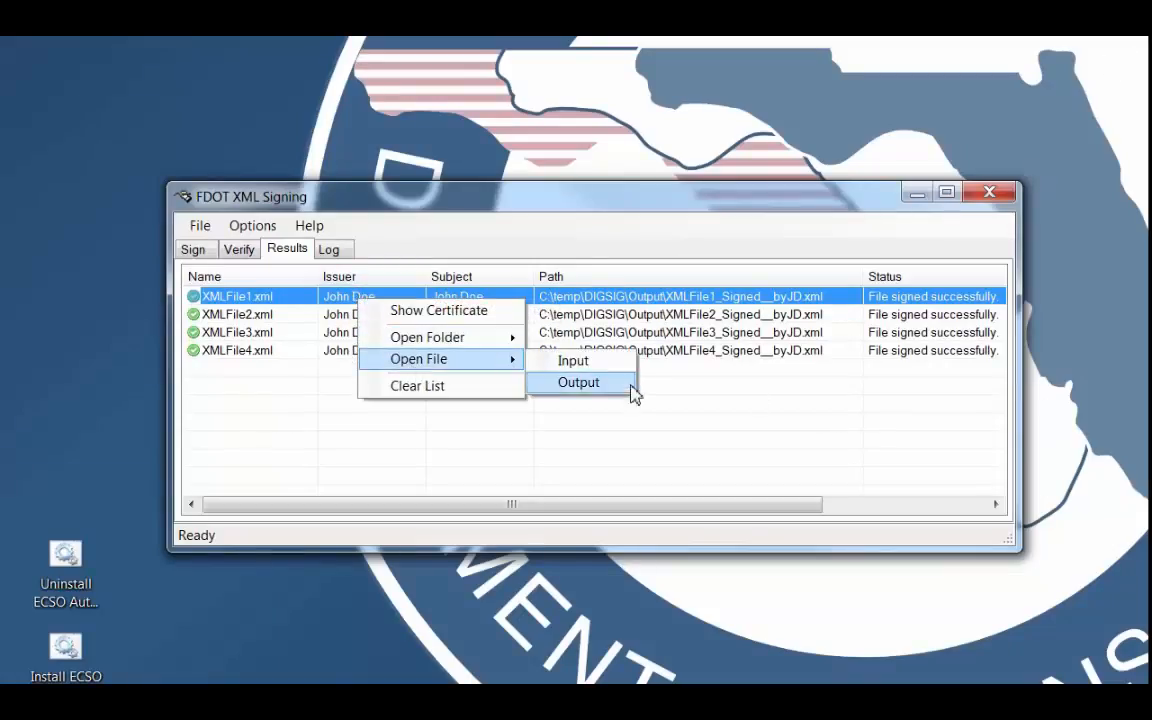
{"action": "left_click", "coordinate": [580, 383]}
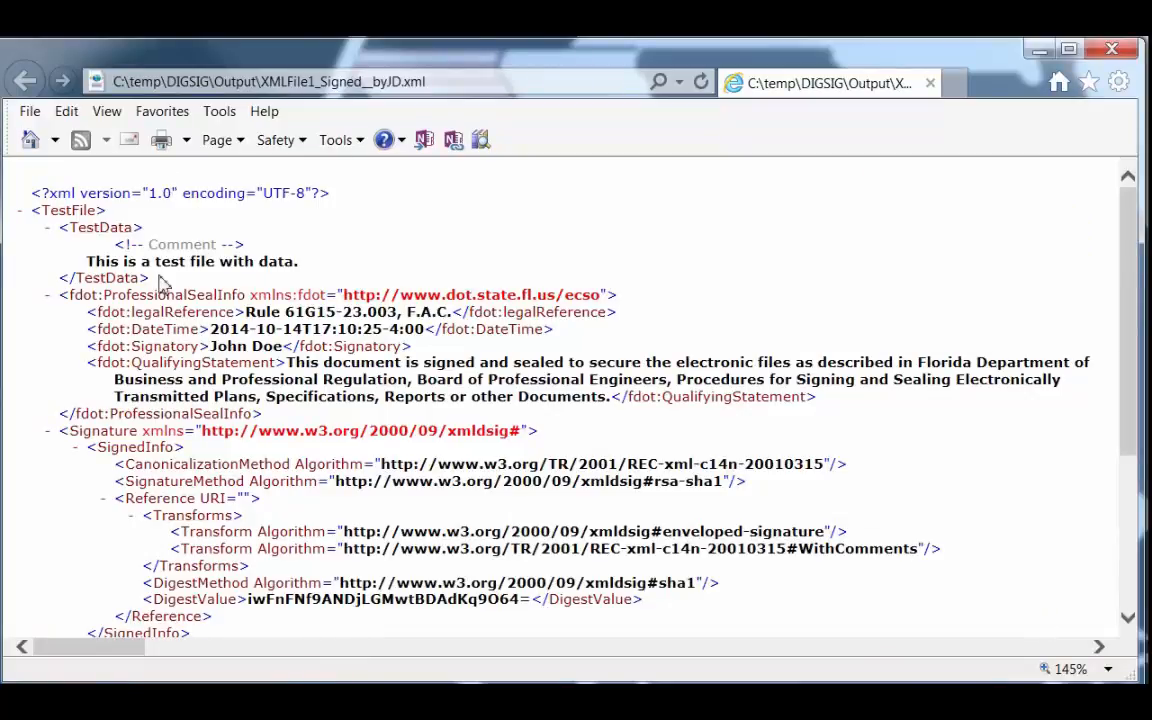
{"action": "left_click_drag", "start_coordinate": [152, 278], "coordinate": [20, 203]}
{"action": "left_click", "coordinate": [20, 200]}
{"action": "left_click_drag", "start_coordinate": [1127, 300], "coordinate": [1124, 362]}
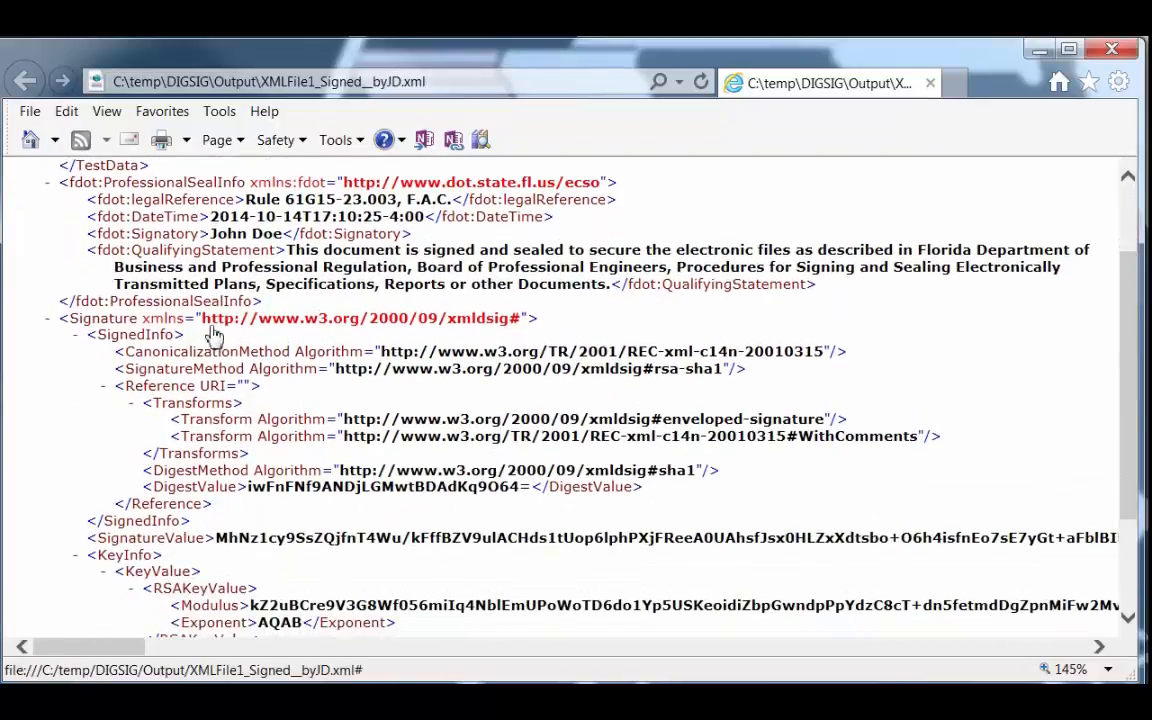
{"action": "left_click_drag", "start_coordinate": [270, 310], "coordinate": [51, 185]}
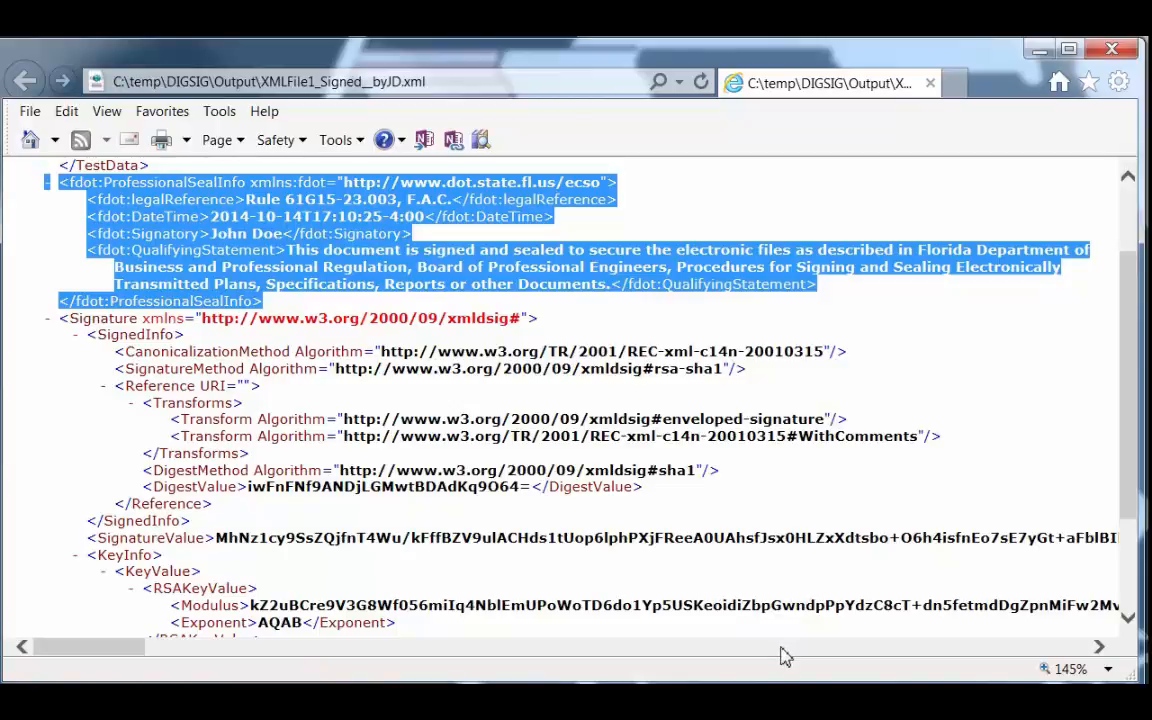
In the signing tool, try excluding the professional seal information, include it again, accept the settings and return to the signed file.
{"action": "key", "text": "alt+Tab"}
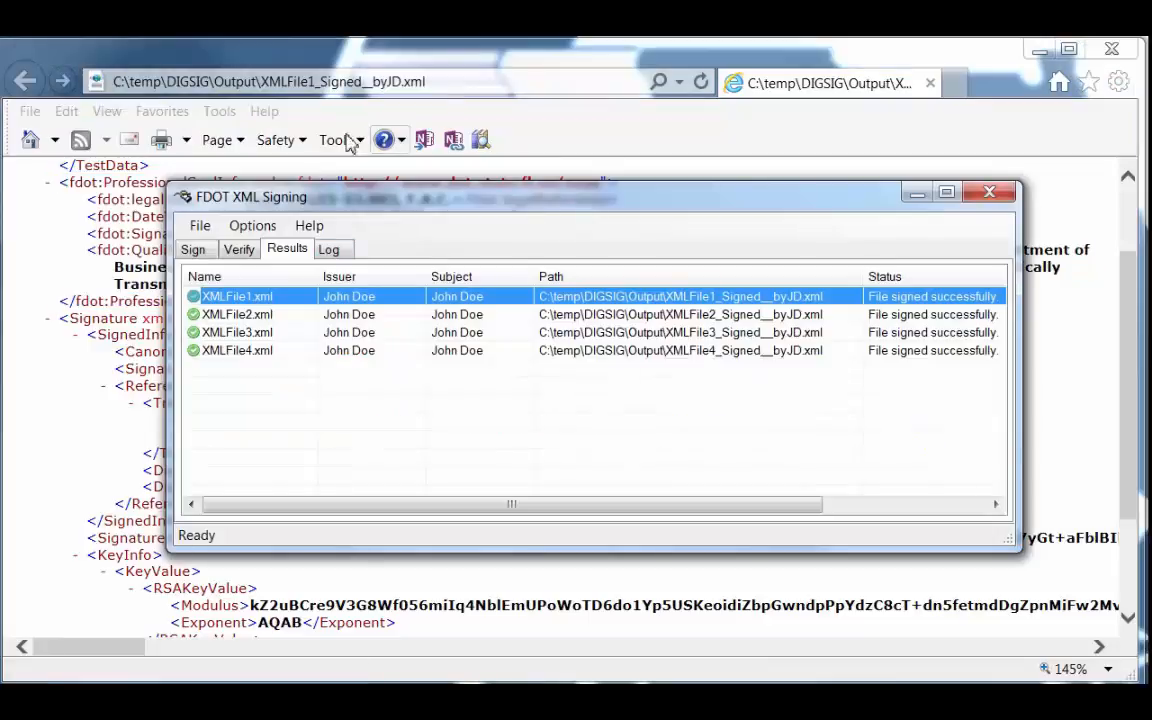
{"action": "left_click", "coordinate": [252, 225]}
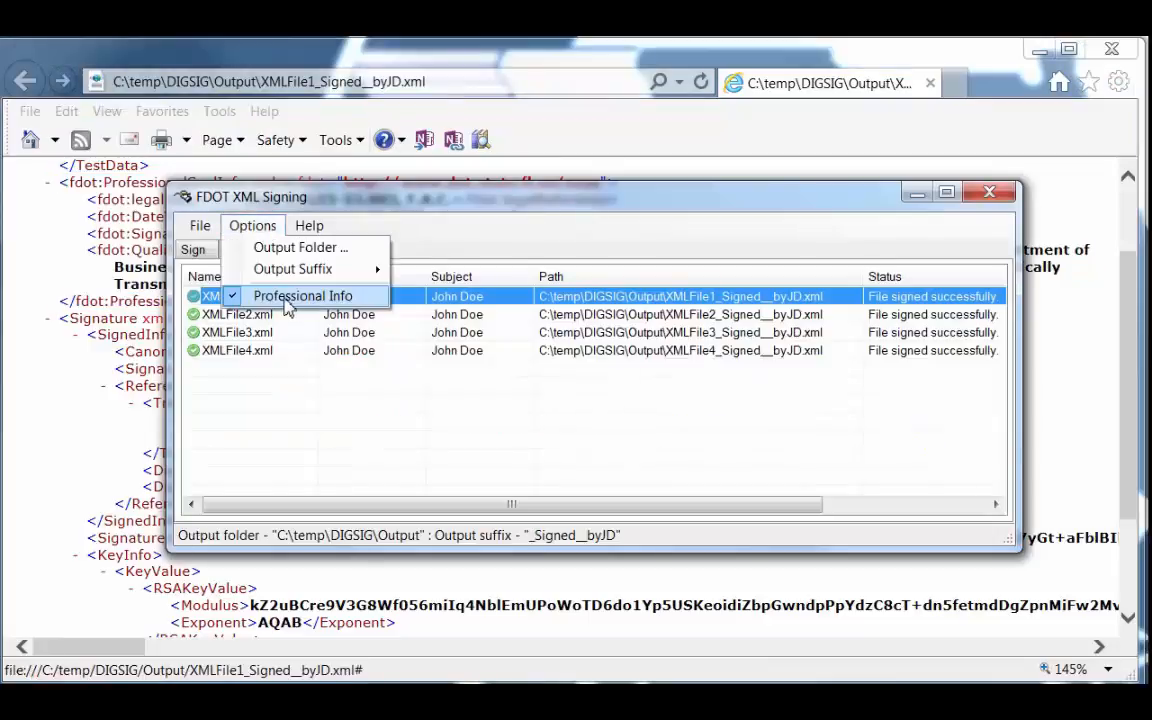
{"action": "left_click", "coordinate": [290, 297]}
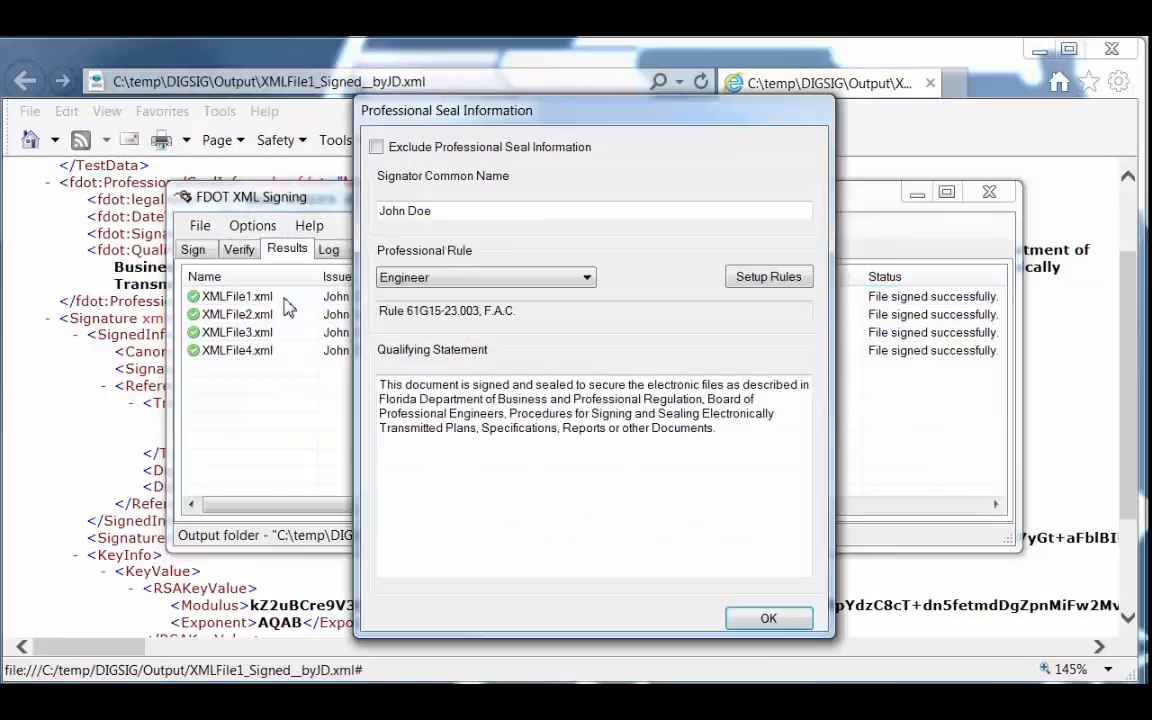
{"action": "left_click", "coordinate": [376, 148]}
{"action": "left_click", "coordinate": [376, 148]}
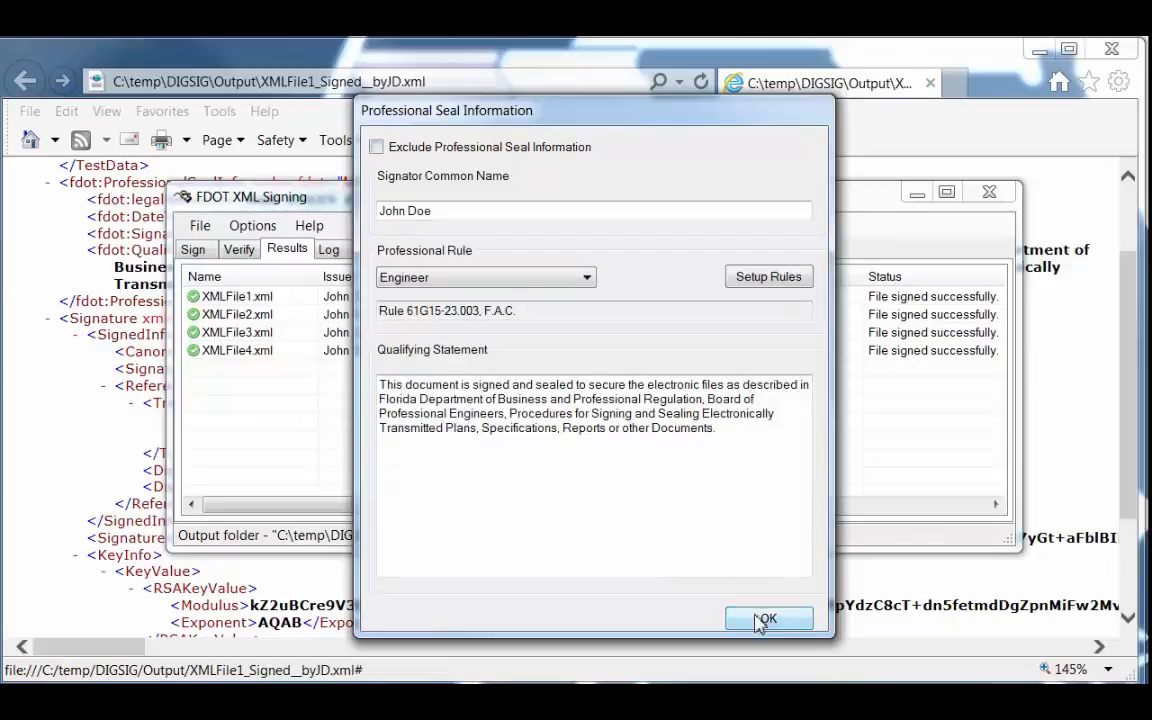
{"action": "left_click", "coordinate": [766, 618]}
{"action": "left_click", "coordinate": [917, 194]}
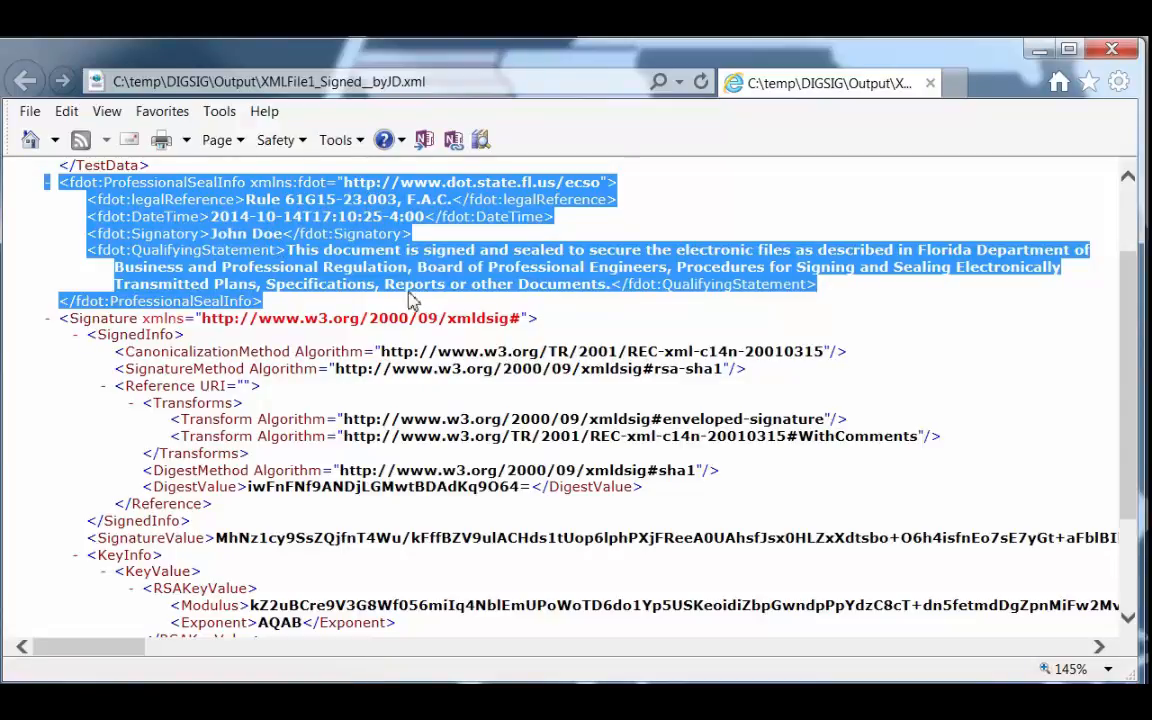
Examine the Signature element of the signed XML file, from SignedInfo through KeyInfo, and compare it with the seal information above.
{"action": "left_click", "coordinate": [358, 312]}
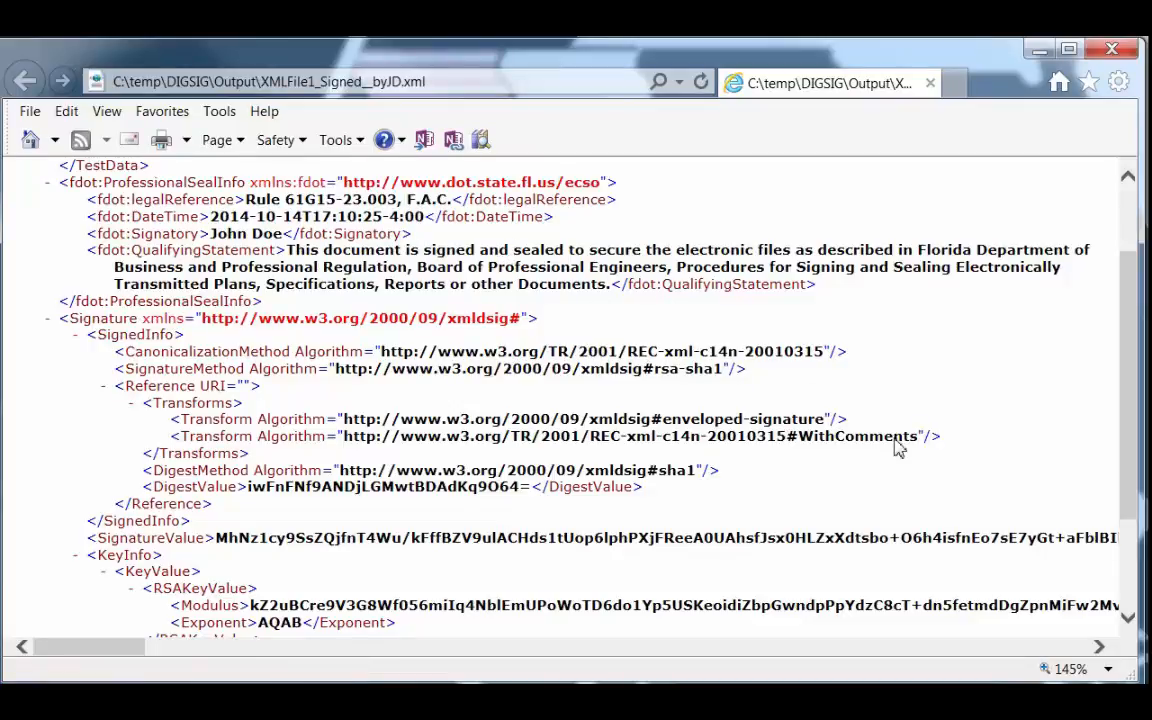
{"action": "scroll", "coordinate": [1110, 360], "scroll_direction": "down", "scroll_amount": 3}
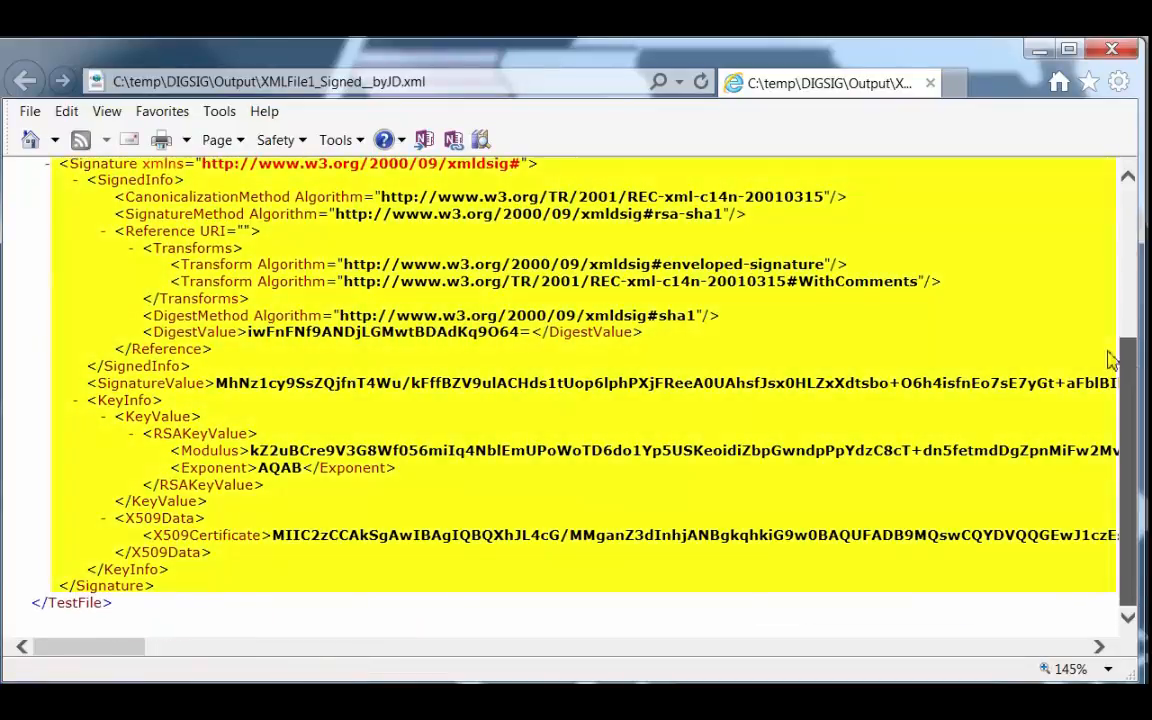
{"action": "mouse_move", "coordinate": [158, 588]}
{"action": "left_mouse_down"}
{"action": "mouse_move", "coordinate": [84, 450]}
{"action": "mouse_move", "coordinate": [44, 198]}
{"action": "mouse_move", "coordinate": [64, 182]}
{"action": "left_mouse_up"}
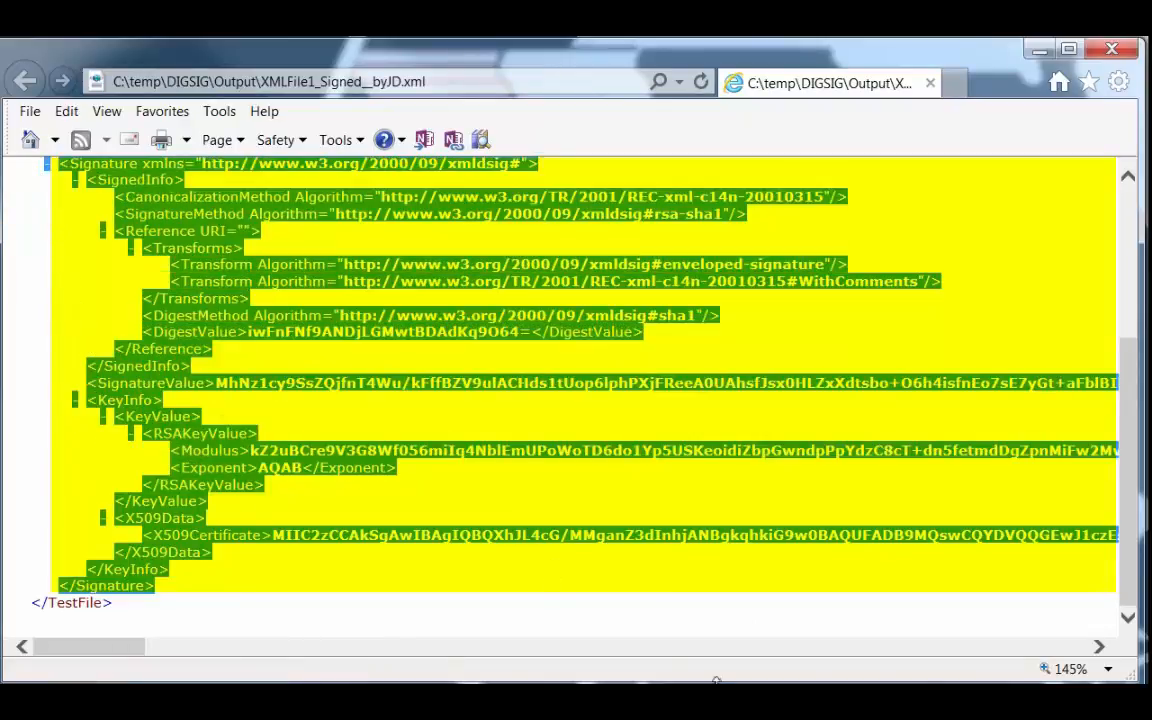
{"action": "left_click", "coordinate": [770, 517]}
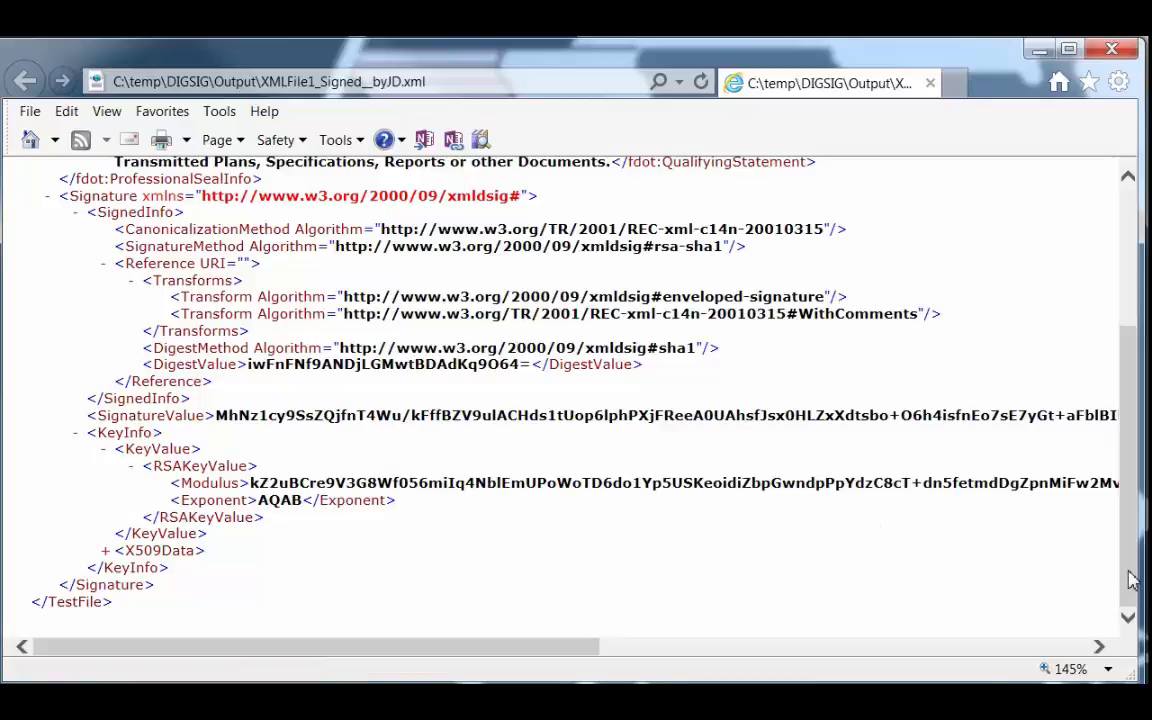
{"action": "left_click_drag", "start_coordinate": [1131, 581], "coordinate": [1141, 420]}
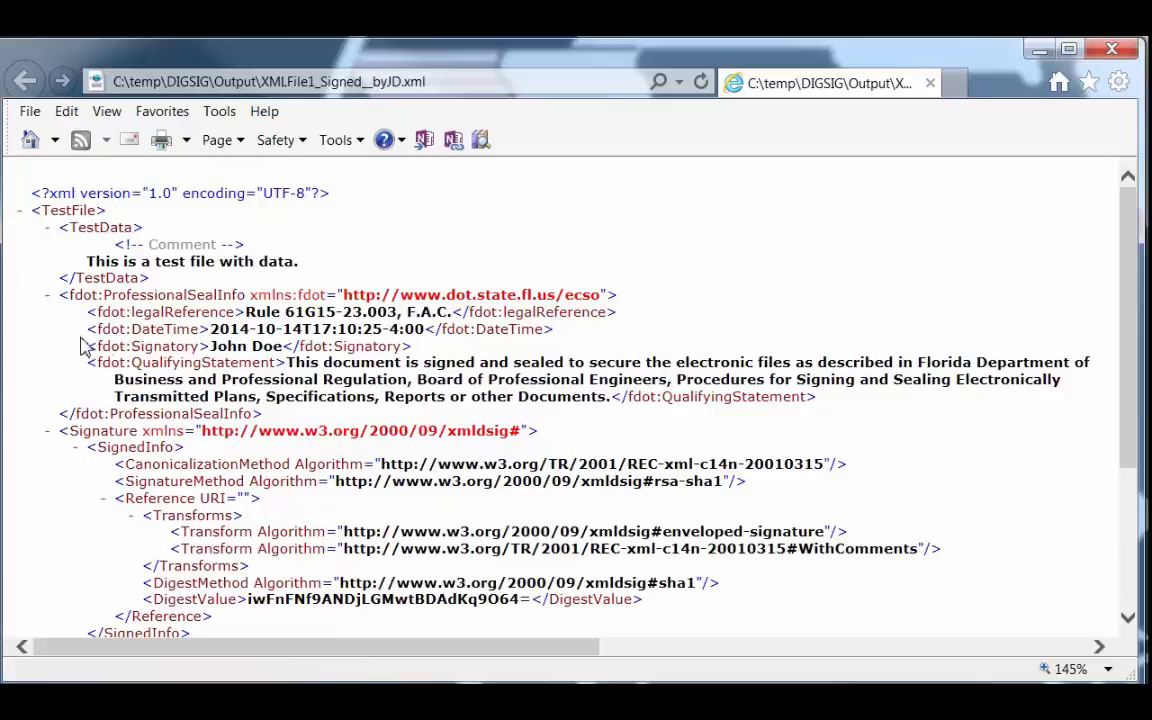
{"action": "scroll", "coordinate": [1131, 442], "scroll_direction": "down", "scroll_amount": 1}
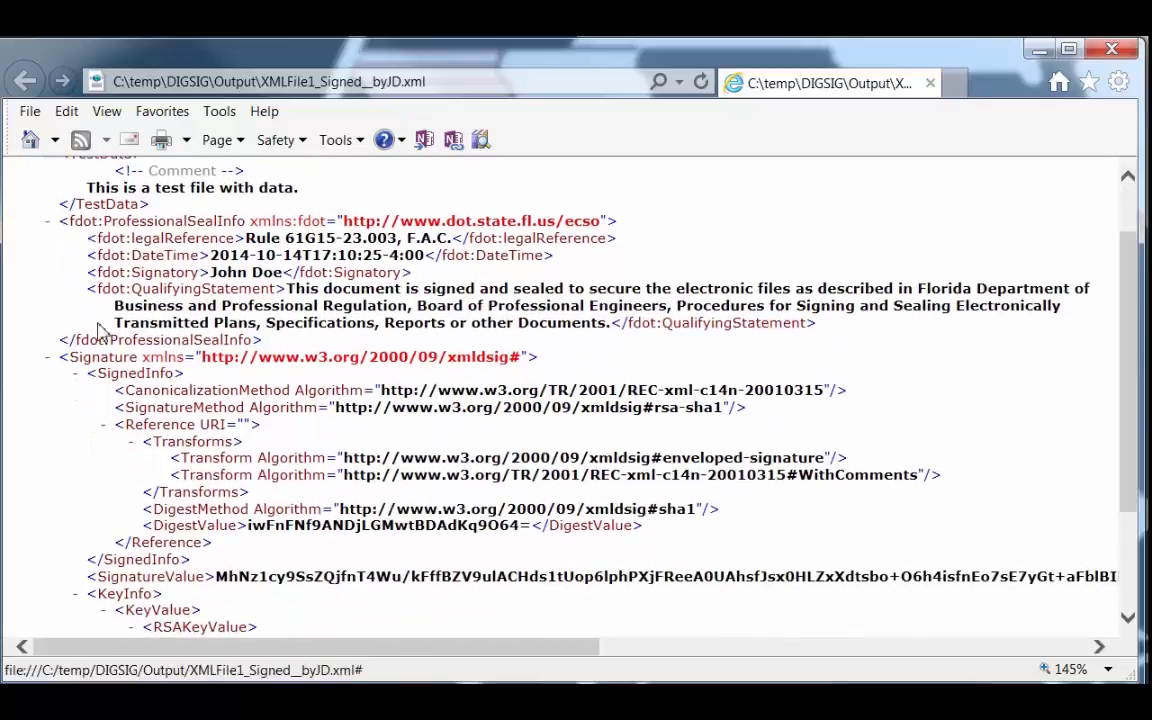
{"action": "scroll", "coordinate": [628, 607], "scroll_direction": "down", "scroll_amount": 3}
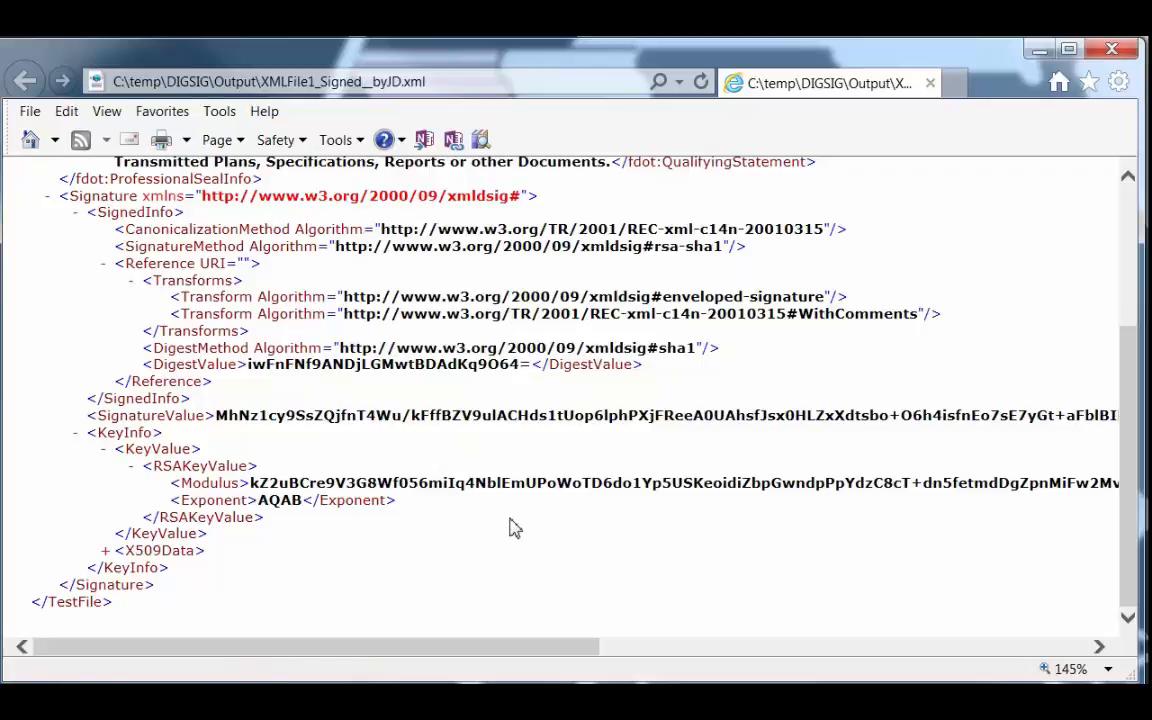
{"action": "scroll", "coordinate": [512, 528], "scroll_direction": "up", "scroll_amount": 5}
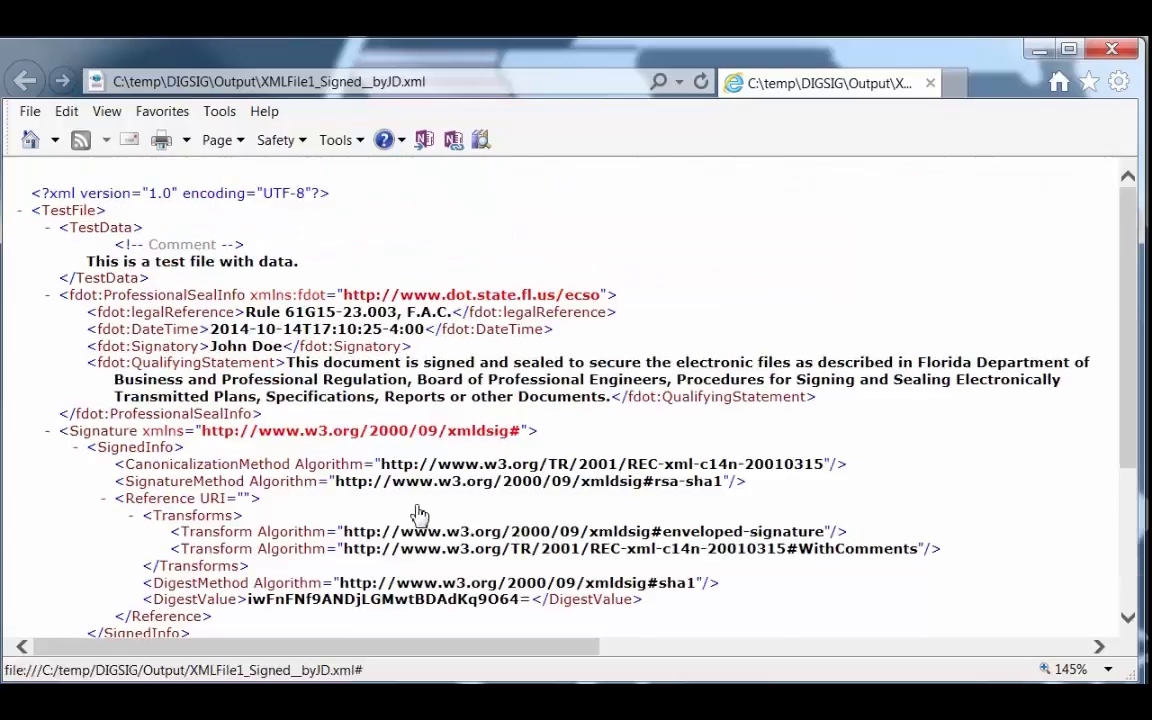
{"action": "scroll", "coordinate": [500, 480], "scroll_direction": "down", "scroll_amount": 3}
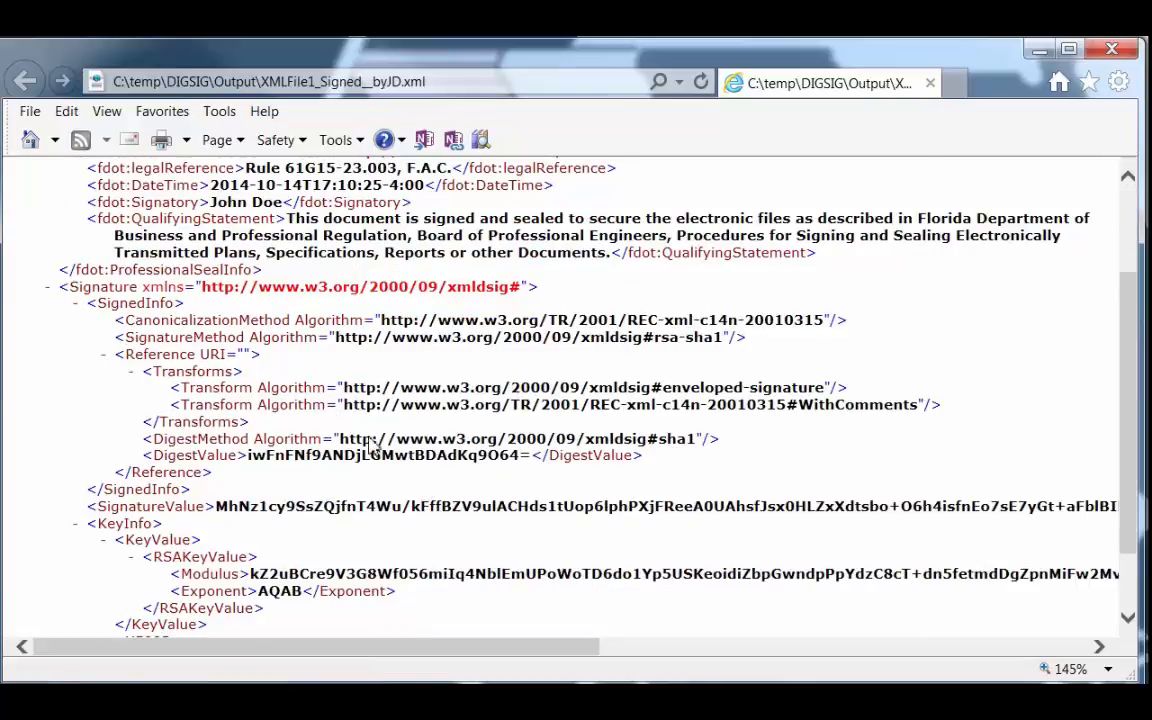
Examine the signed XML file, highlighting the comment in TestData and comparing it with the WithComments transform in the Signature element.
{"action": "scroll", "coordinate": [230, 390], "scroll_direction": "up", "scroll_amount": 3}
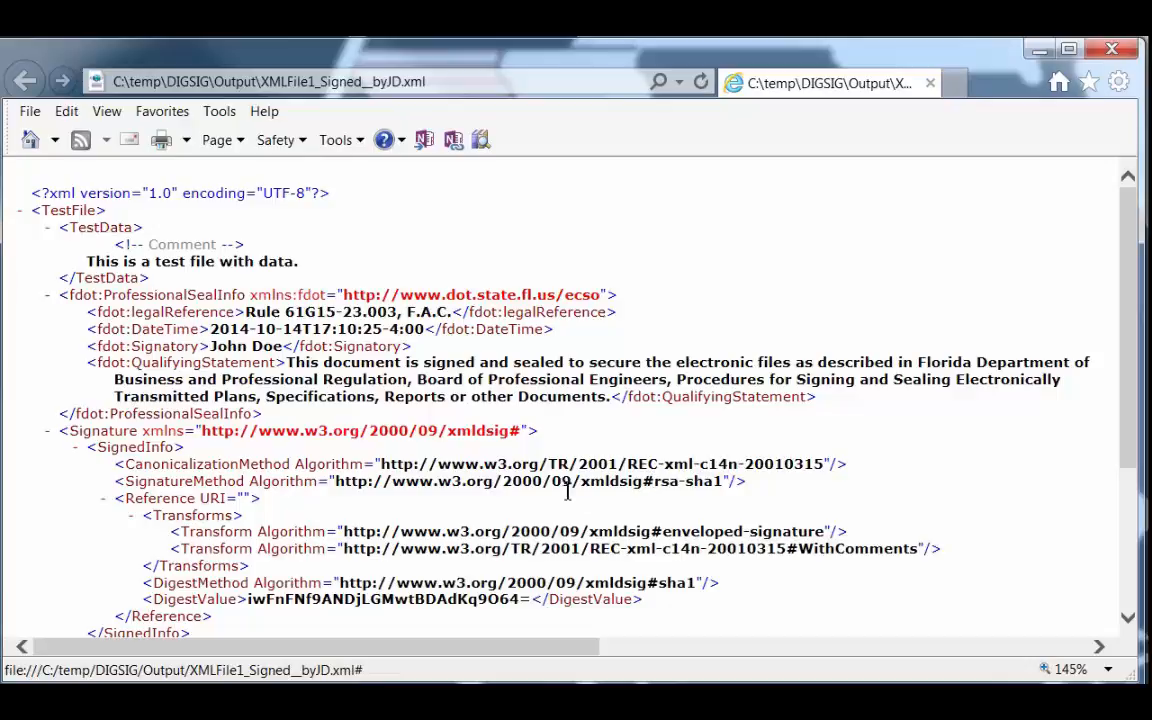
{"action": "scroll", "coordinate": [590, 595], "scroll_direction": "down", "scroll_amount": 3}
{"action": "scroll", "coordinate": [580, 345], "scroll_direction": "up", "scroll_amount": 3}
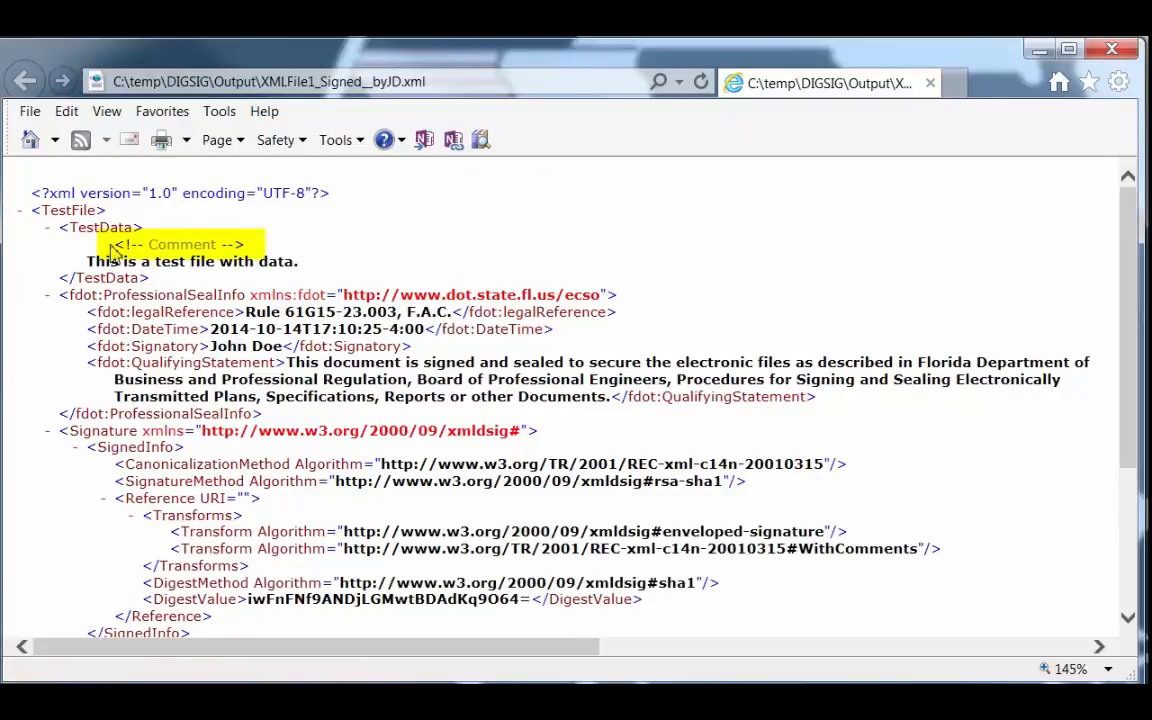
{"action": "left_click_drag", "start_coordinate": [115, 245], "coordinate": [244, 245]}
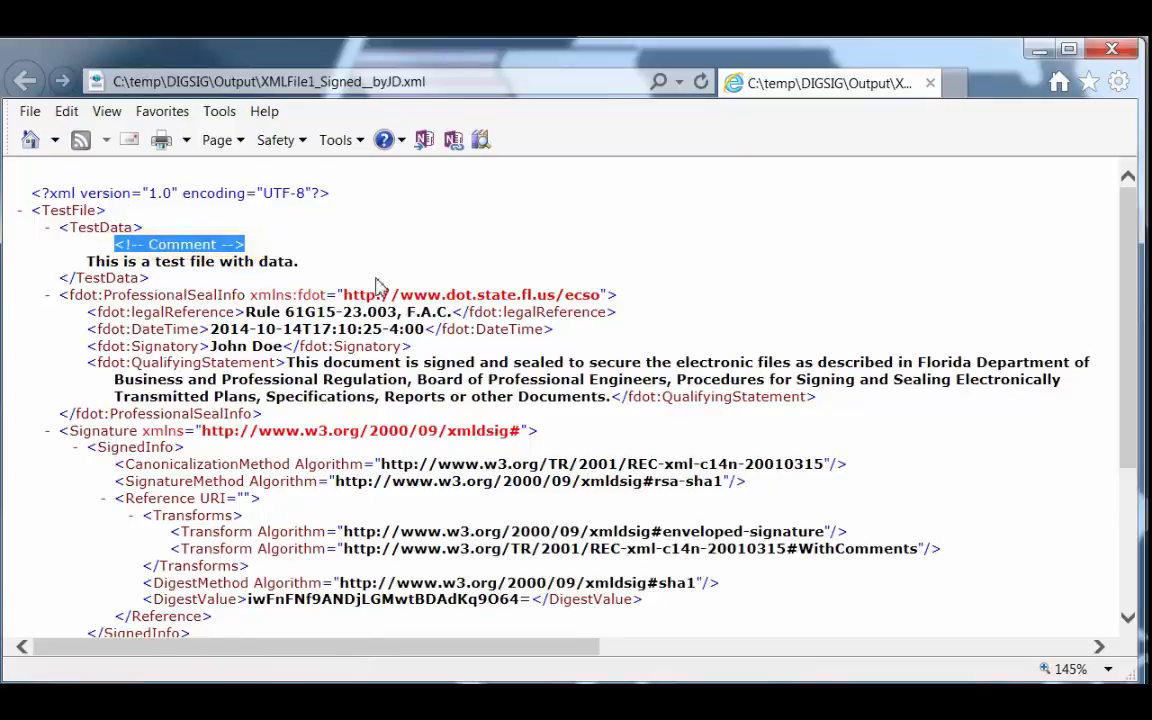
{"action": "left_click", "coordinate": [340, 260]}
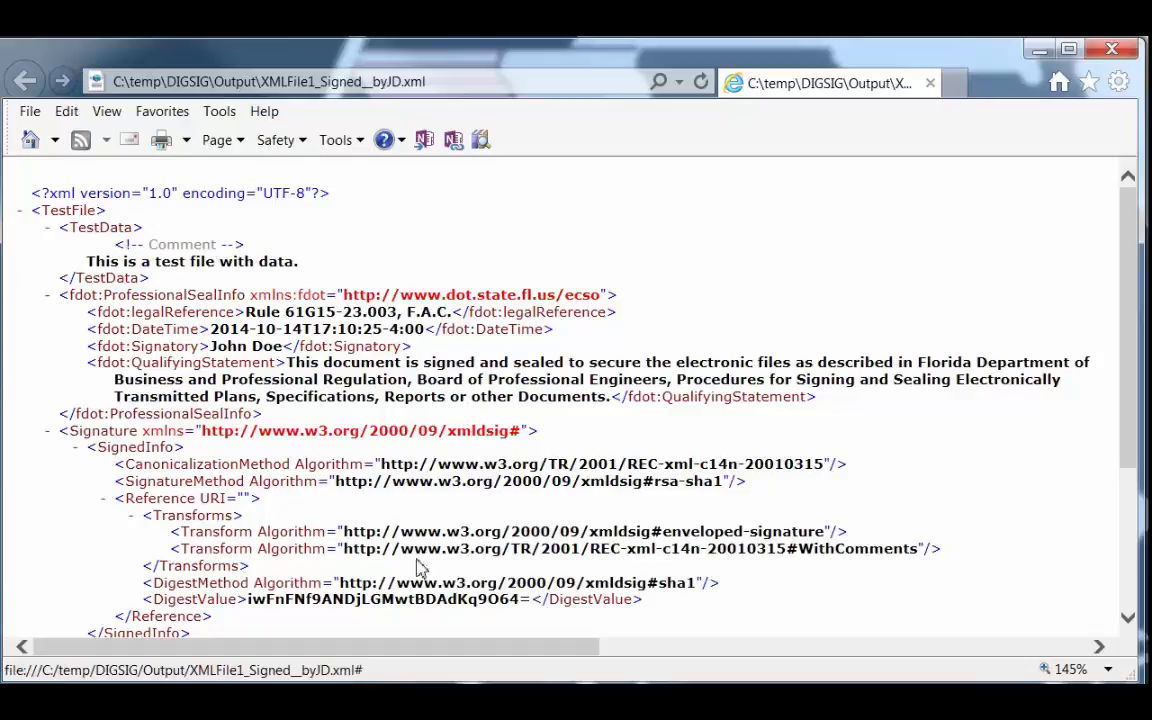
{"action": "scroll", "coordinate": [425, 570], "scroll_direction": "down", "scroll_amount": 3}
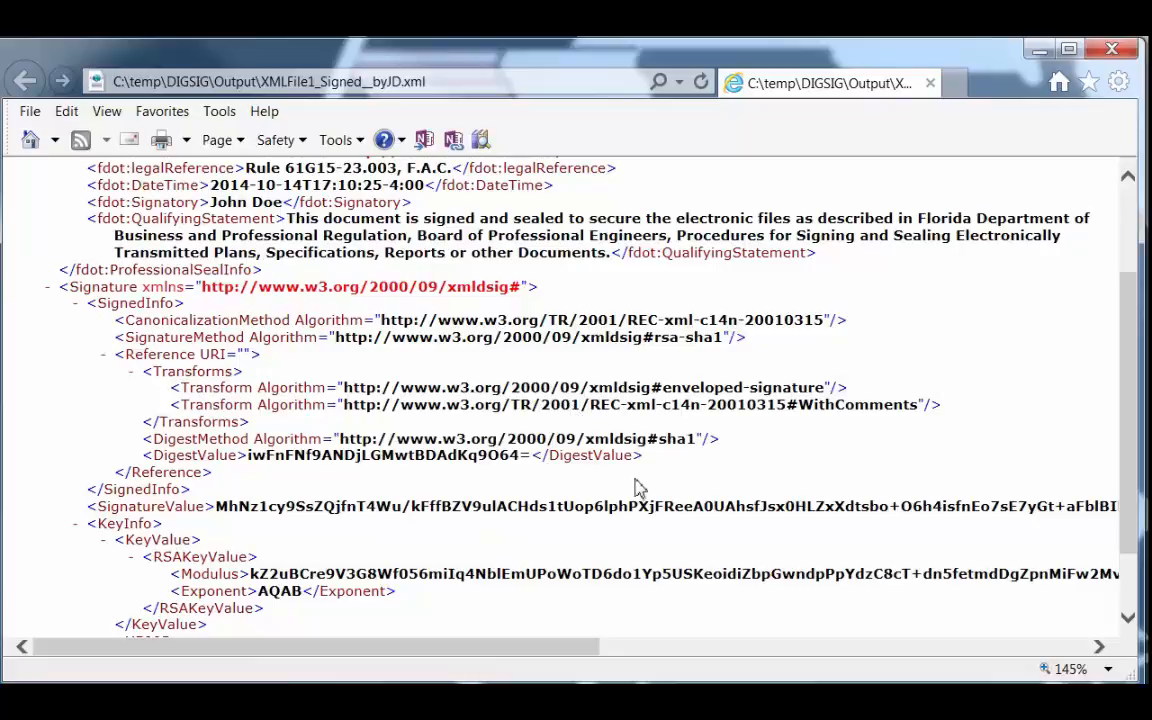
{"action": "scroll", "coordinate": [640, 487], "scroll_direction": "up", "scroll_amount": 3}
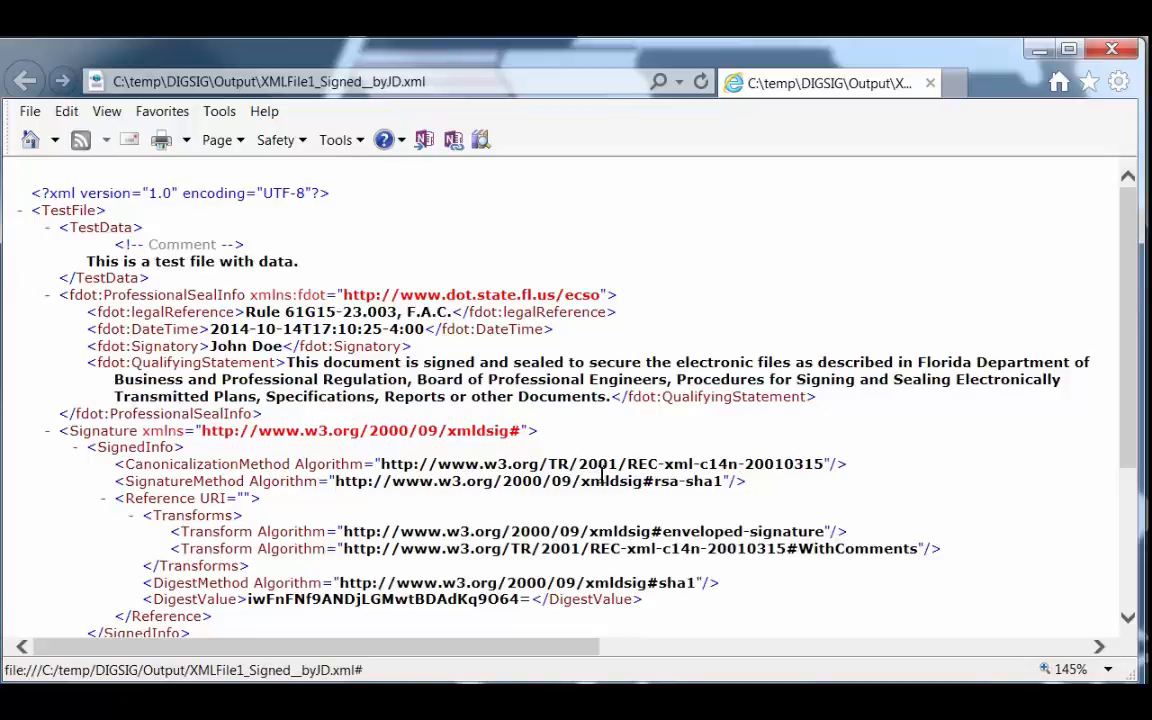
{"action": "scroll", "coordinate": [840, 576], "scroll_direction": "down", "scroll_amount": 3}
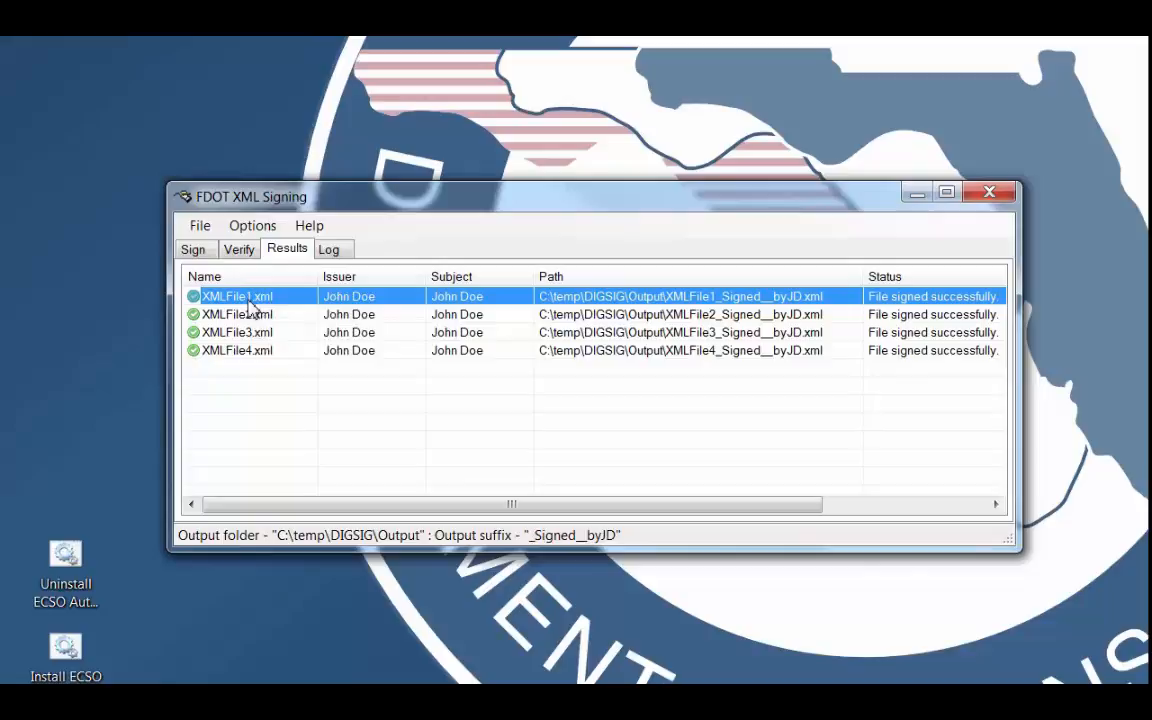
Open the signed output file of XMLFile1.xml from the results list, look through it down to X509Data, and close it.
{"action": "right_click", "coordinate": [251, 303]}
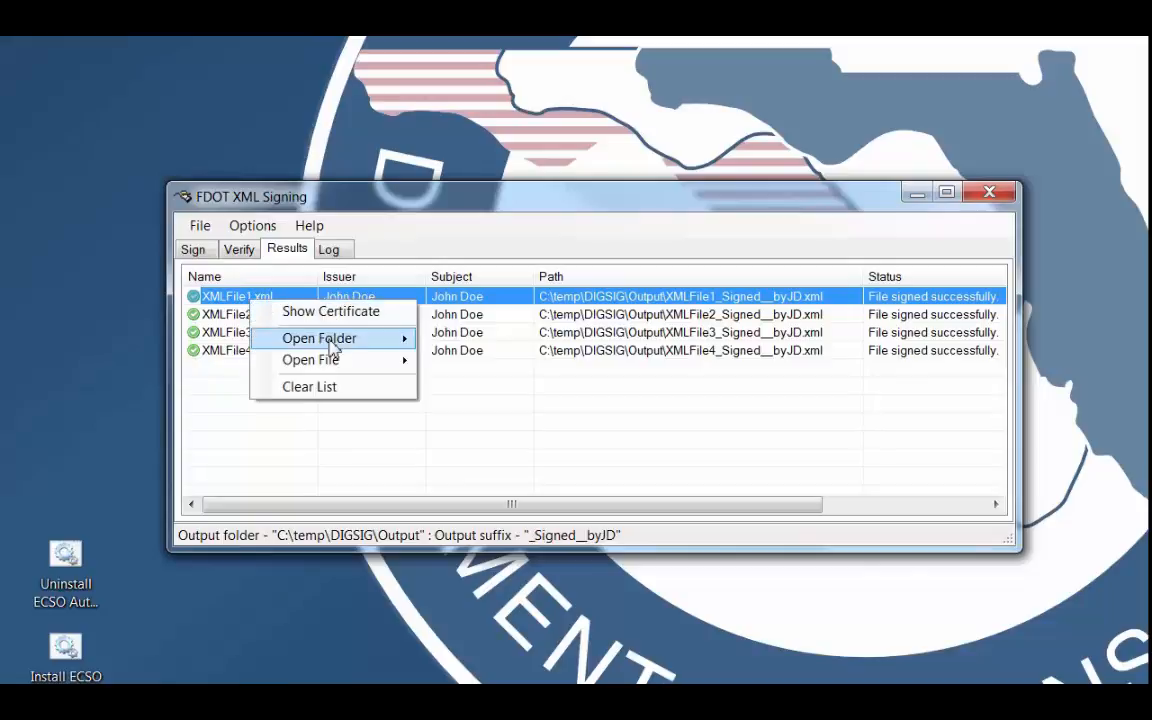
{"action": "mouse_move", "coordinate": [400, 340]}
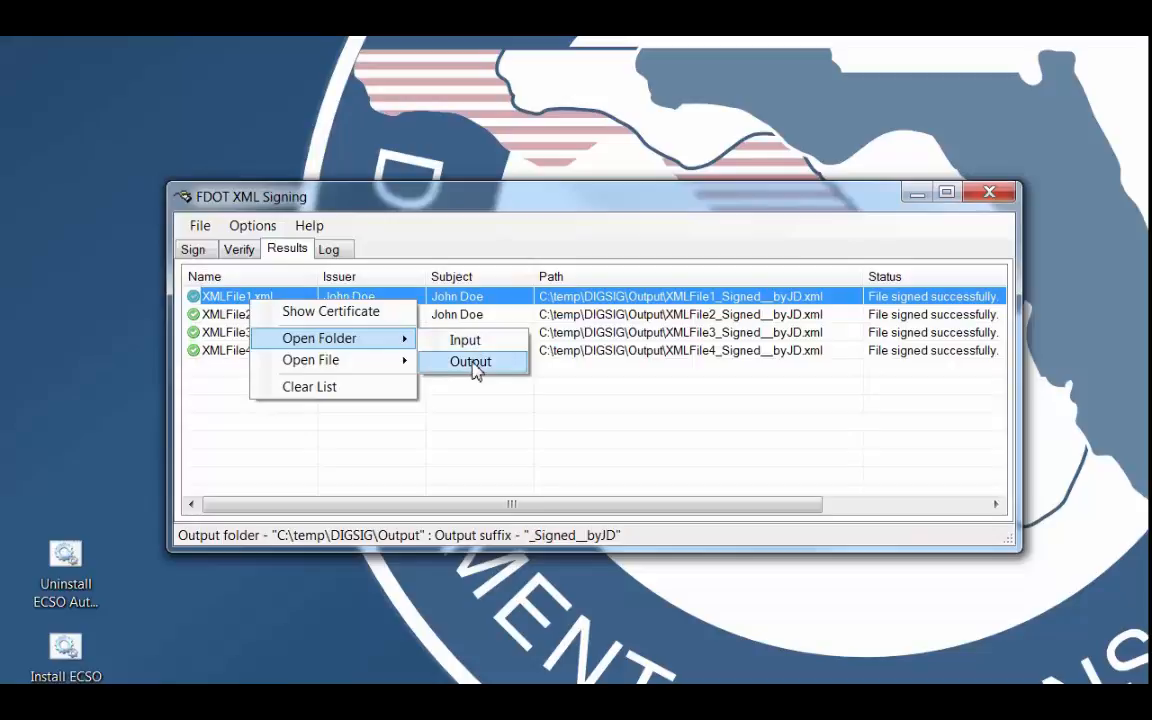
{"action": "mouse_move", "coordinate": [349, 366]}
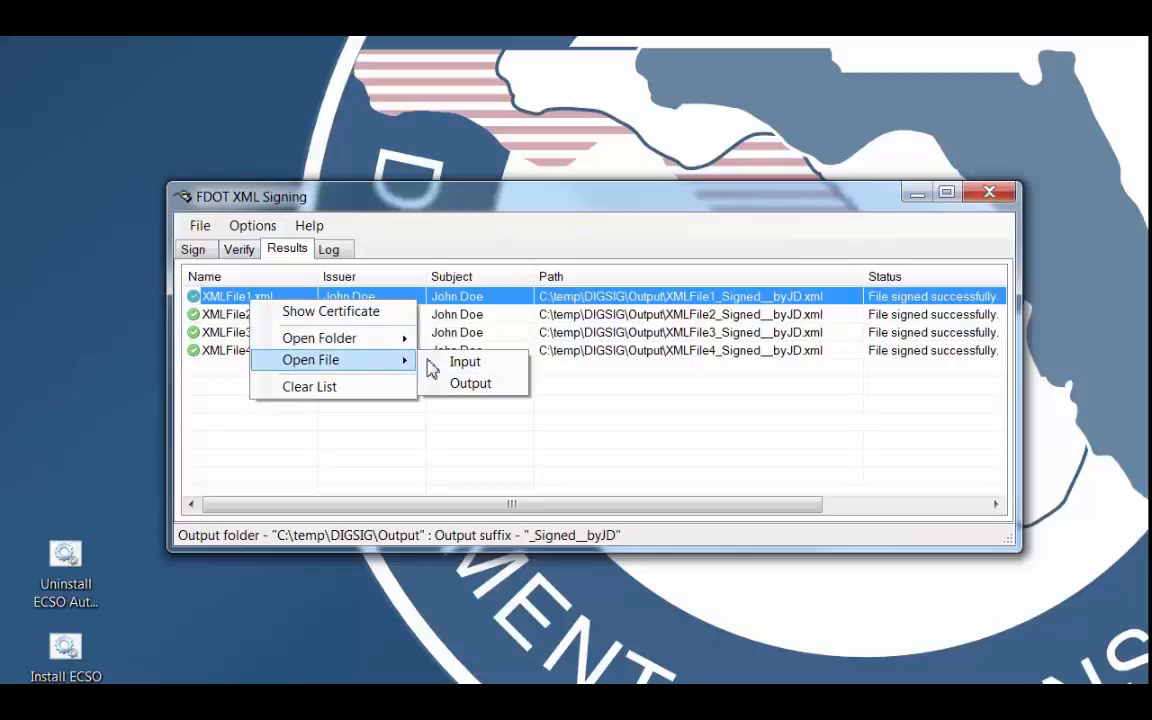
{"action": "left_click", "coordinate": [481, 391]}
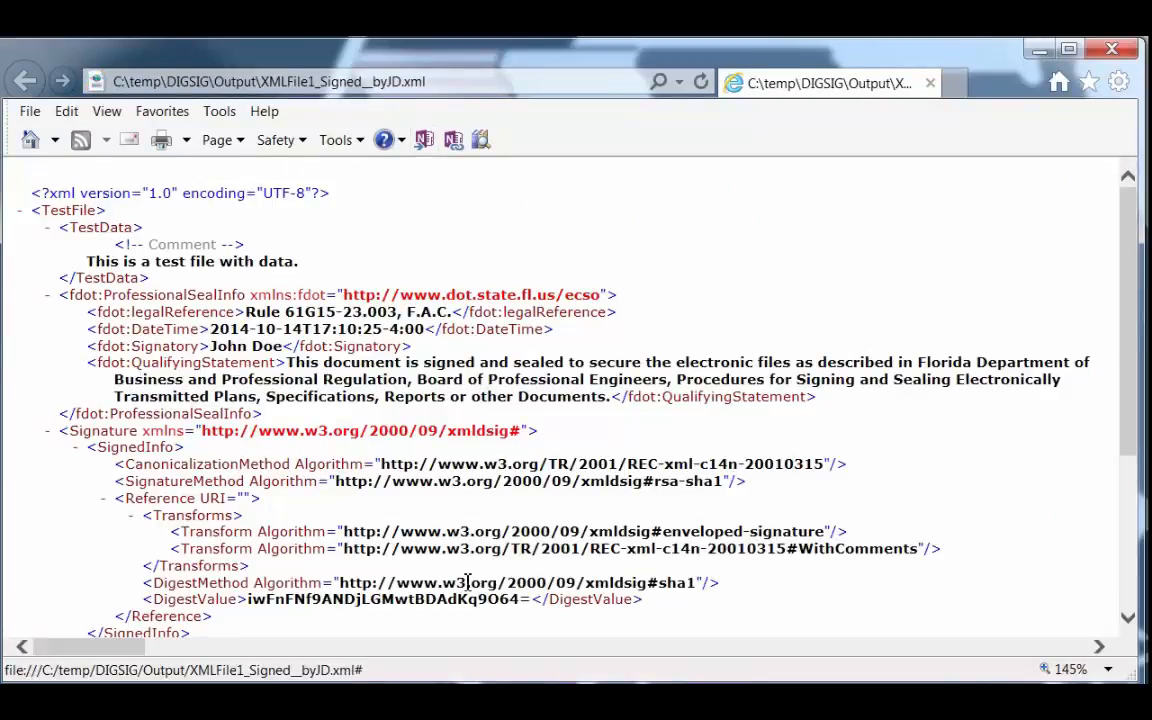
{"action": "scroll", "coordinate": [127, 397], "scroll_direction": "down", "scroll_amount": 3}
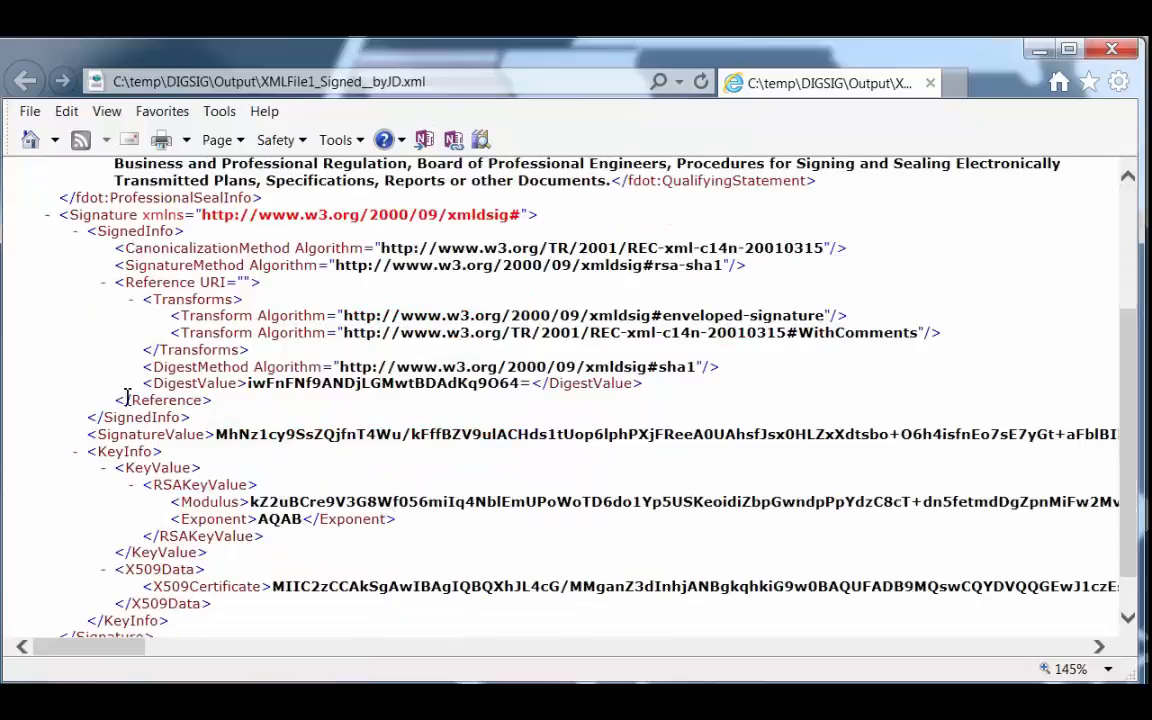
{"action": "scroll", "coordinate": [190, 495], "scroll_direction": "down", "scroll_amount": 1}
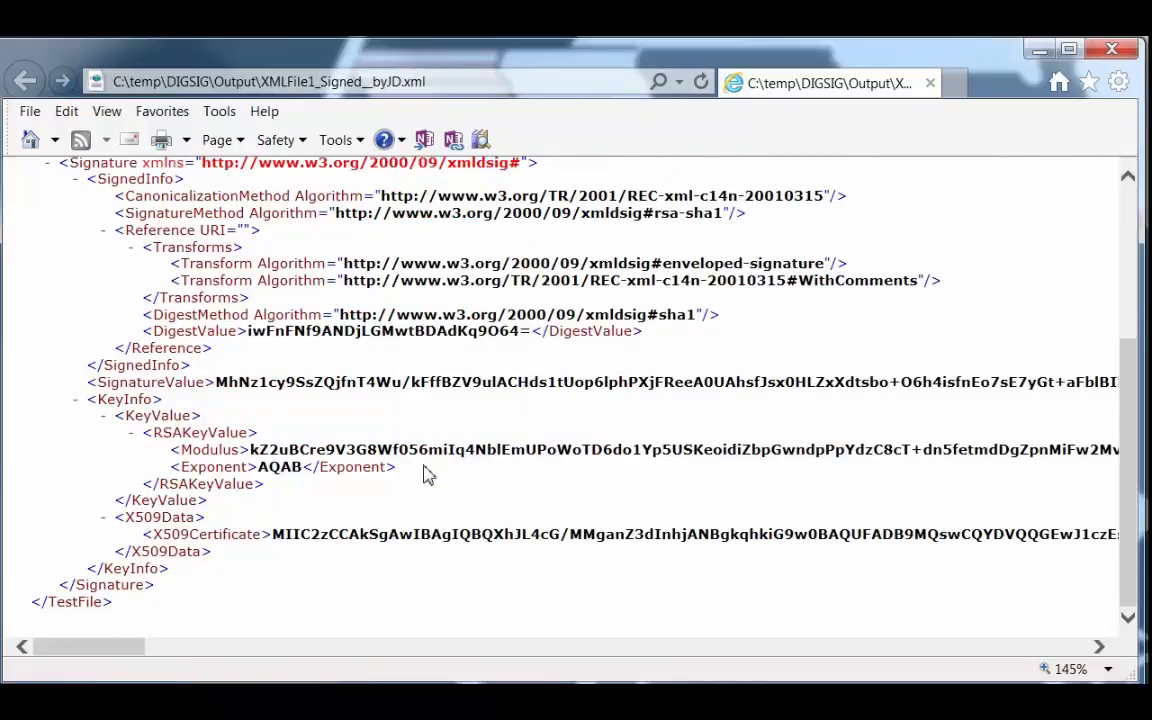
{"action": "scroll", "coordinate": [425, 474], "scroll_direction": "up", "scroll_amount": 4}
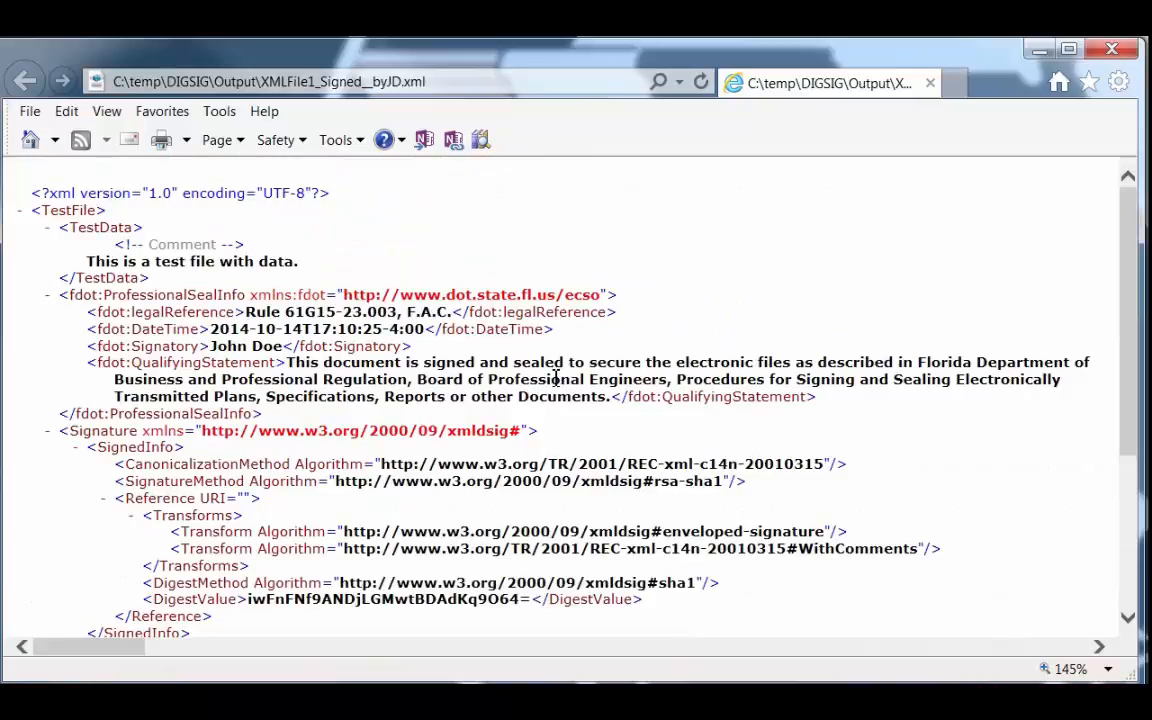
{"action": "scroll", "coordinate": [556, 380], "scroll_direction": "down", "scroll_amount": 3}
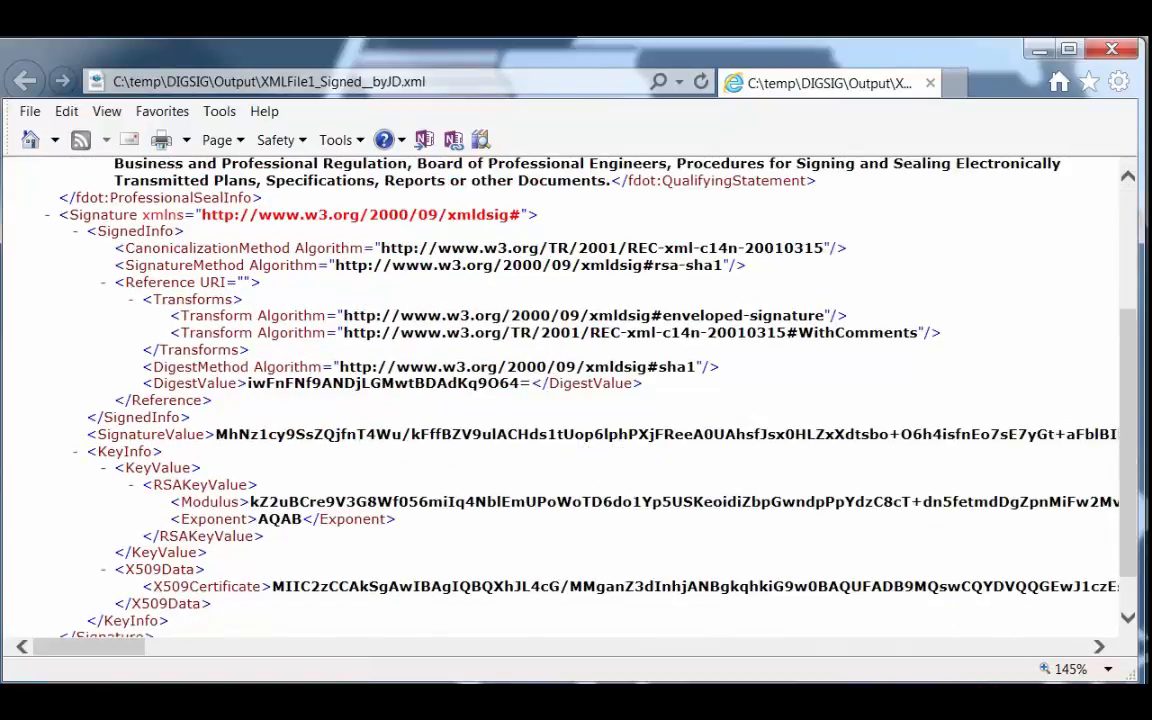
{"action": "left_click", "coordinate": [1111, 50]}
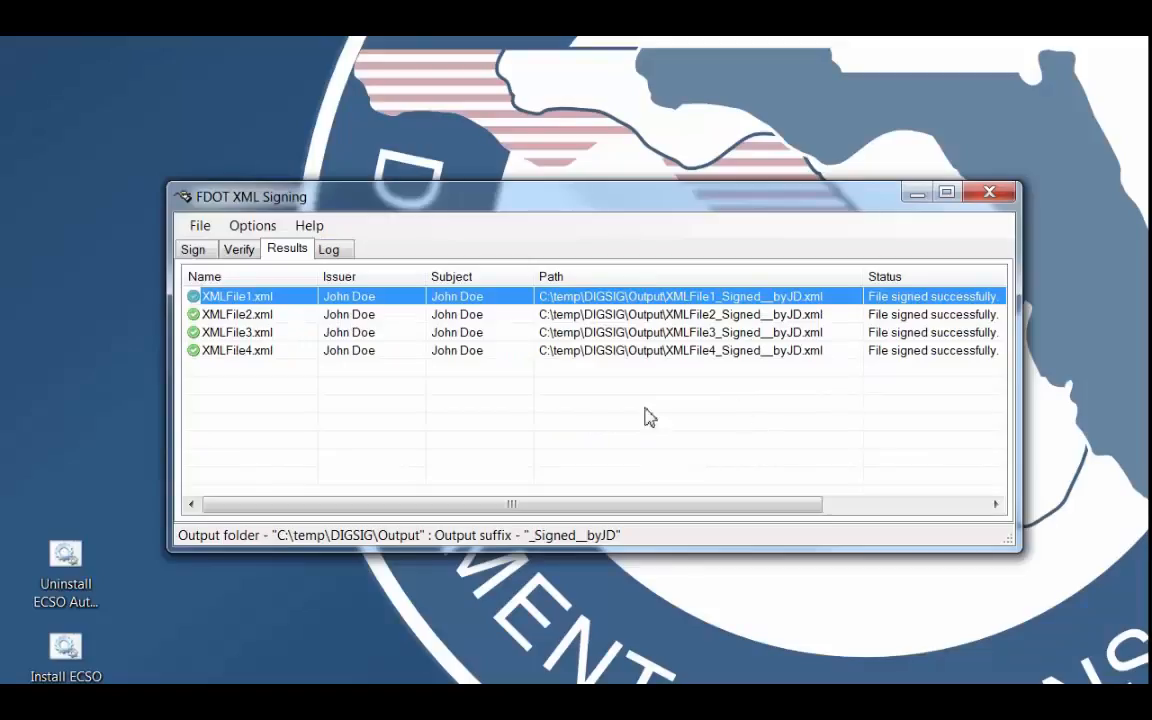
Clear the results list and apply the signature again to XMLFile1.xml through XMLFile4.xml from the Input folder.
{"action": "right_click", "coordinate": [268, 301]}
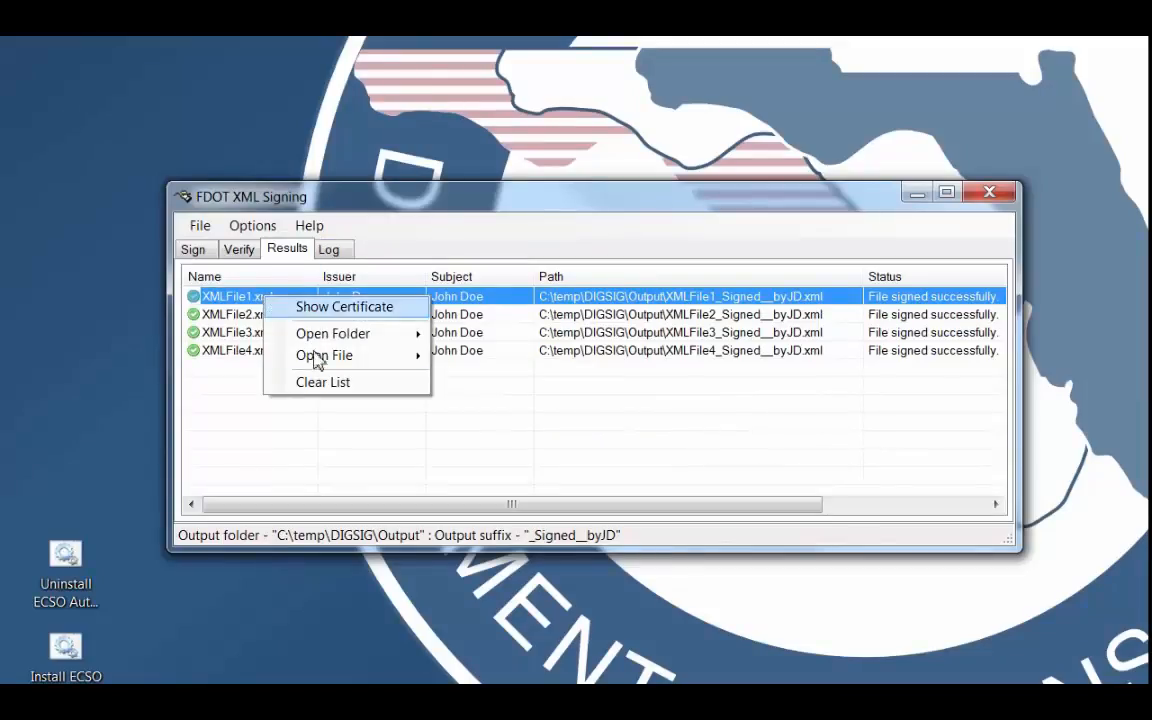
{"action": "left_click", "coordinate": [322, 384]}
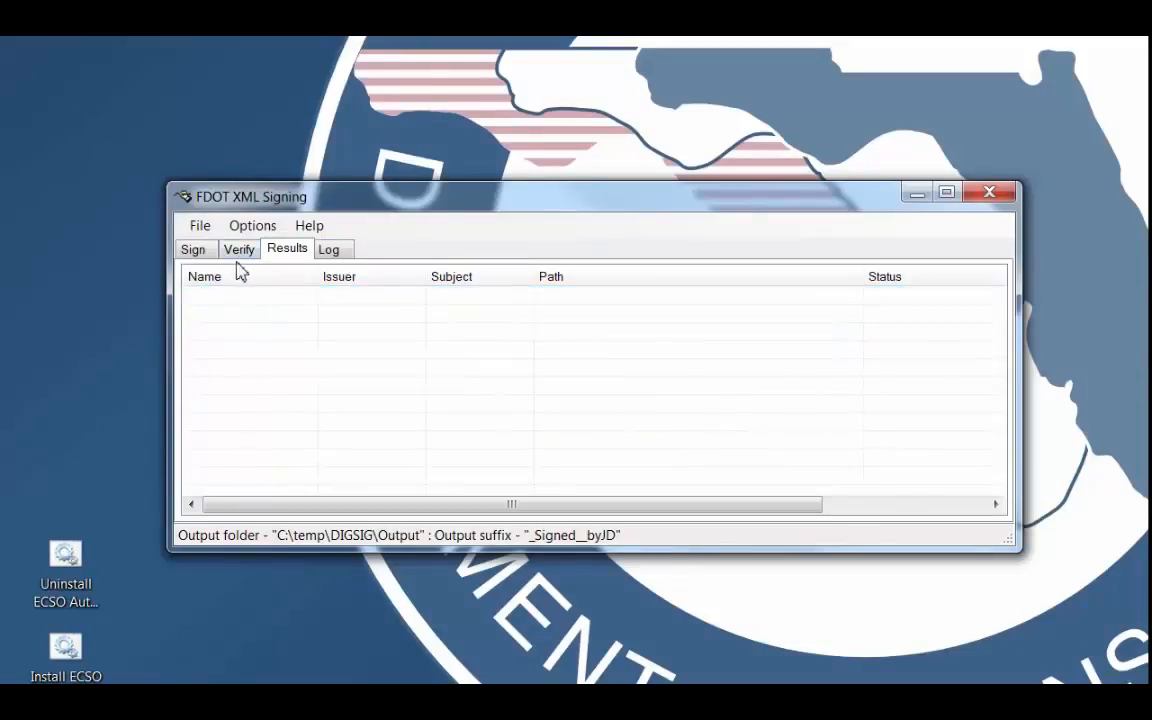
{"action": "left_click", "coordinate": [191, 249]}
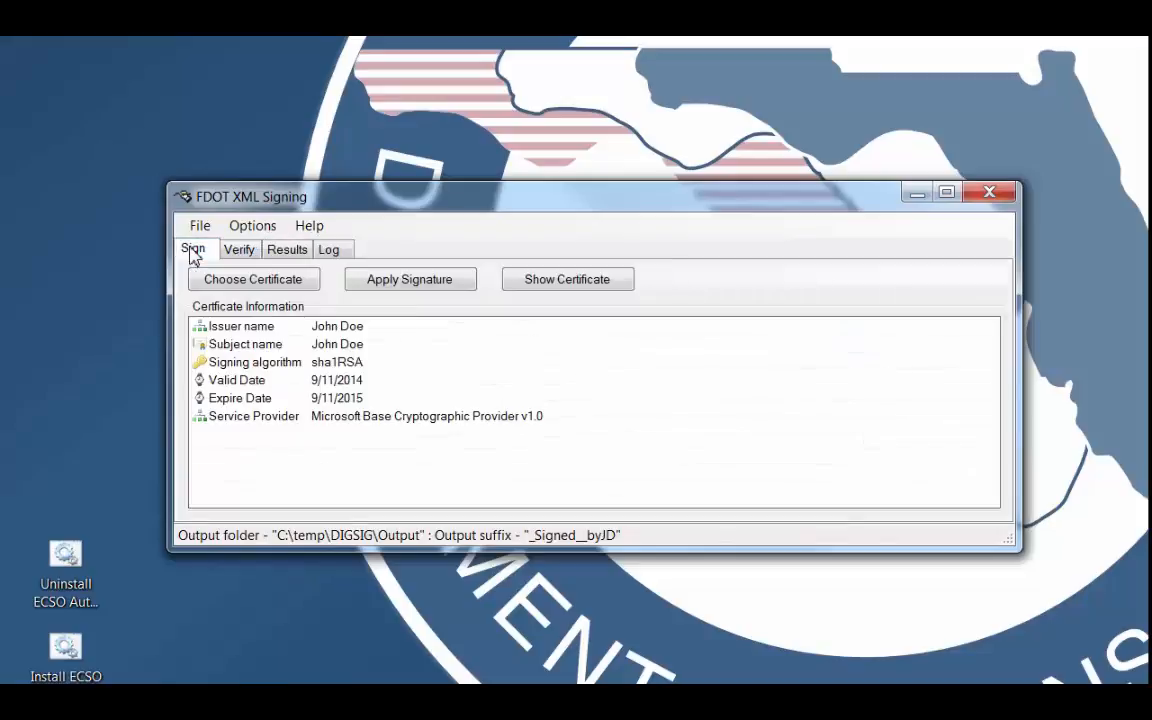
{"action": "left_click", "coordinate": [413, 288]}
{"action": "left_click", "coordinate": [548, 442]}
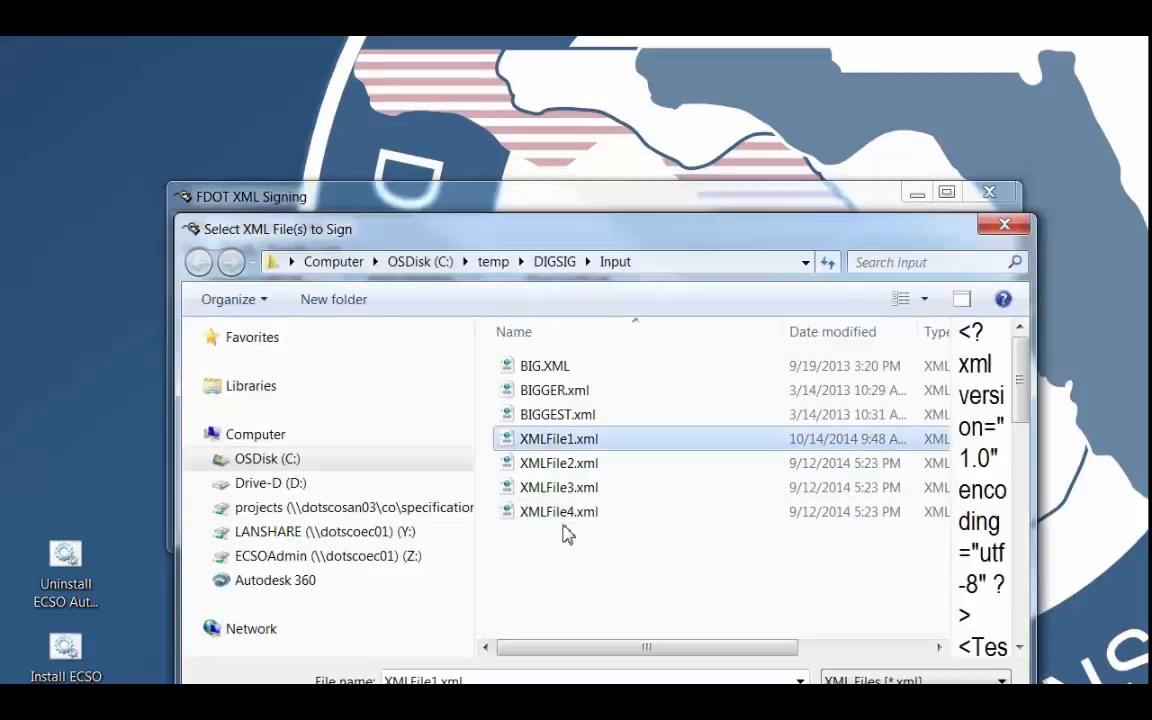
{"action": "left_click", "coordinate": [560, 512], "text": "shift"}
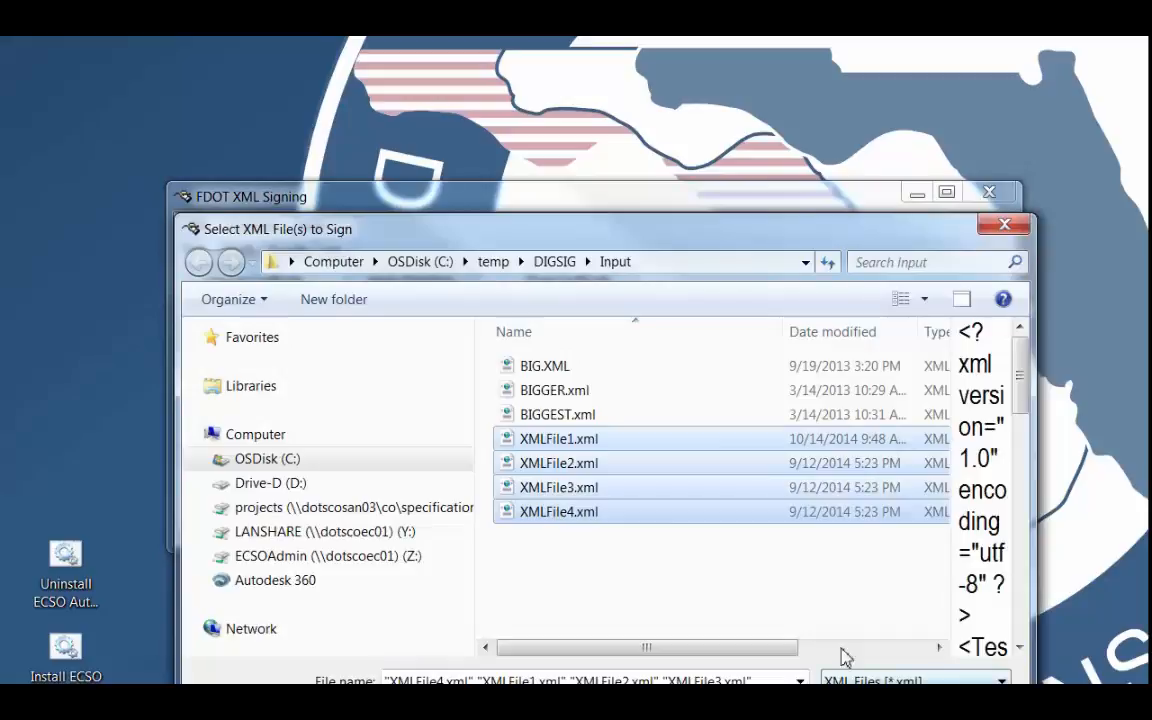
{"action": "left_click_drag", "start_coordinate": [557, 243], "coordinate": [515, 155]}
{"action": "left_click", "coordinate": [814, 628]}
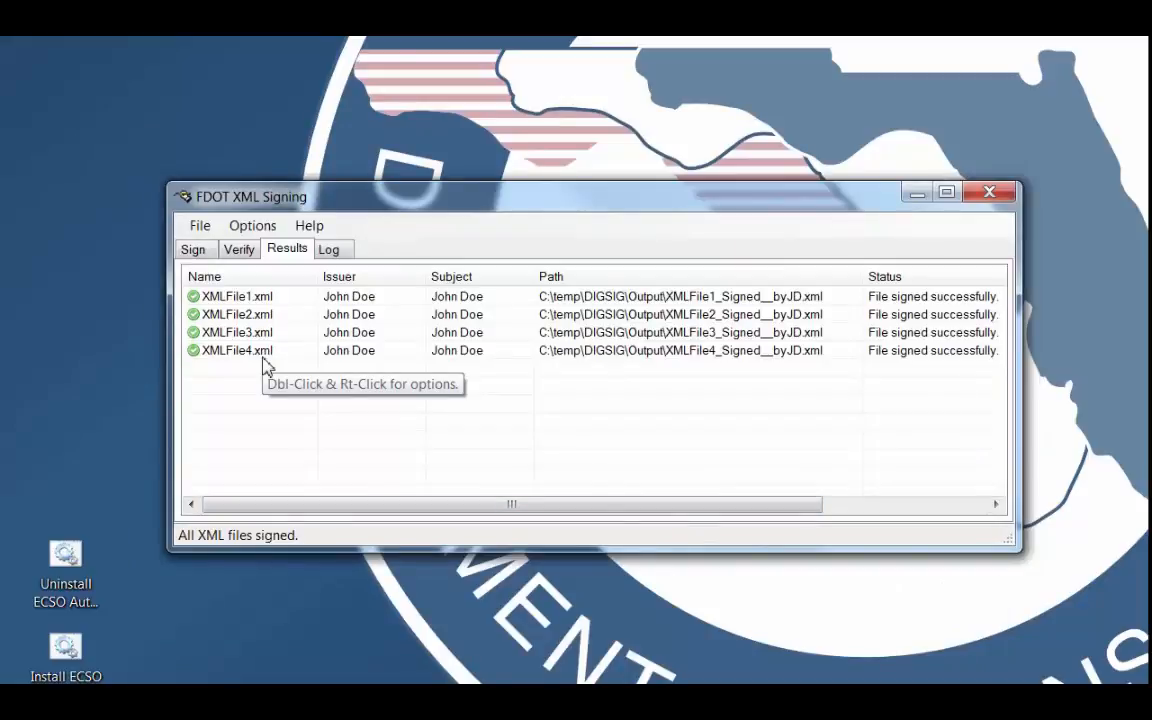
Review the signing log down to its last entries and open the FDOTXMLSigning.log file in Notepad.
{"action": "left_click", "coordinate": [329, 249]}
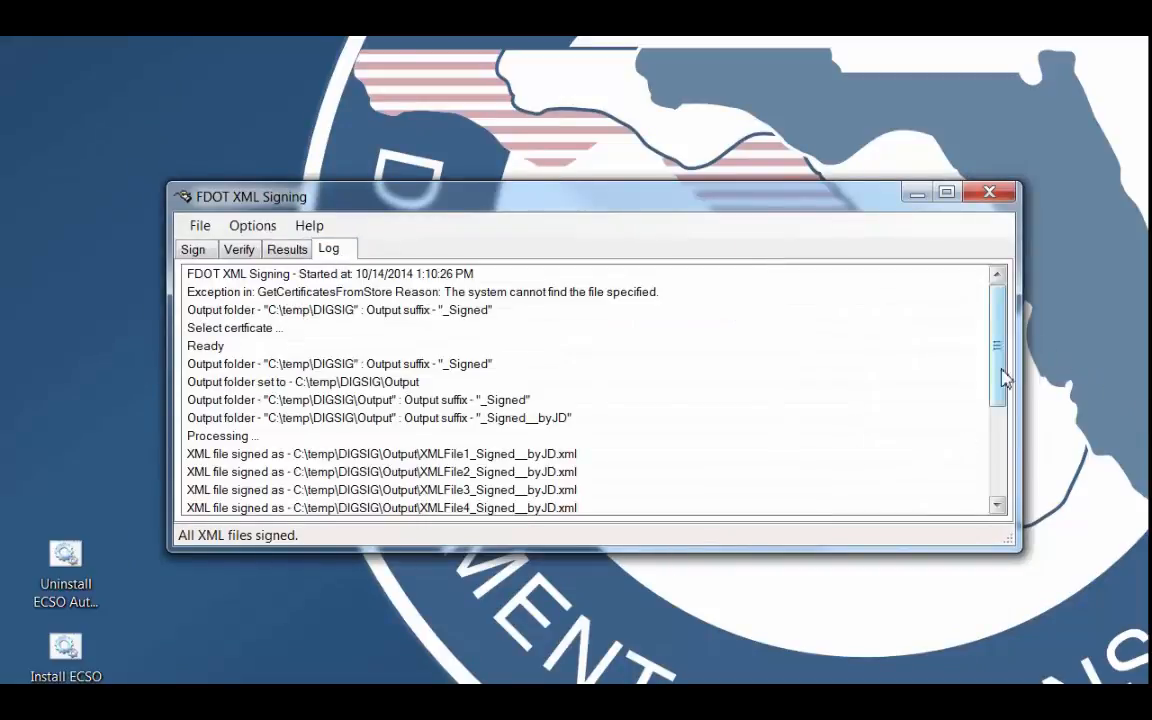
{"action": "left_click_drag", "start_coordinate": [999, 376], "coordinate": [1005, 505]}
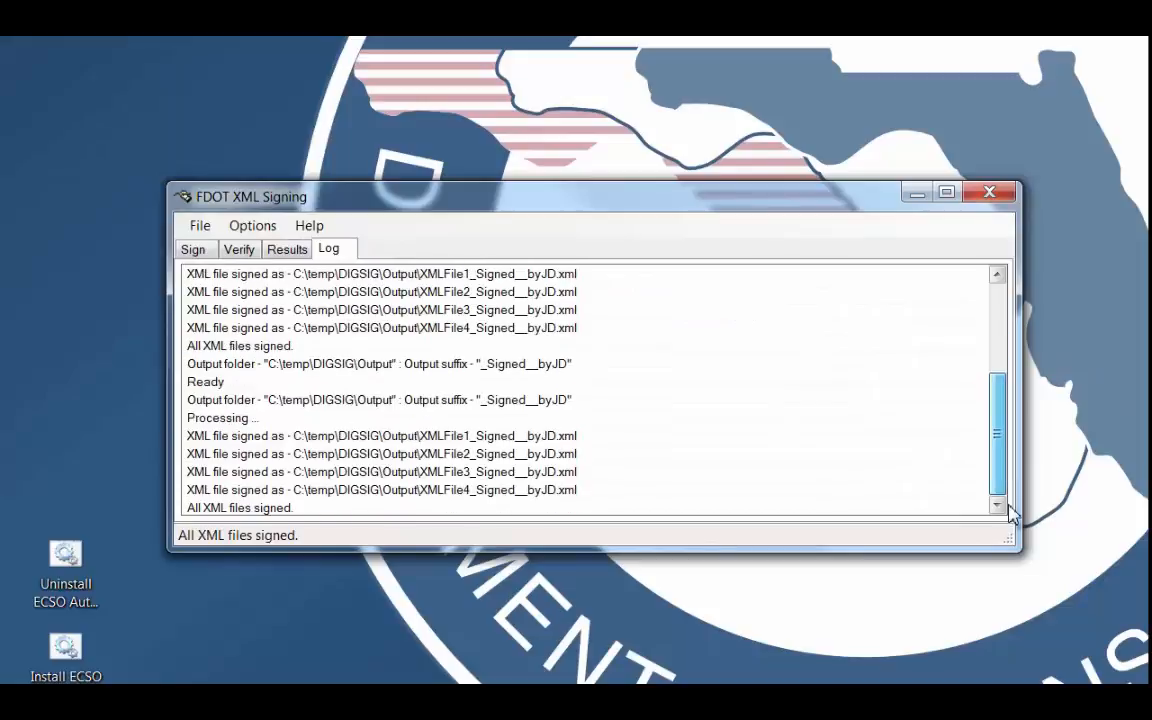
{"action": "left_click", "coordinate": [309, 225]}
{"action": "left_click", "coordinate": [365, 280]}
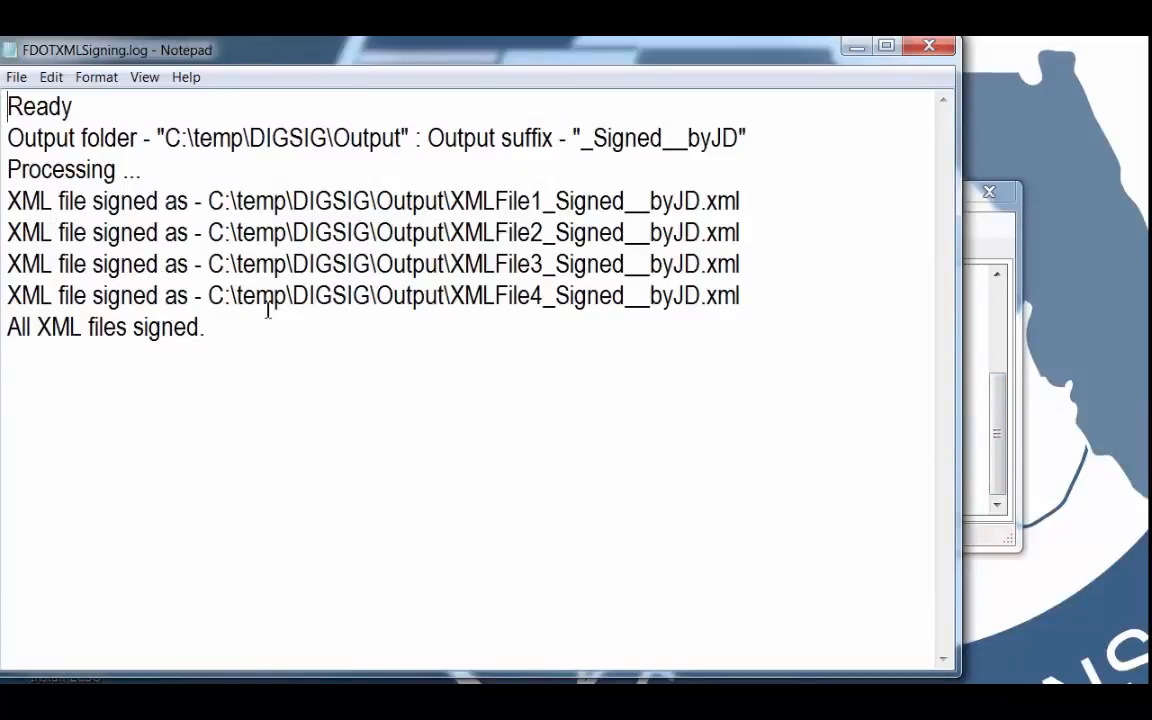
Delete all text from FDOTXMLSigning.log, save the emptied file and close it.
{"action": "left_click_drag", "start_coordinate": [246, 341], "coordinate": [10, 80]}
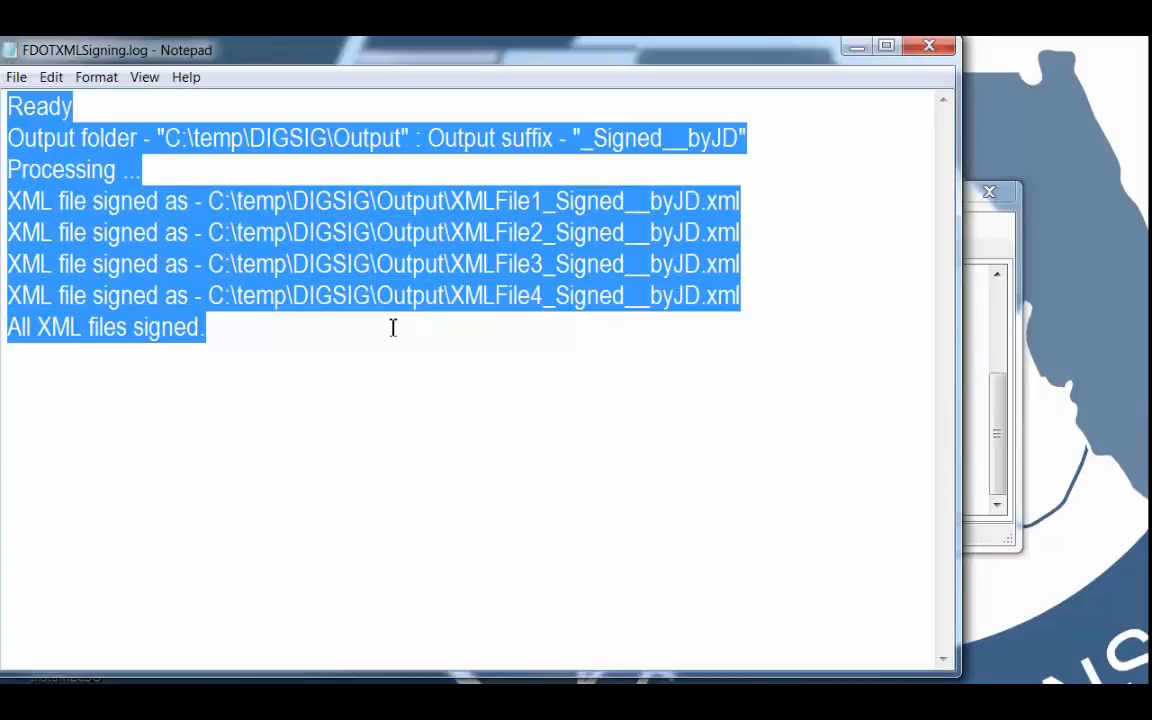
{"action": "key", "text": "Delete"}
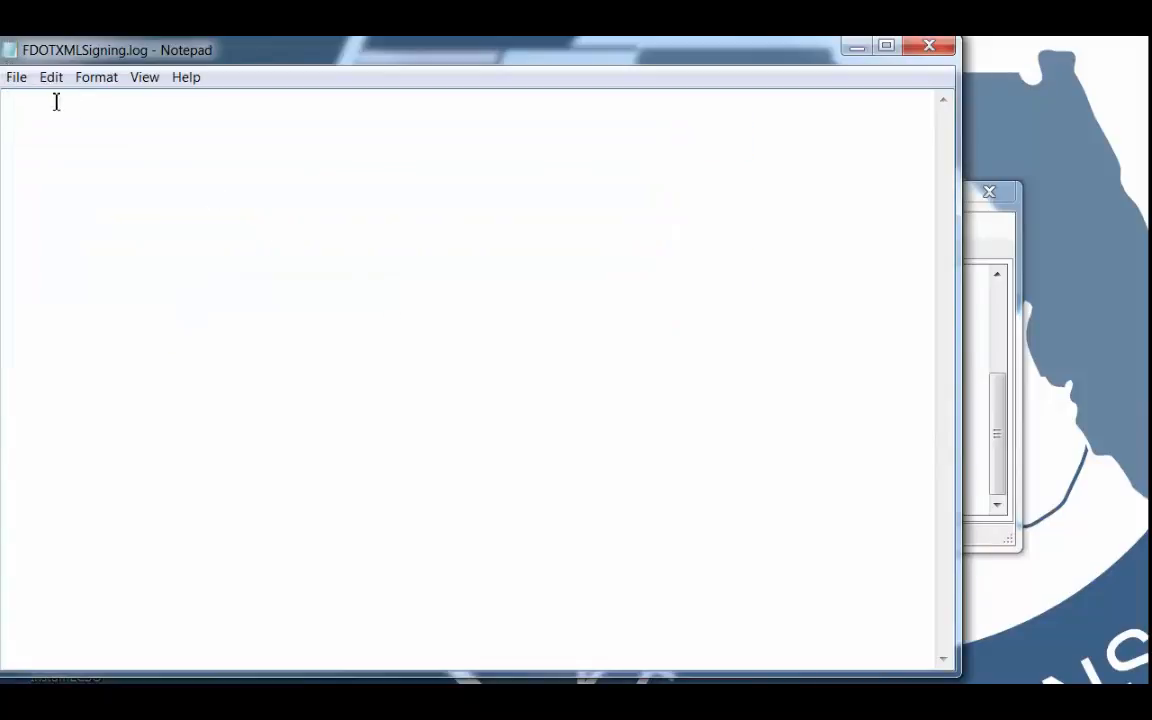
{"action": "left_click", "coordinate": [14, 82]}
{"action": "left_click", "coordinate": [58, 146]}
{"action": "left_click", "coordinate": [929, 47]}
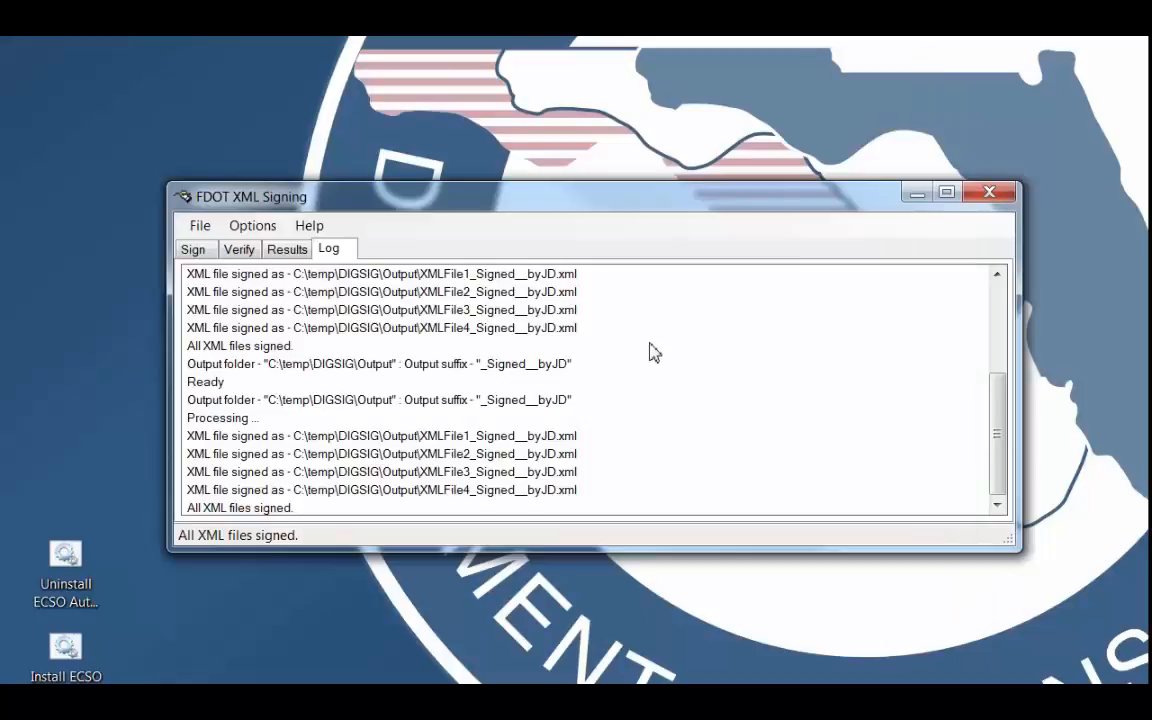
Return to the signing results and clear the list of signed files.
{"action": "left_click", "coordinate": [282, 250]}
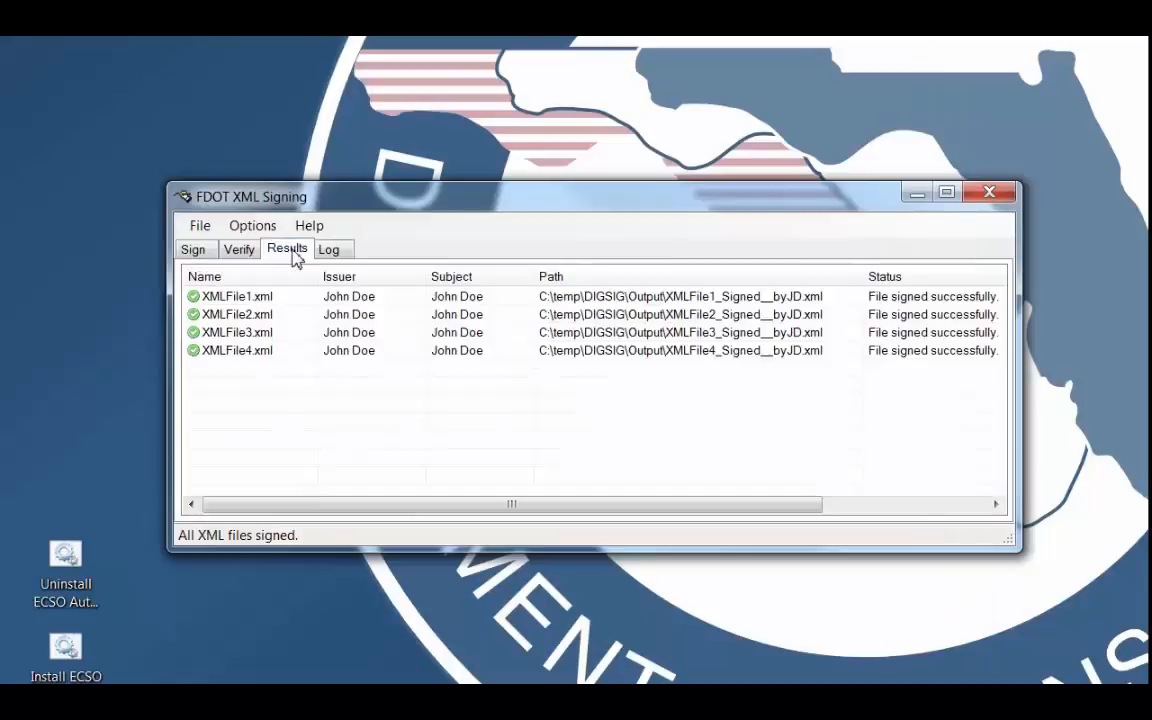
{"action": "right_click", "coordinate": [250, 297]}
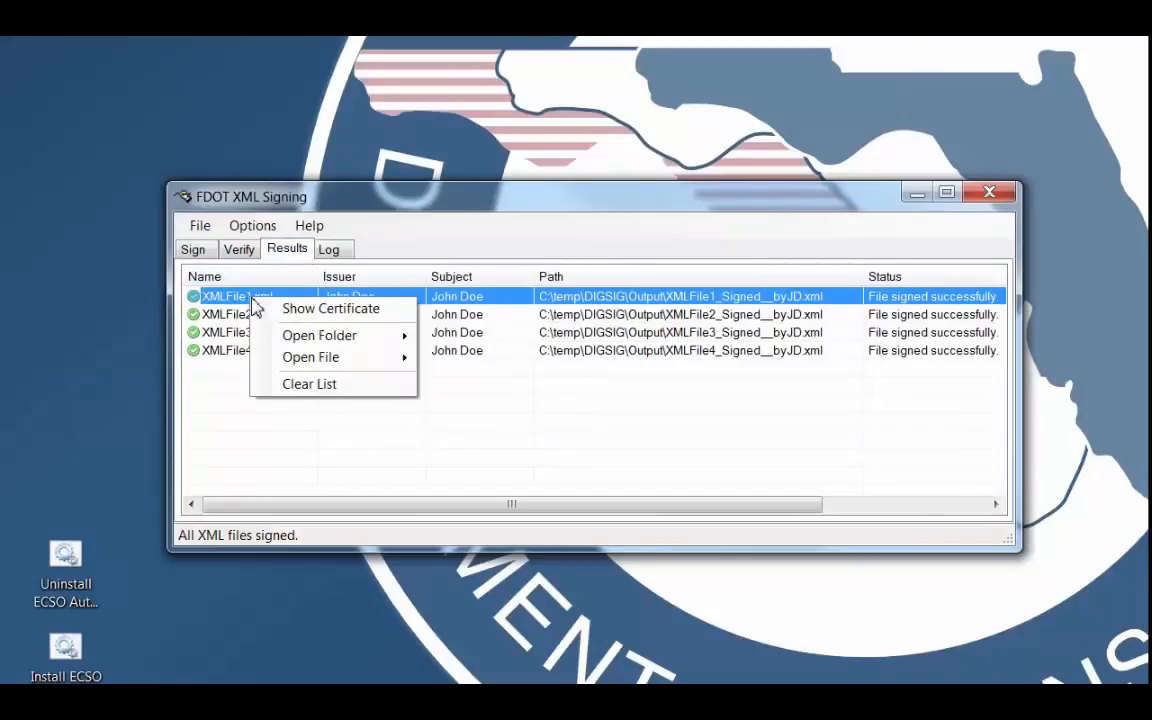
{"action": "left_click", "coordinate": [304, 390]}
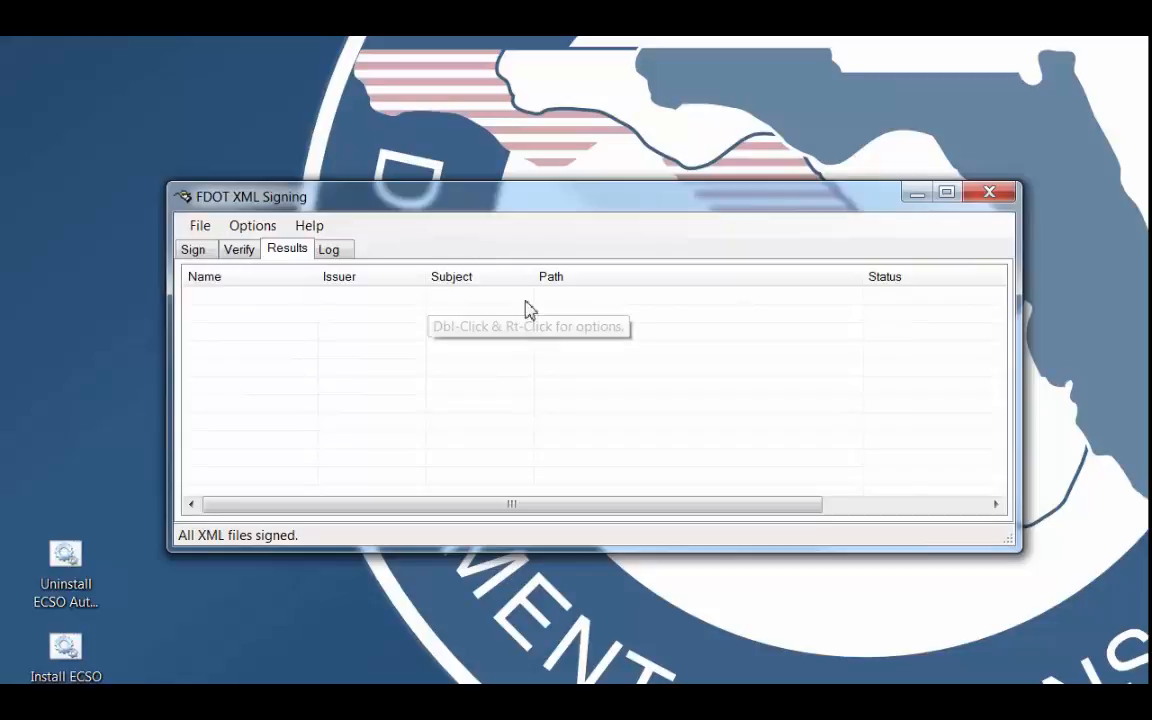
Verify the signatures of the four files XMLFile1_Signed__byJD.xml through XMLFile4_Signed__byJD.xml in the Output folder.
{"action": "left_click", "coordinate": [239, 251]}
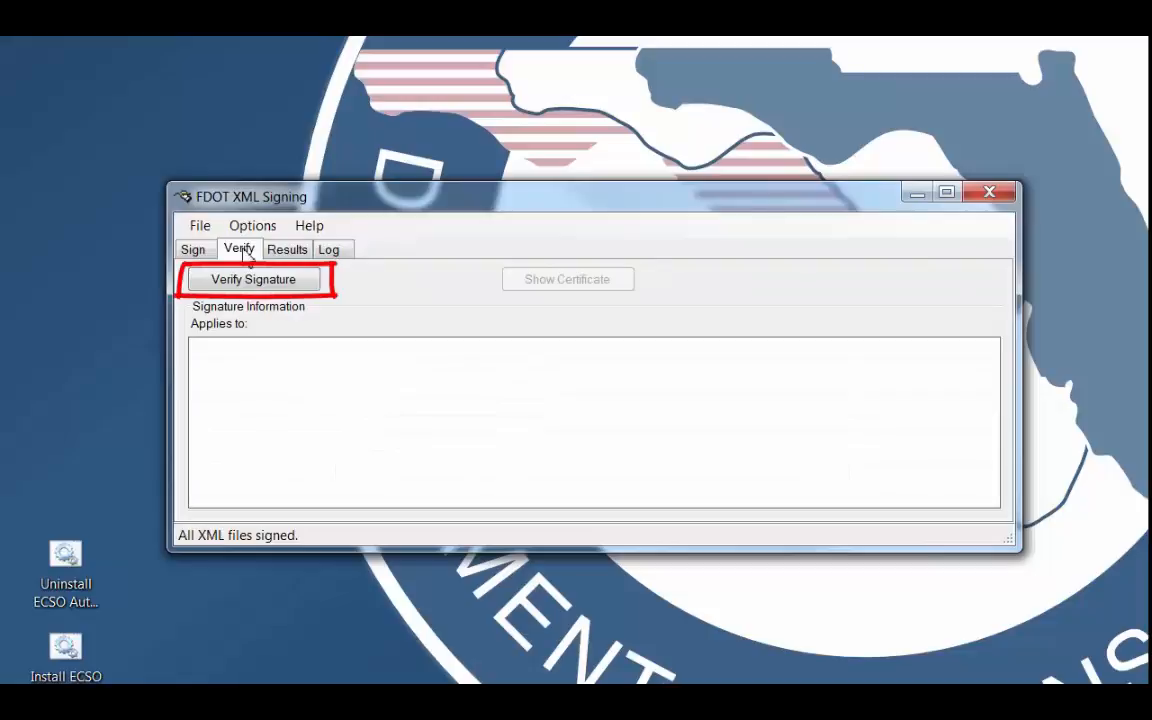
{"action": "left_click", "coordinate": [262, 279]}
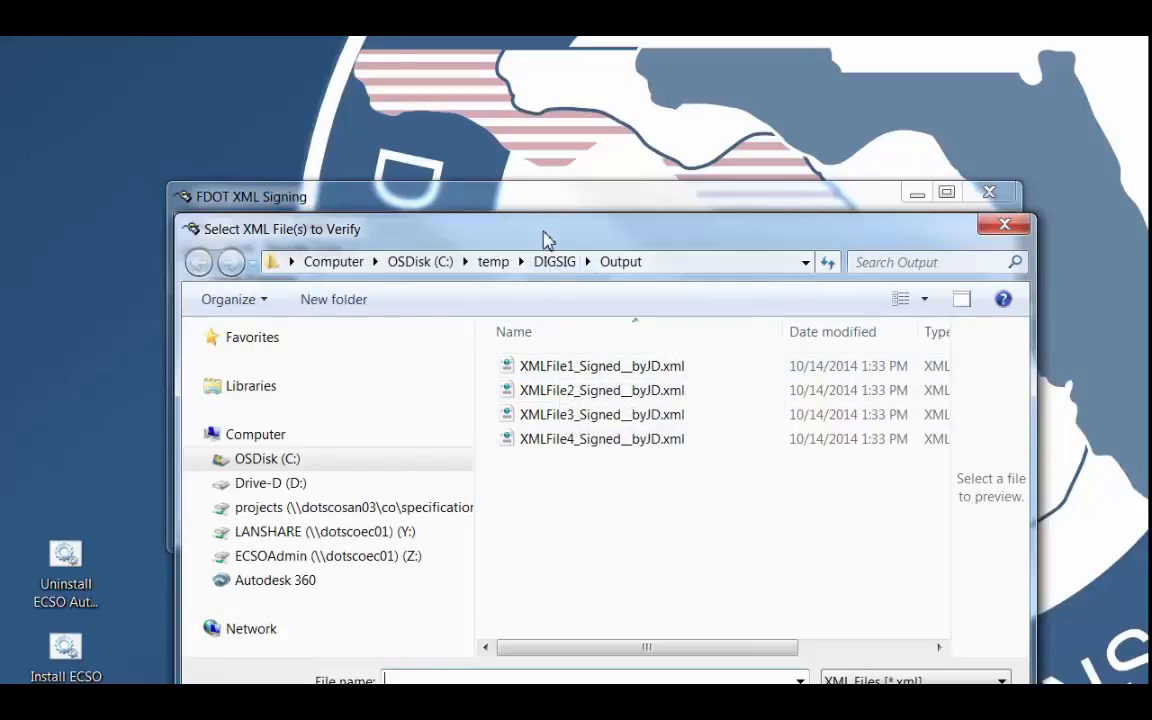
{"action": "left_click_drag", "start_coordinate": [544, 222], "coordinate": [513, 114]}
{"action": "left_click", "coordinate": [555, 260]}
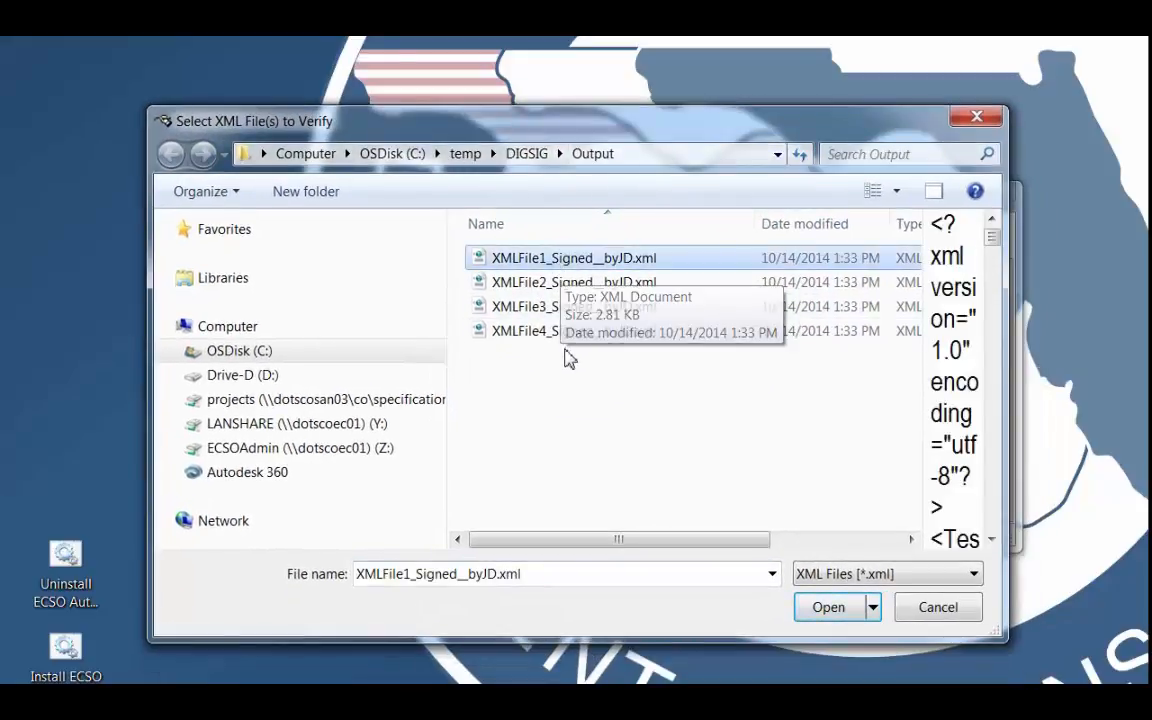
{"action": "left_click", "coordinate": [540, 340], "text": "shift"}
{"action": "left_click", "coordinate": [830, 612]}
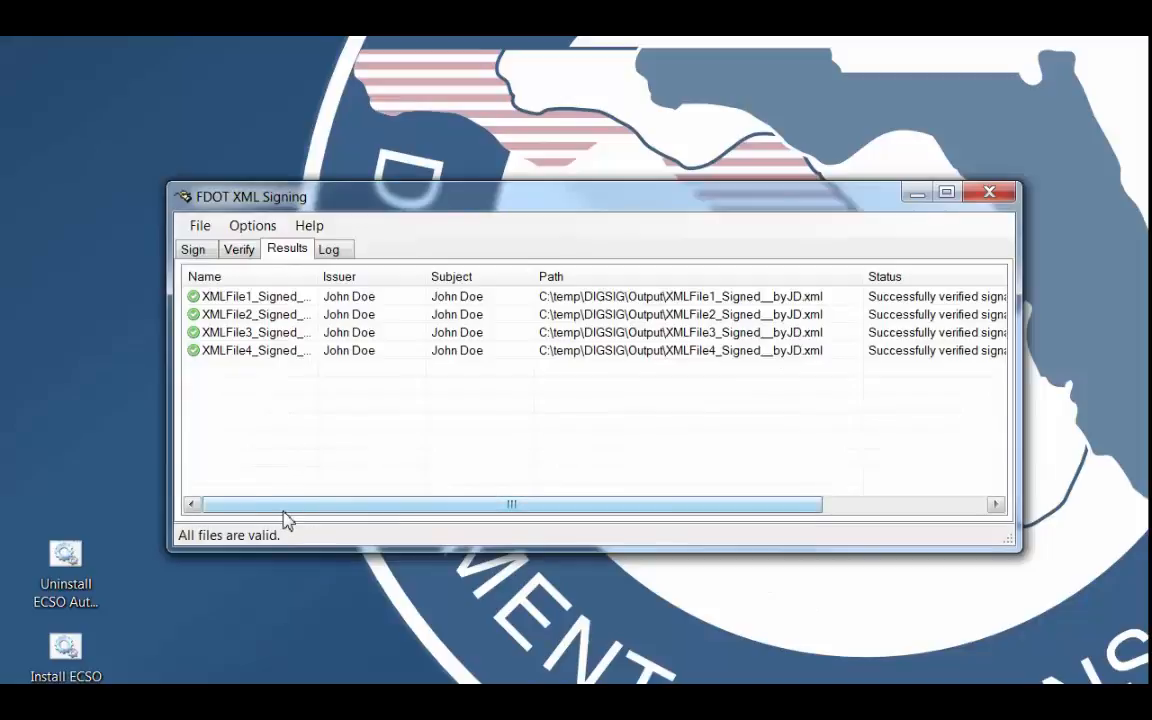
Review the verification statuses, view XMLFile1_Signed__byJD.xml from its result entry, and close the viewer.
{"action": "left_click_drag", "start_coordinate": [284, 516], "coordinate": [506, 550]}
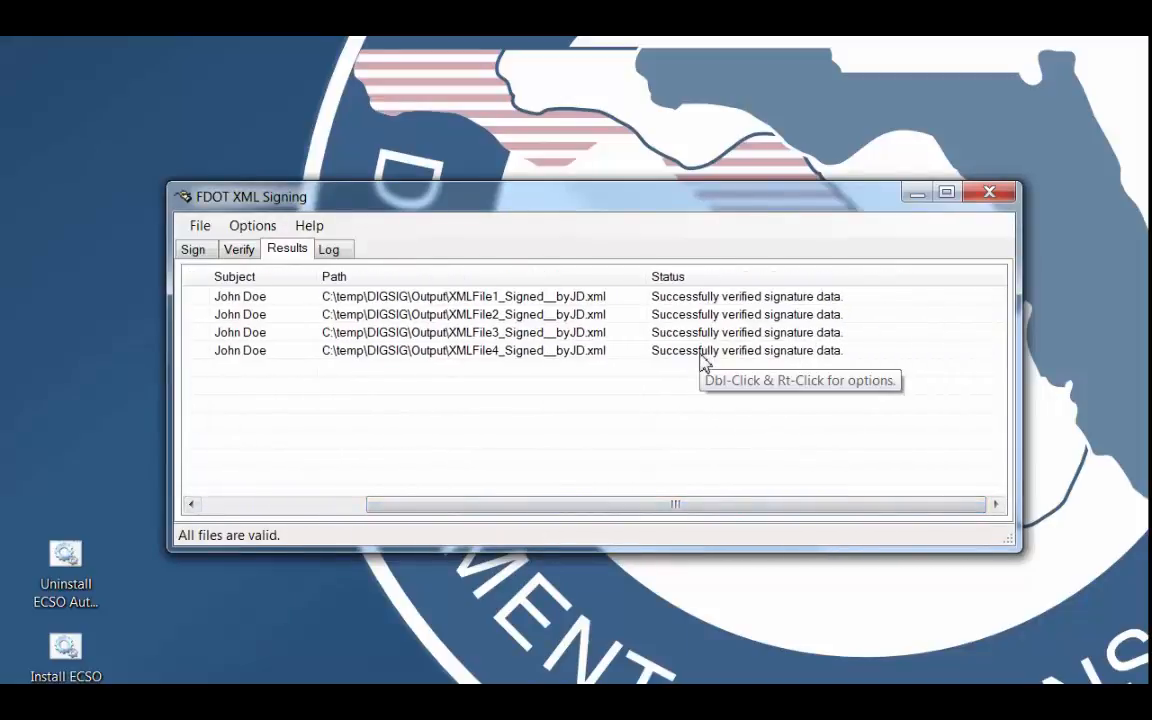
{"action": "left_click_drag", "start_coordinate": [610, 508], "coordinate": [419, 492]}
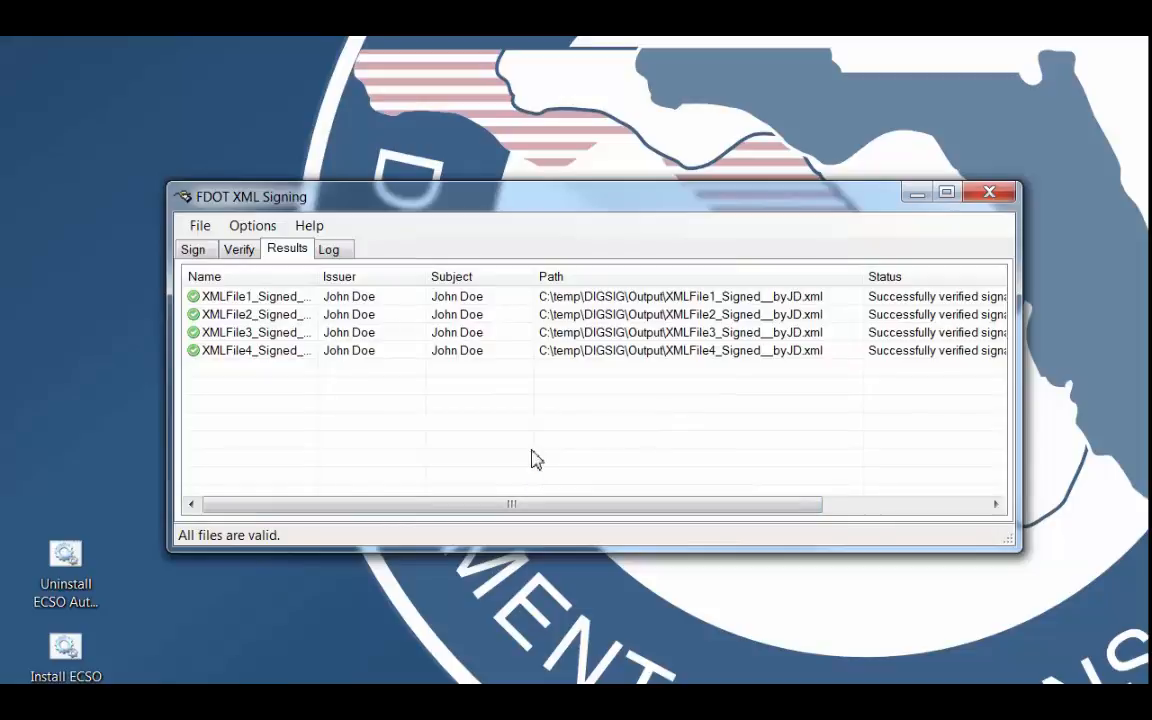
{"action": "right_click", "coordinate": [267, 300]}
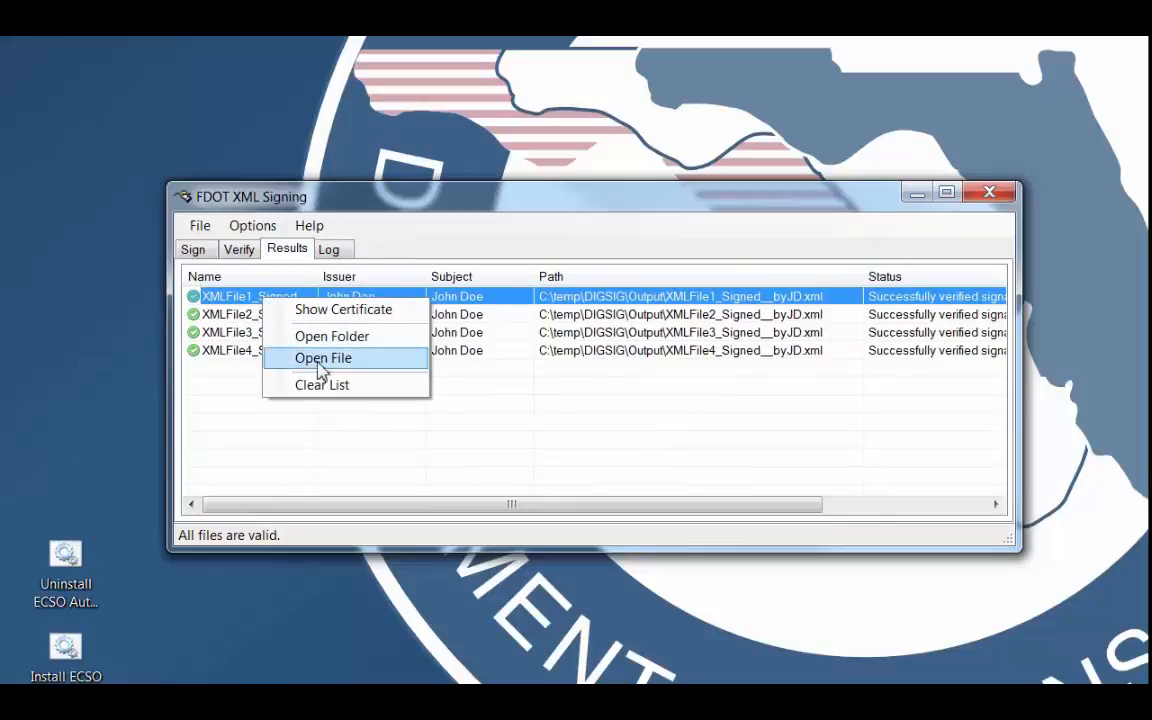
{"action": "left_click", "coordinate": [323, 370]}
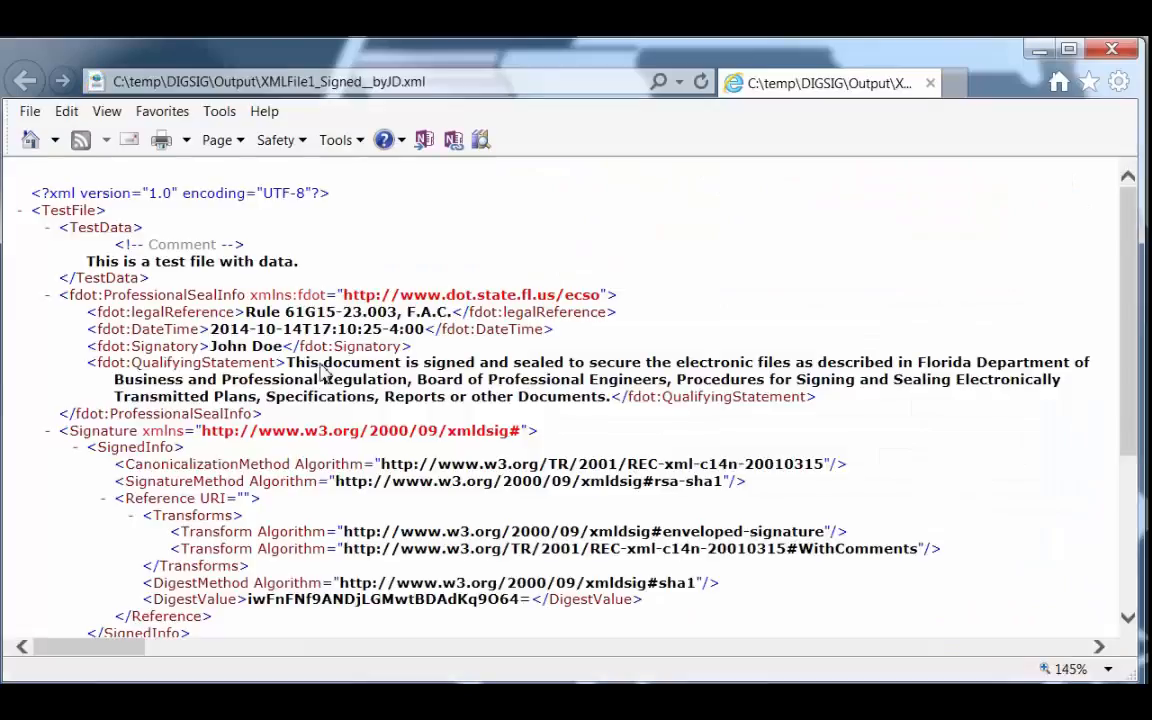
{"action": "left_click", "coordinate": [1114, 51]}
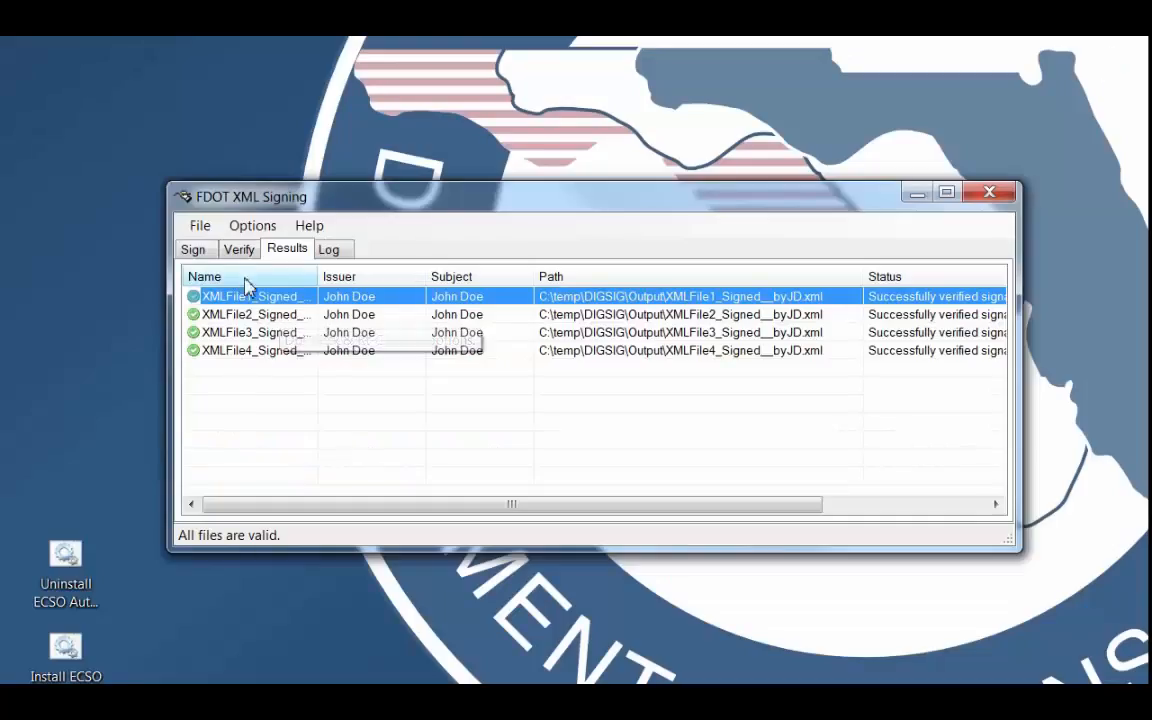
Open the folder containing the first result's file, view XMLFile1_Signed__byJD.xml in Notepad++ and close the editor.
{"action": "right_click", "coordinate": [252, 298]}
{"action": "left_click", "coordinate": [300, 334]}
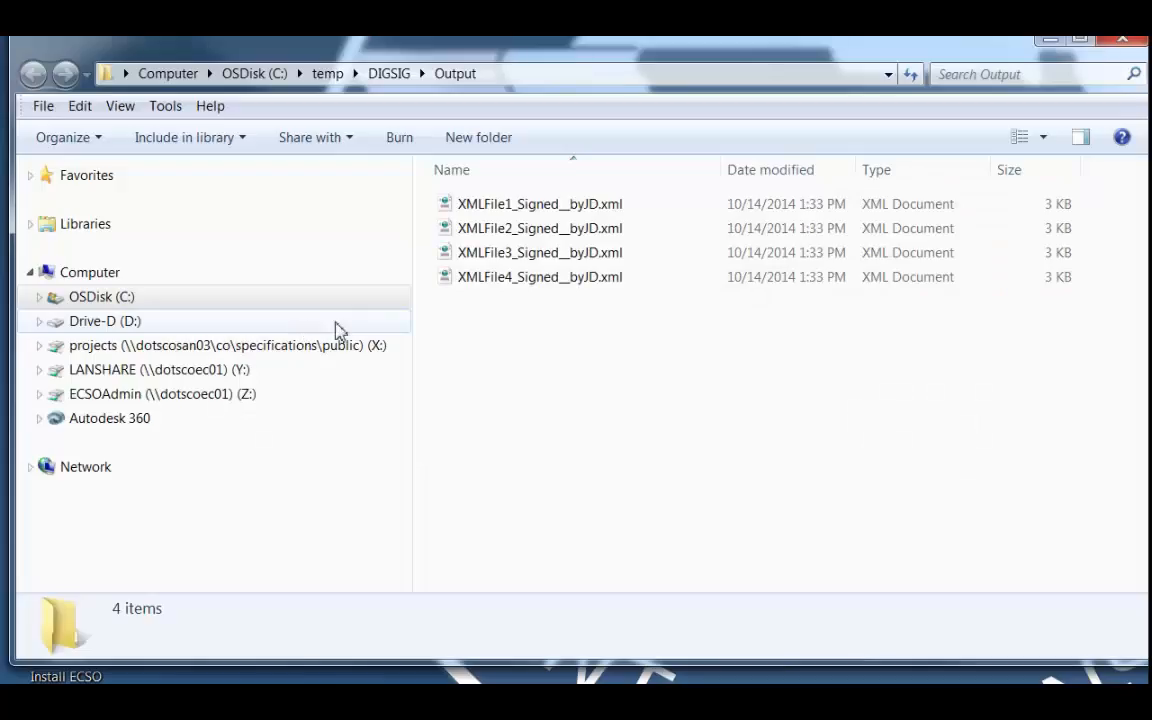
{"action": "left_click", "coordinate": [518, 205]}
{"action": "right_click", "coordinate": [518, 205]}
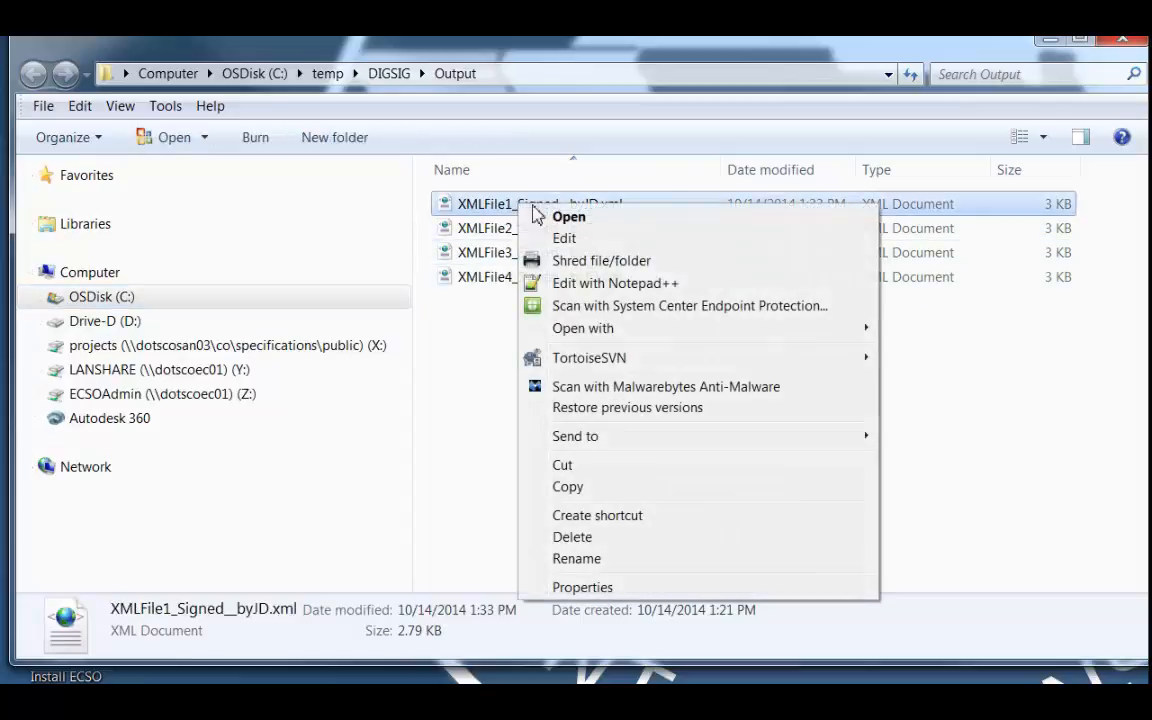
{"action": "left_click", "coordinate": [603, 285]}
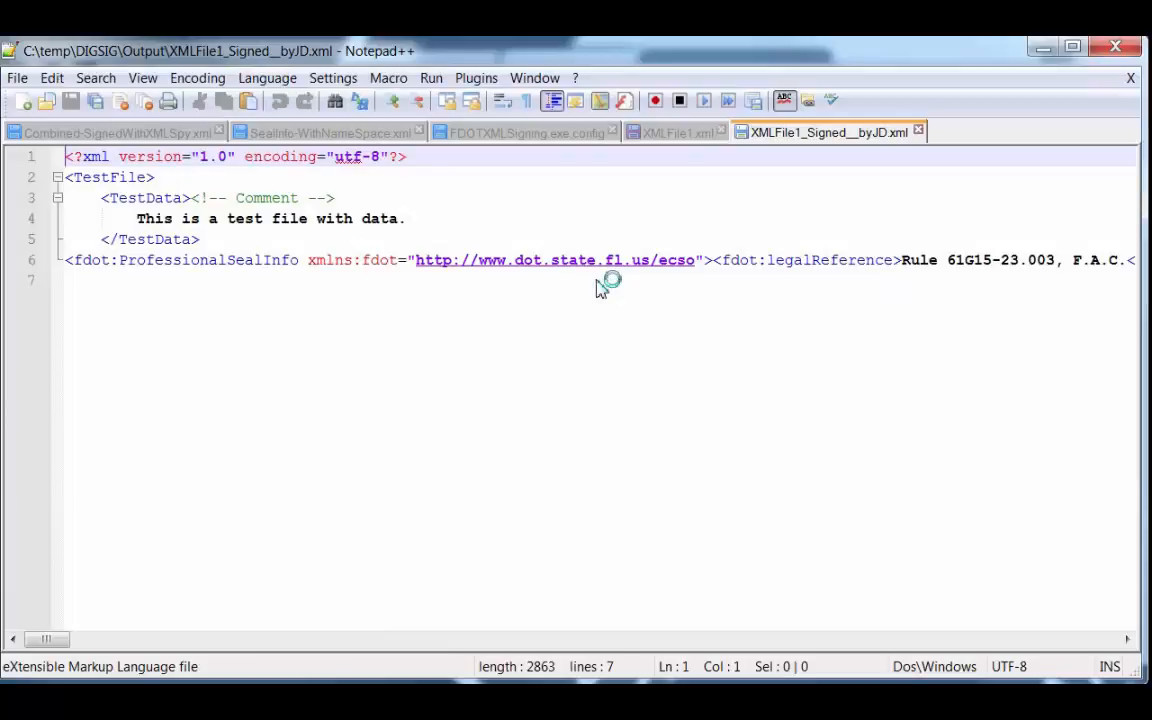
{"action": "left_click", "coordinate": [1118, 49]}
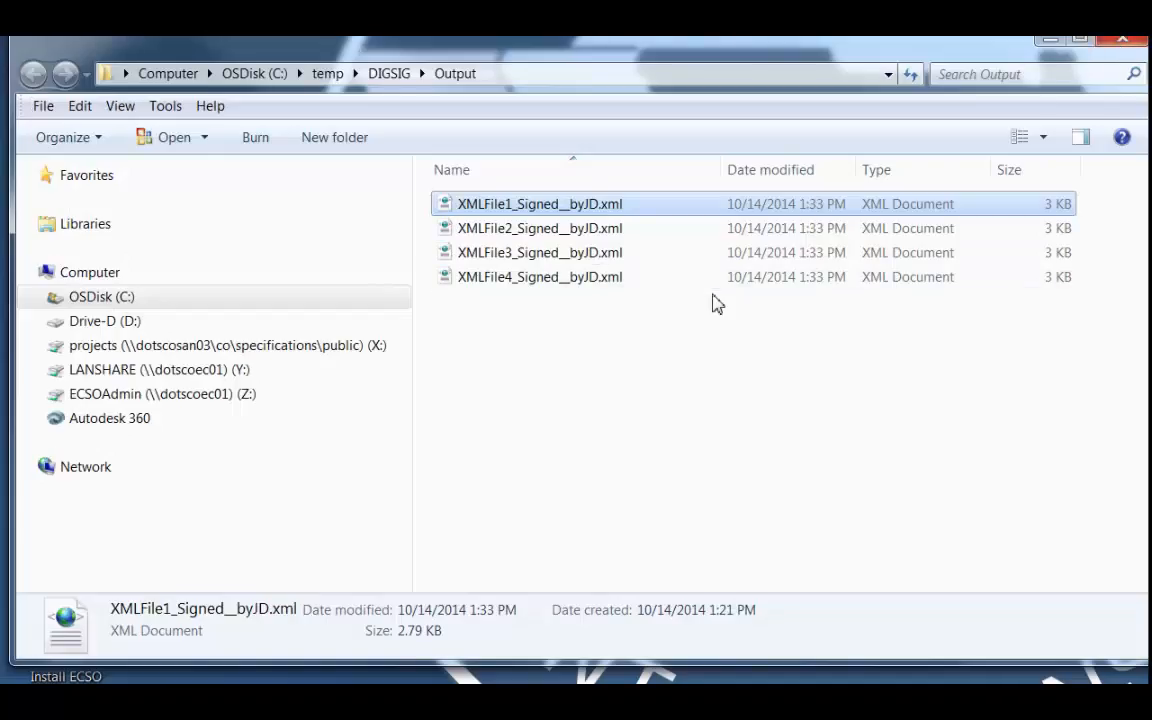
Add a space after the opening <TestFile> tag of XMLFile1_Signed__byJD.xml in Notepad++, save the file and close it.
{"action": "right_click", "coordinate": [507, 204]}
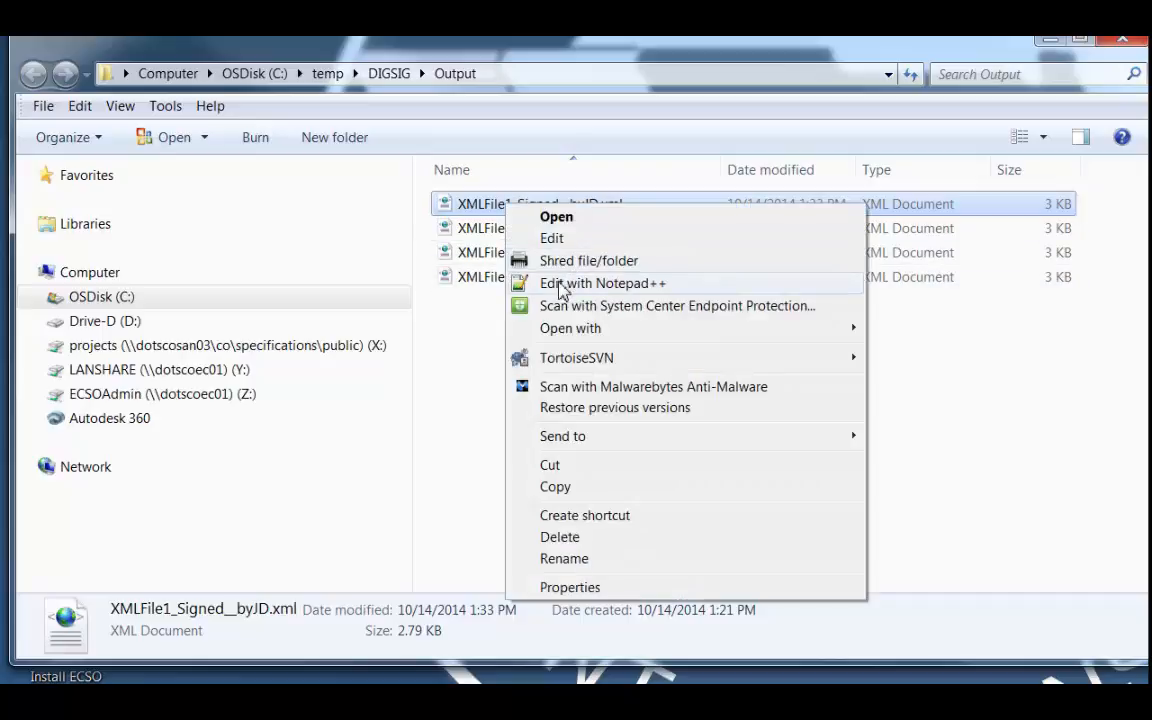
{"action": "left_click", "coordinate": [560, 284]}
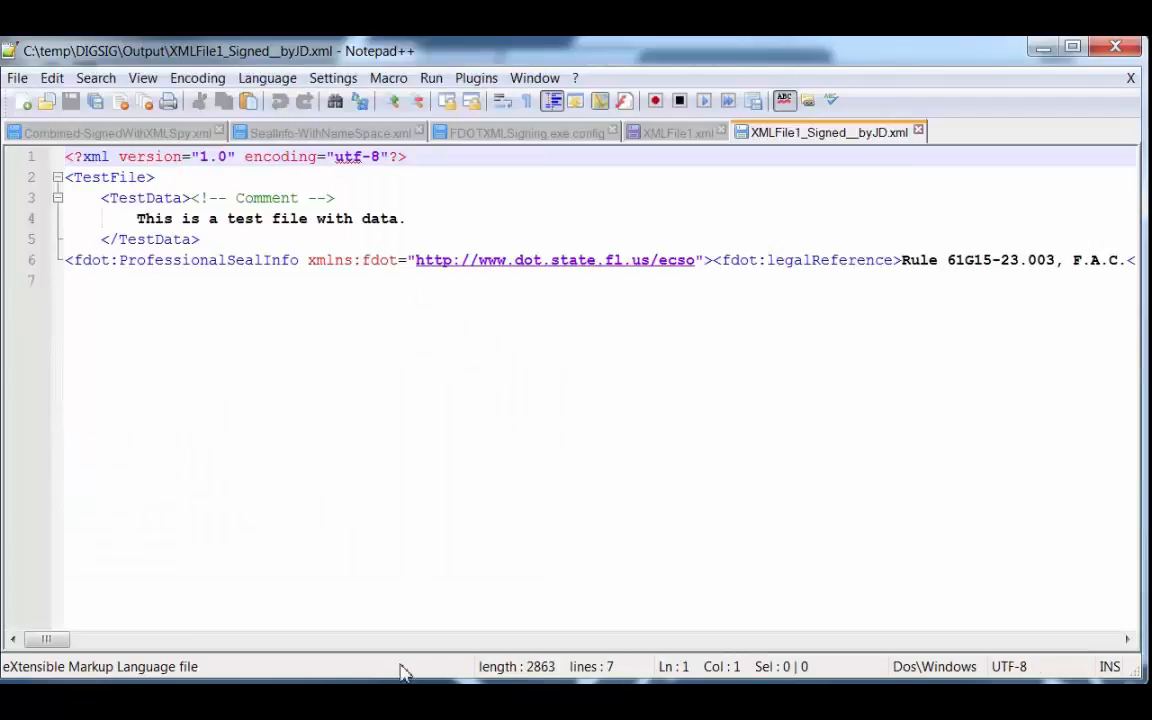
{"action": "mouse_move", "coordinate": [72, 640]}
{"action": "left_mouse_down"}
{"action": "mouse_move", "coordinate": [260, 660]}
{"action": "mouse_move", "coordinate": [1106, 645]}
{"action": "mouse_move", "coordinate": [50, 645]}
{"action": "left_mouse_up"}
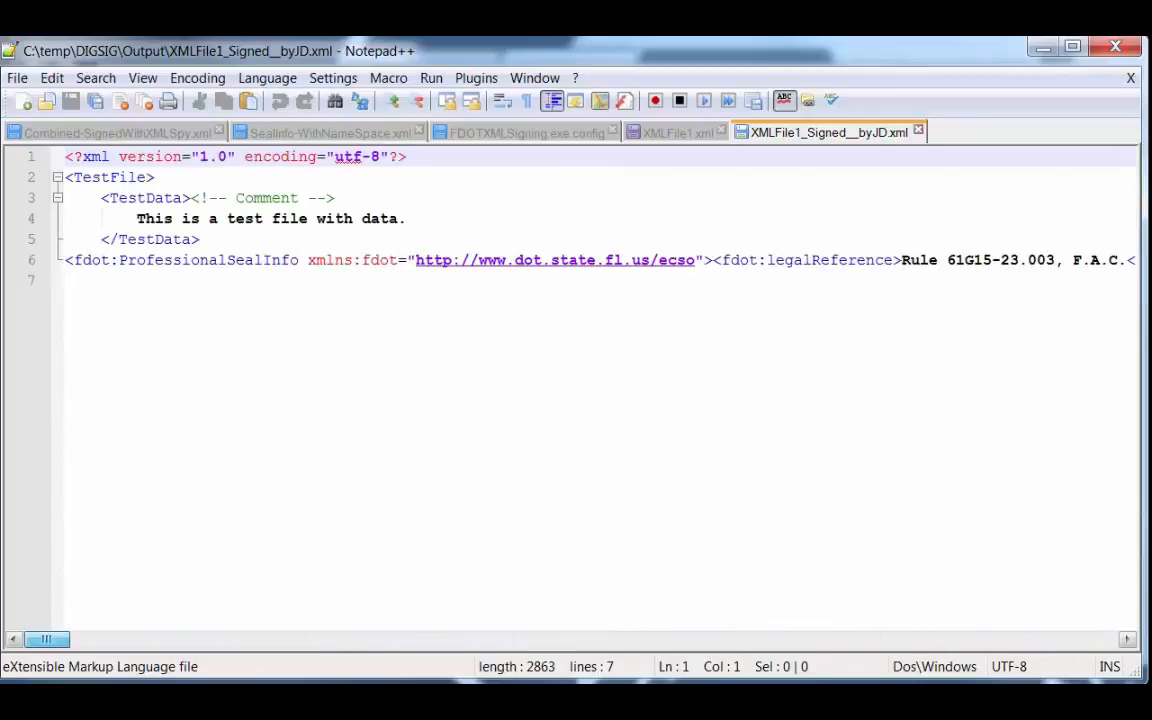
{"action": "left_click", "coordinate": [172, 182]}
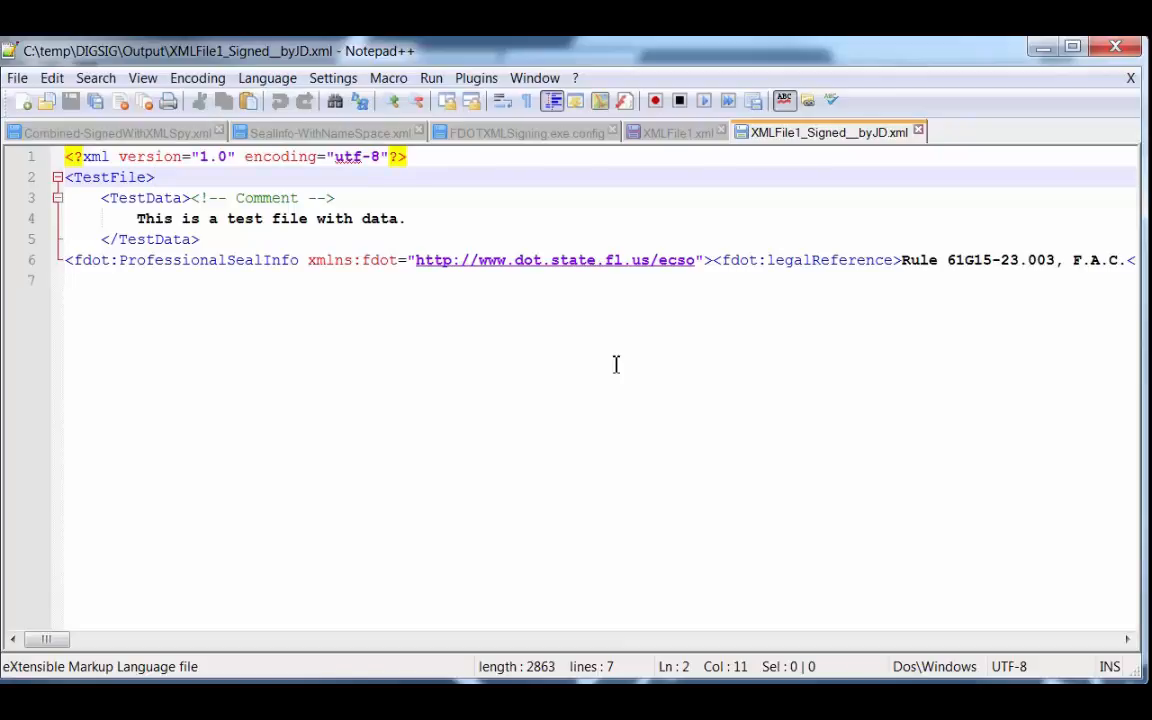
{"action": "left_click", "coordinate": [71, 104]}
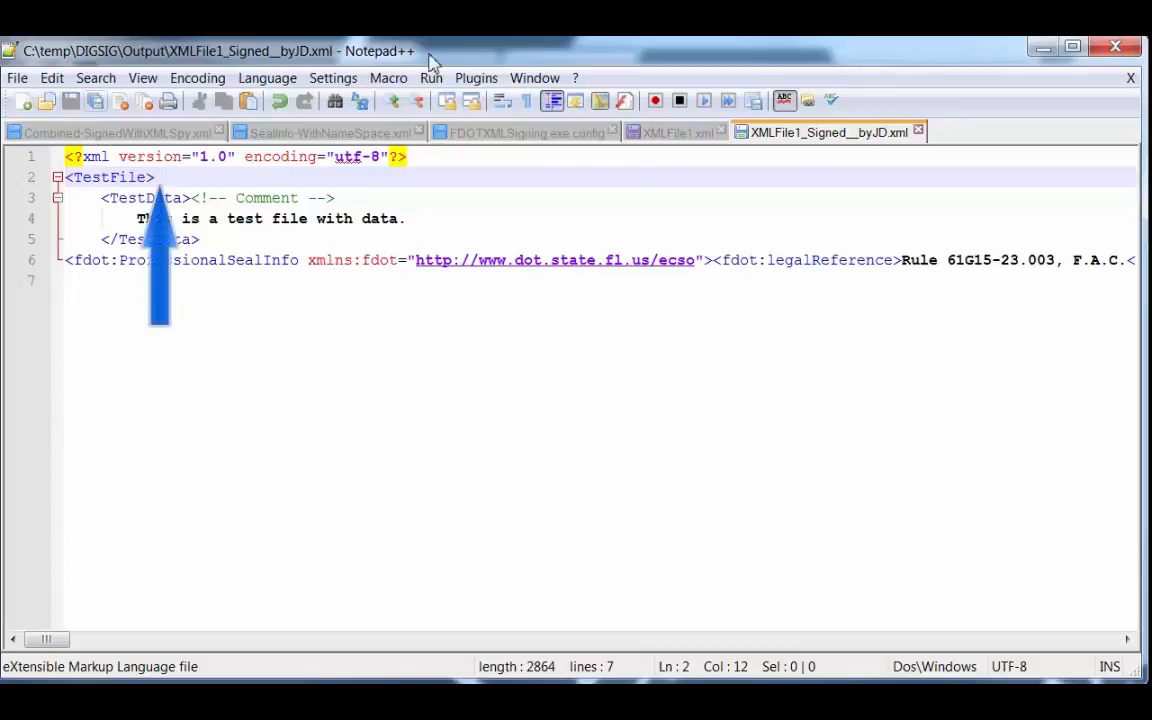
{"action": "left_click", "coordinate": [1113, 49]}
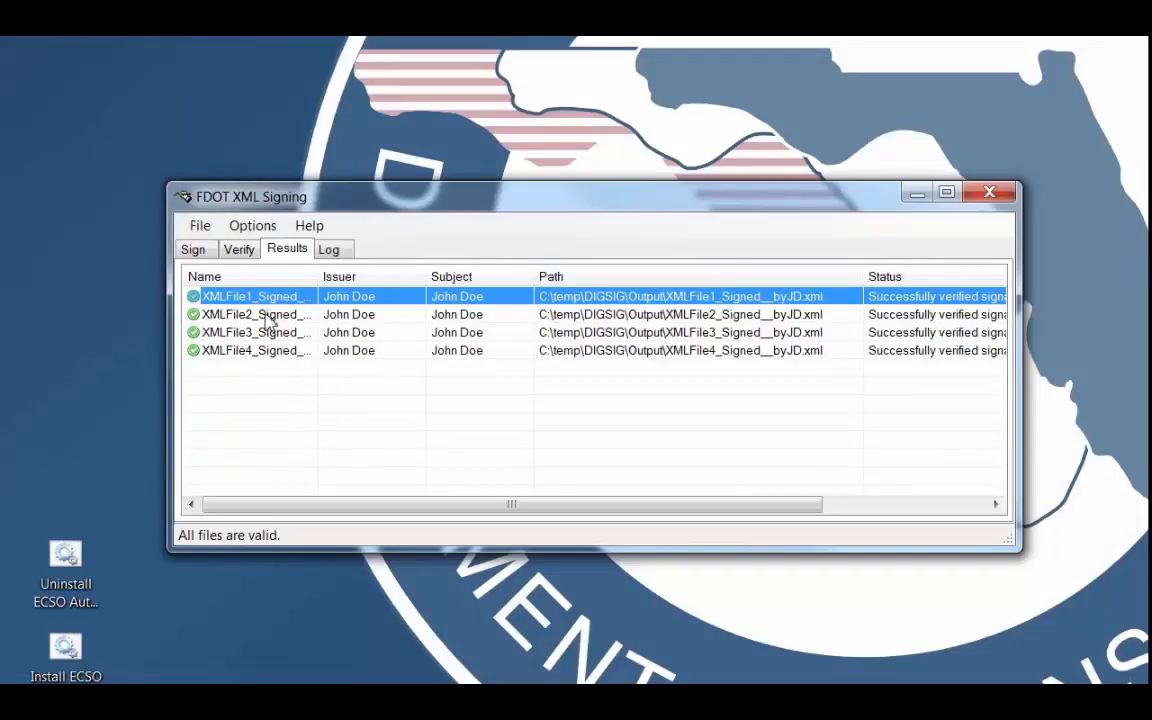
Verify the signature of the altered XMLFile1_Signed__byJD.xml in the Output folder.
{"action": "left_click", "coordinate": [240, 251]}
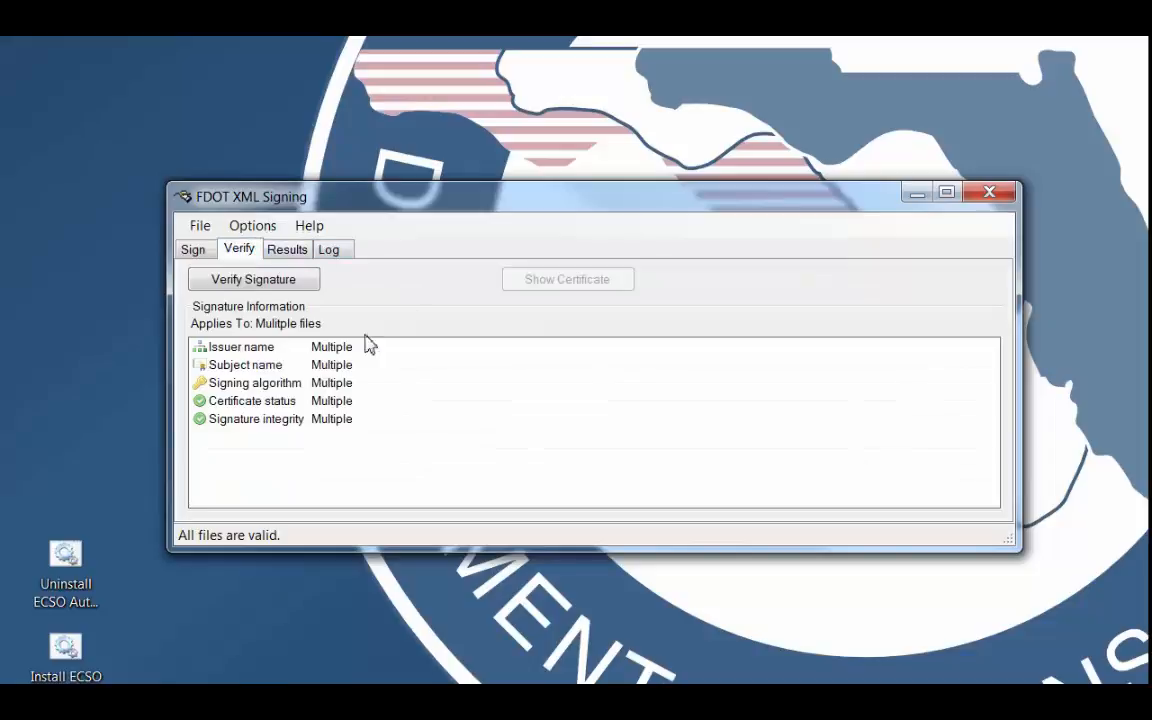
{"action": "left_click", "coordinate": [290, 282]}
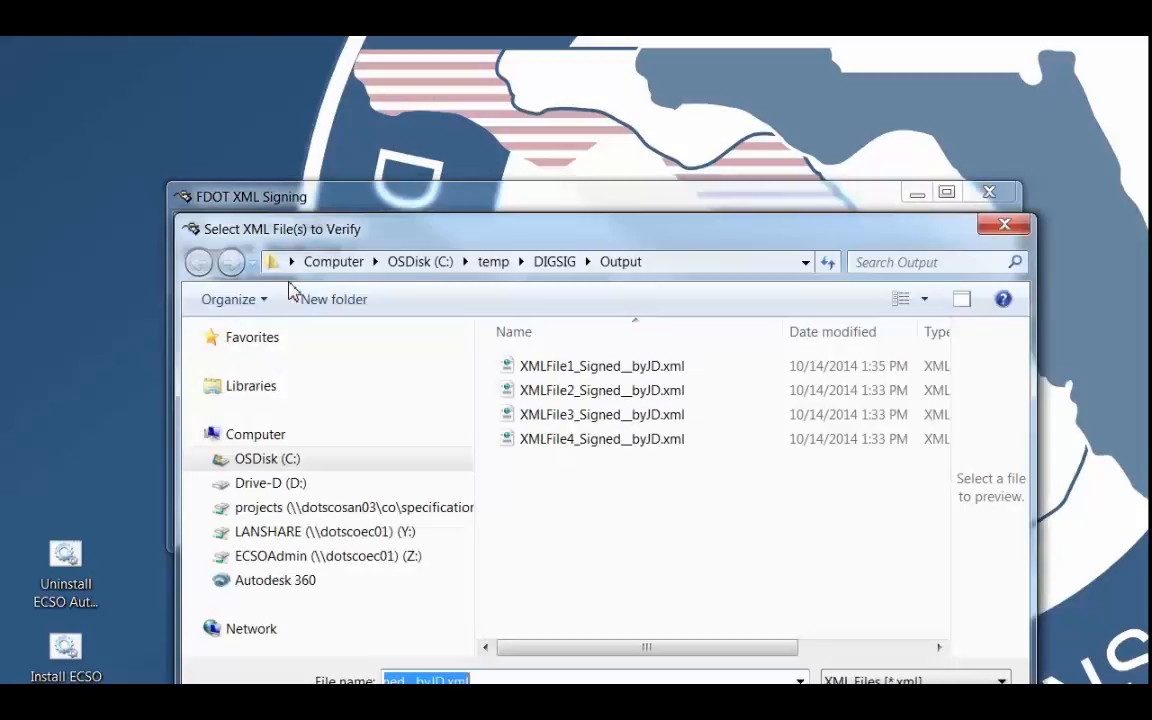
{"action": "left_click", "coordinate": [545, 366]}
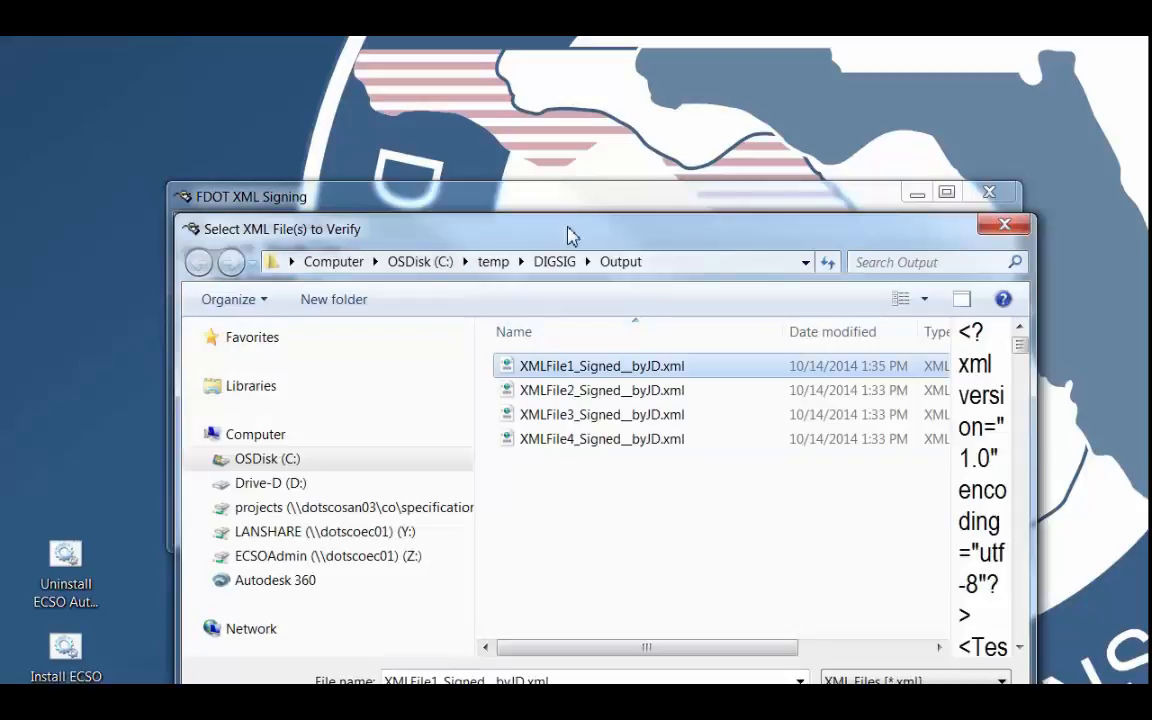
{"action": "left_click_drag", "start_coordinate": [564, 221], "coordinate": [517, 114]}
{"action": "left_click", "coordinate": [810, 612]}
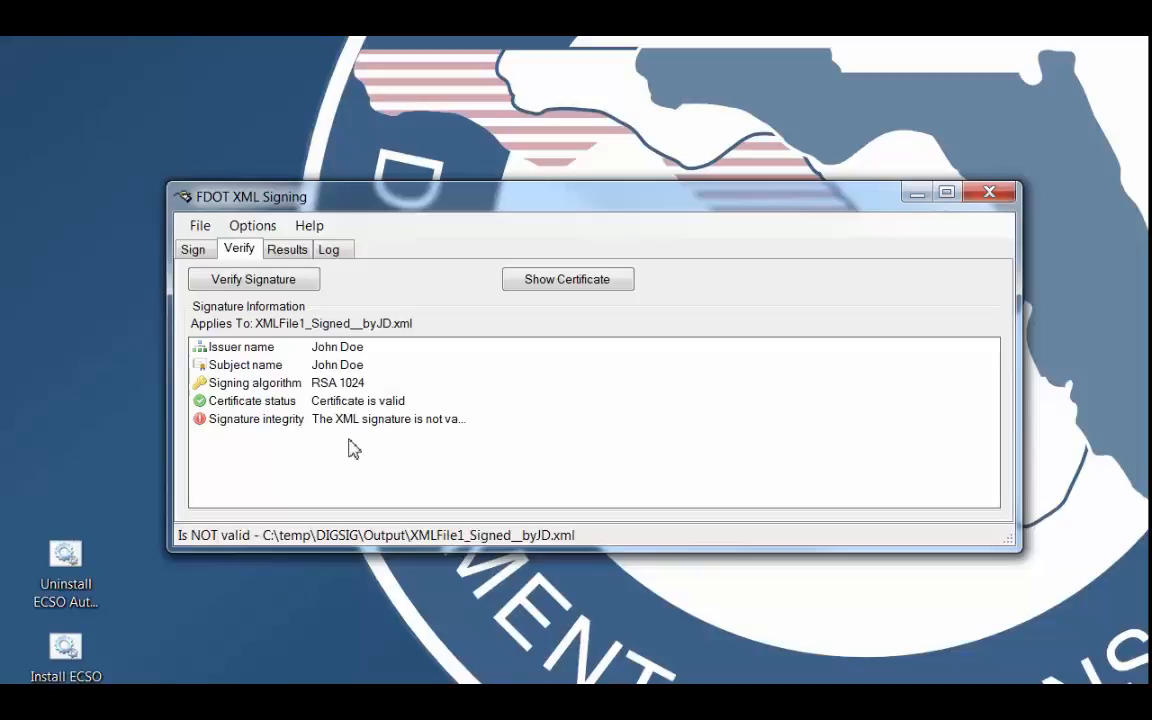
Open the folder of the newest verification result and open XMLFile1_Signed__byJD.xml in Notepad++.
{"action": "left_click", "coordinate": [286, 250]}
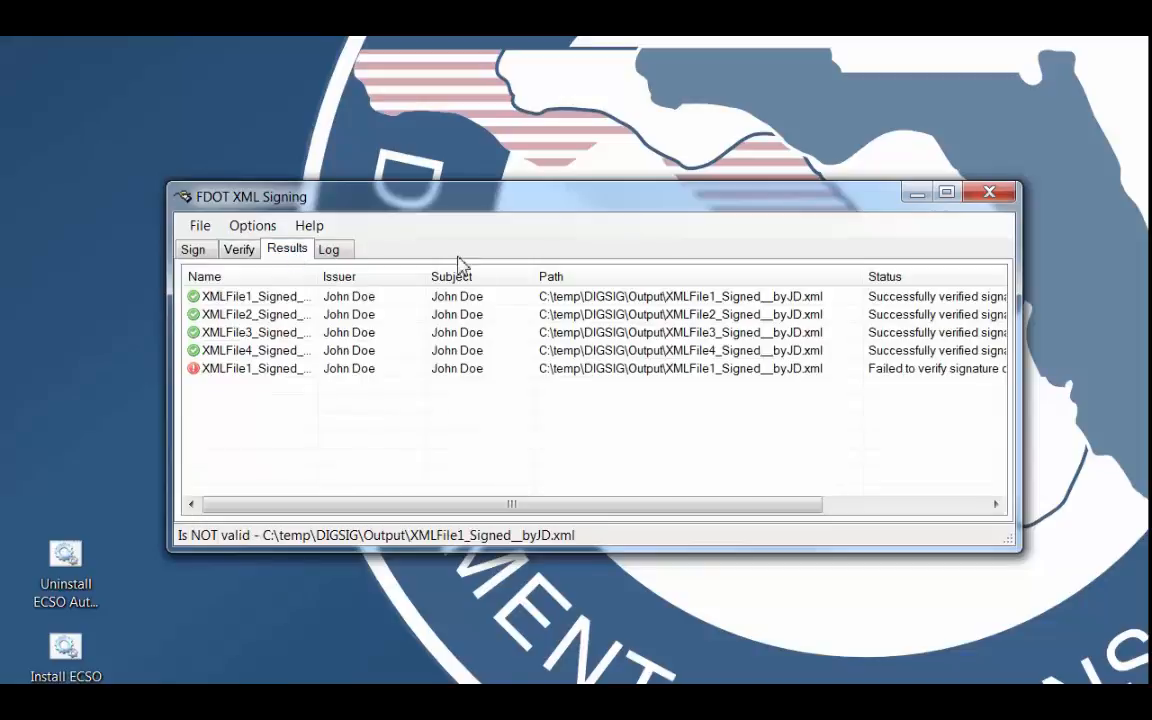
{"action": "right_click", "coordinate": [261, 371]}
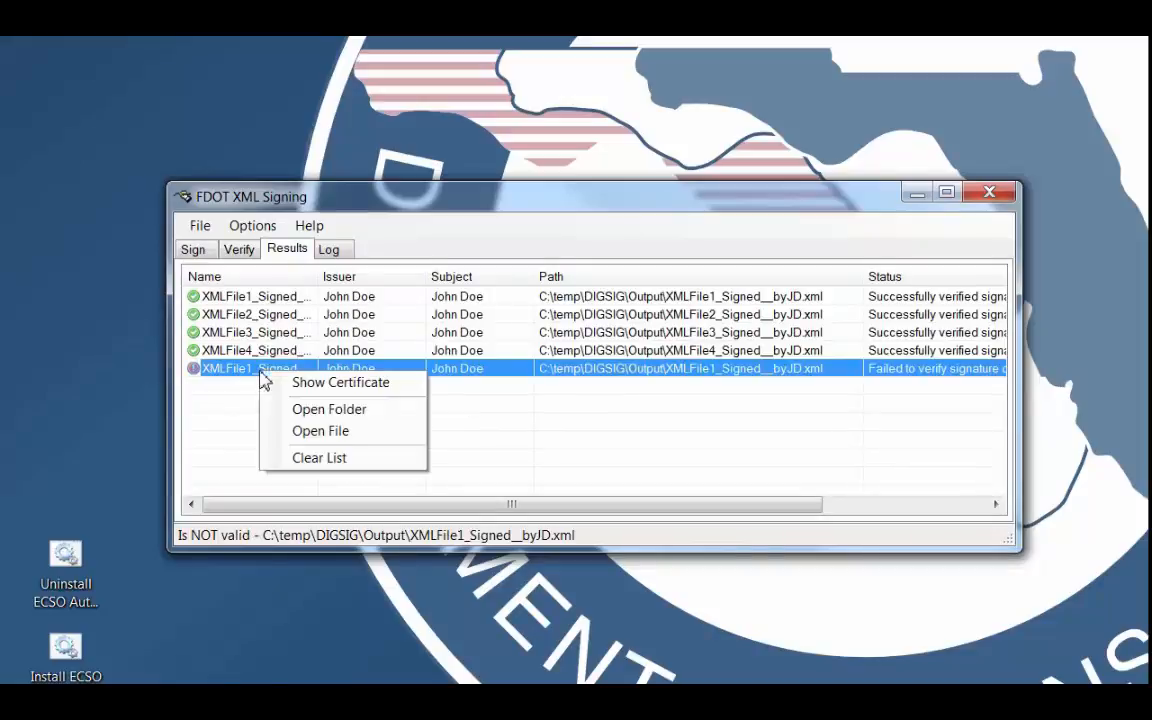
{"action": "left_click", "coordinate": [331, 409]}
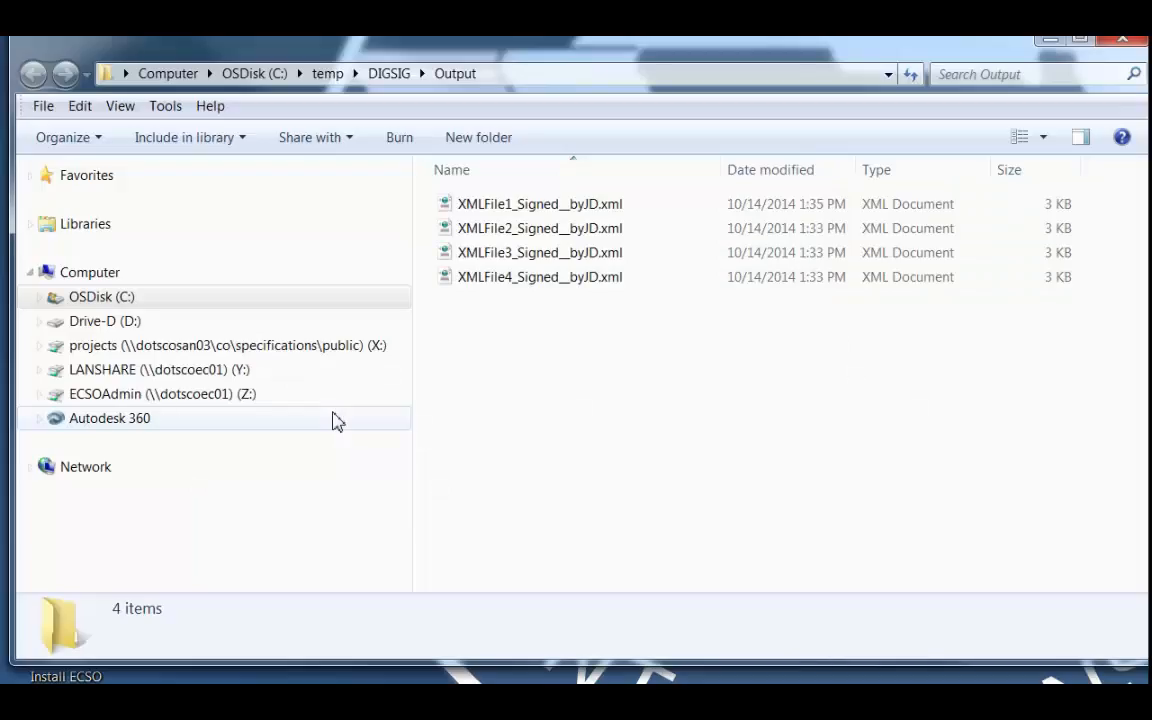
{"action": "left_click", "coordinate": [503, 210]}
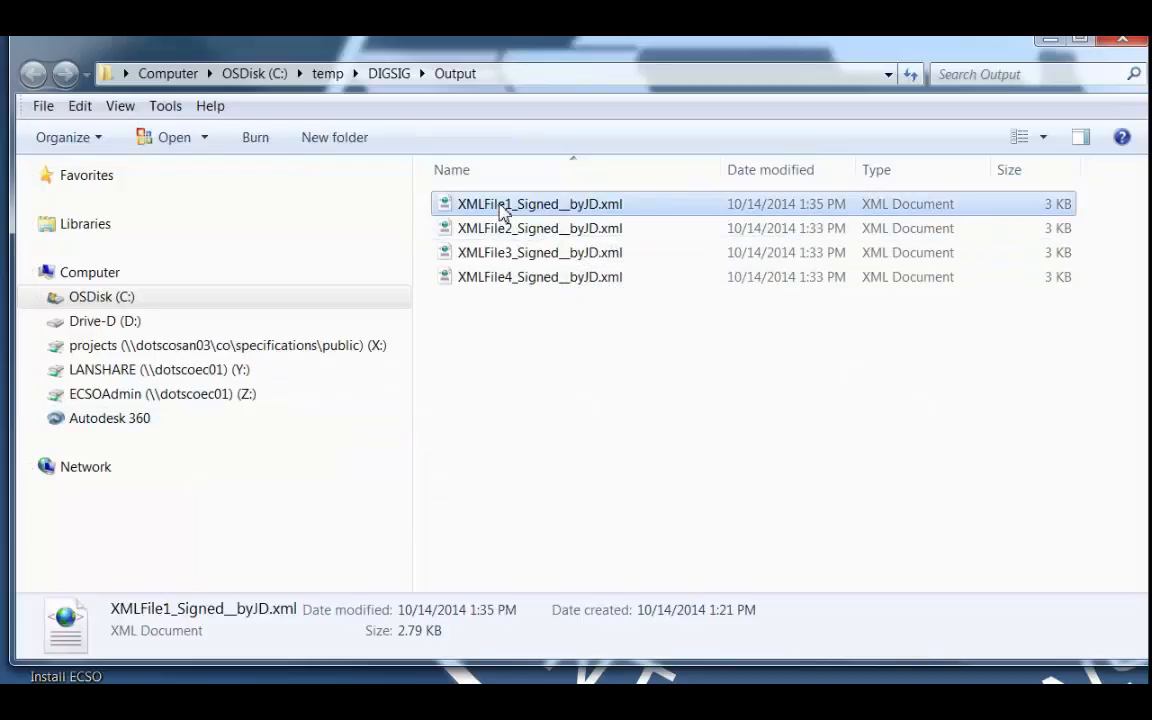
{"action": "right_click", "coordinate": [503, 208]}
{"action": "left_click", "coordinate": [590, 286]}
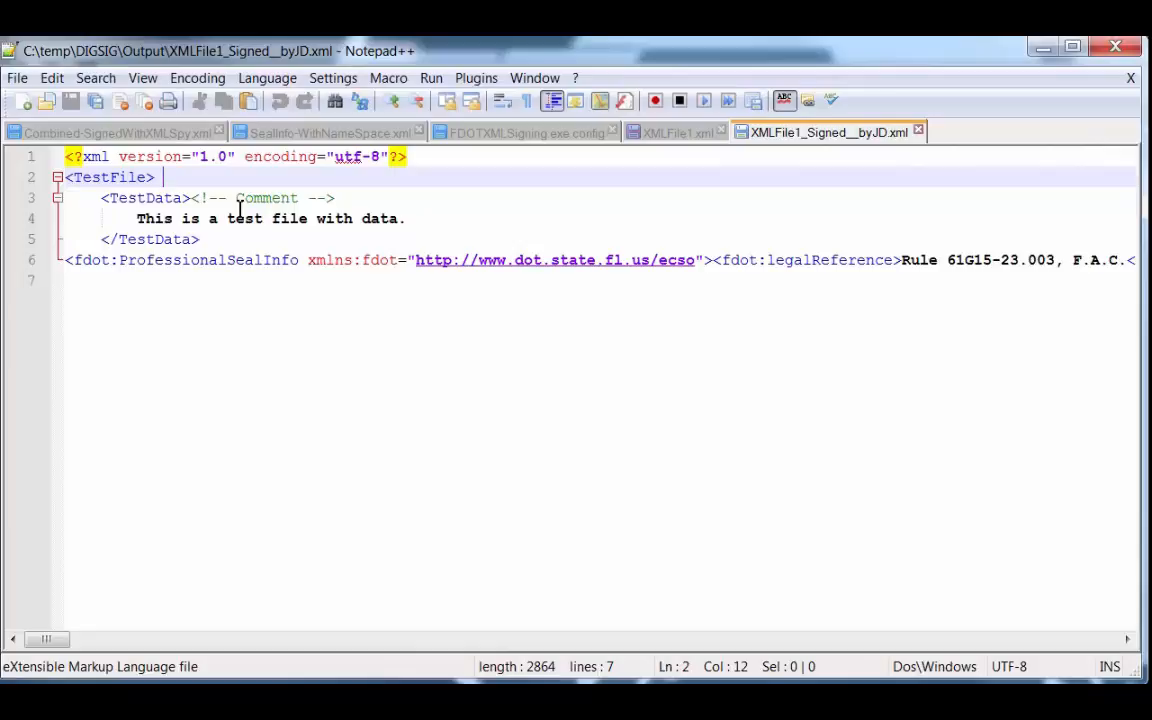
Delete the space after the opening <TestFile> tag, save the file, and close the editor and the Output folder.
{"action": "key", "text": "BackSpace"}
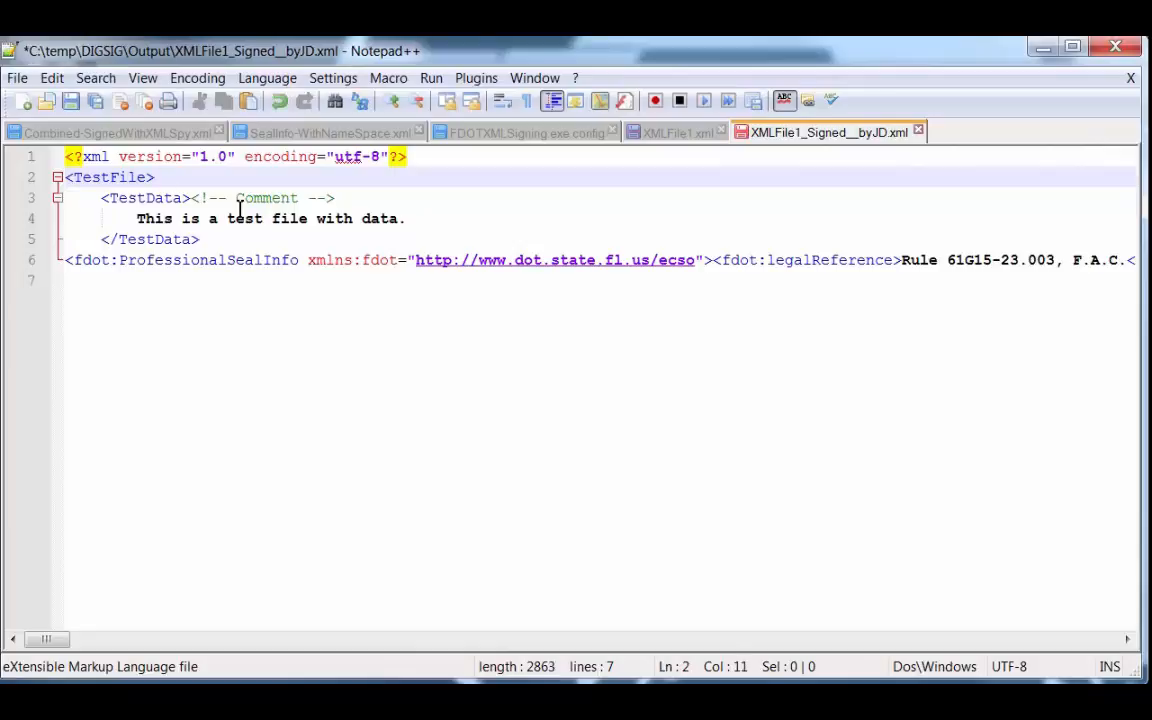
{"action": "left_click", "coordinate": [70, 104]}
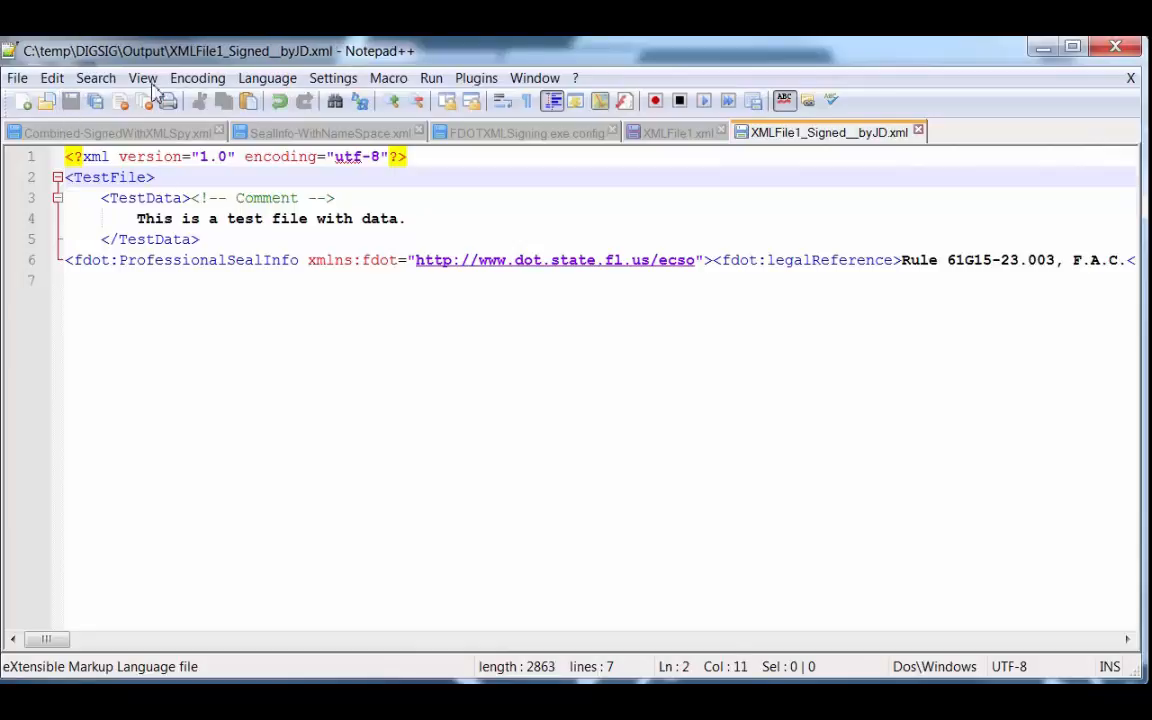
{"action": "left_click", "coordinate": [1117, 48]}
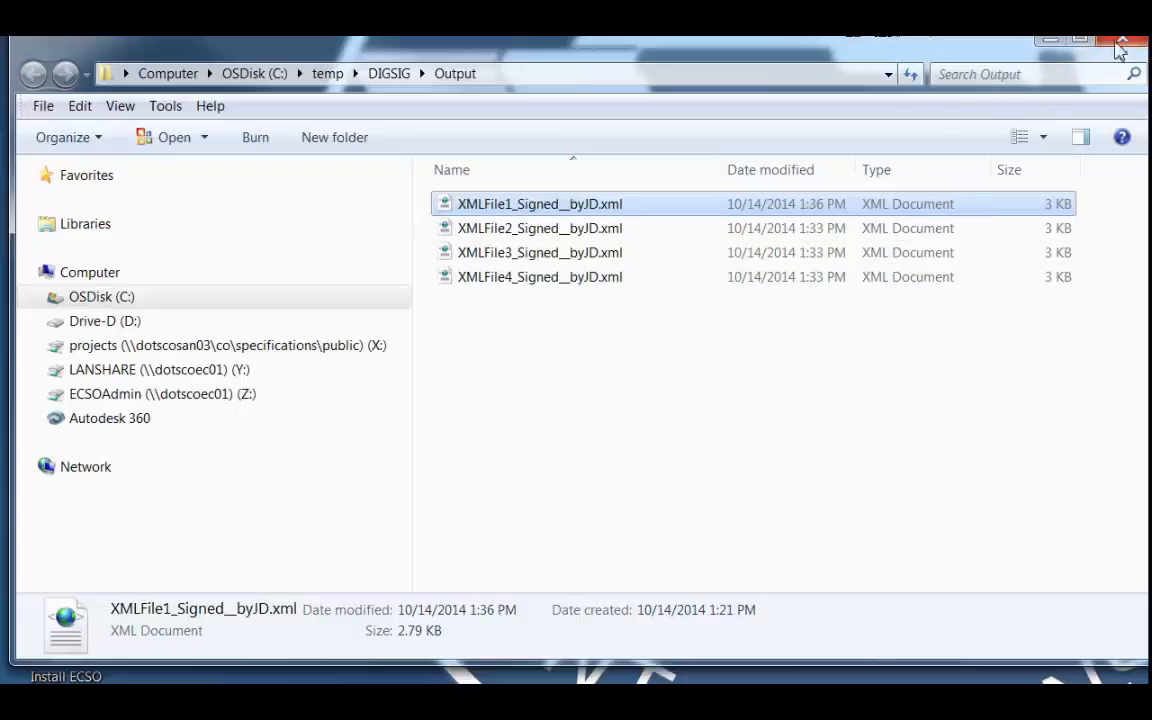
{"action": "left_click", "coordinate": [1118, 47]}
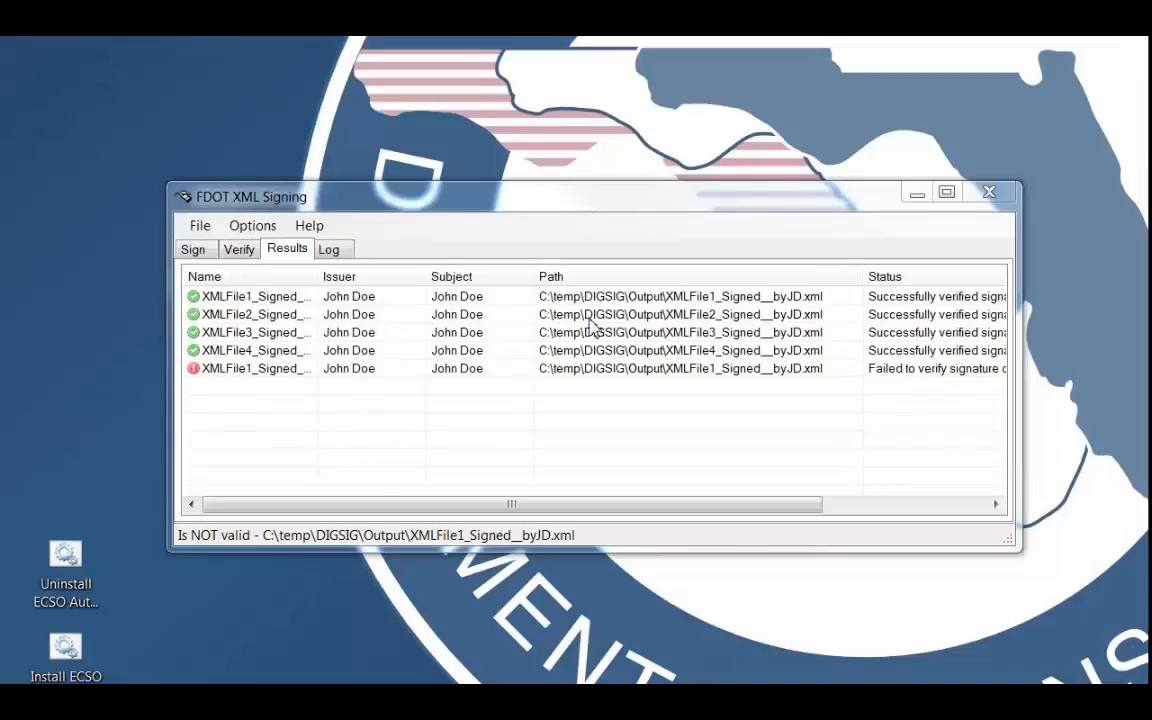
Verify the signature of the restored XMLFile1_Signed__byJD.xml again.
{"action": "left_click", "coordinate": [236, 248]}
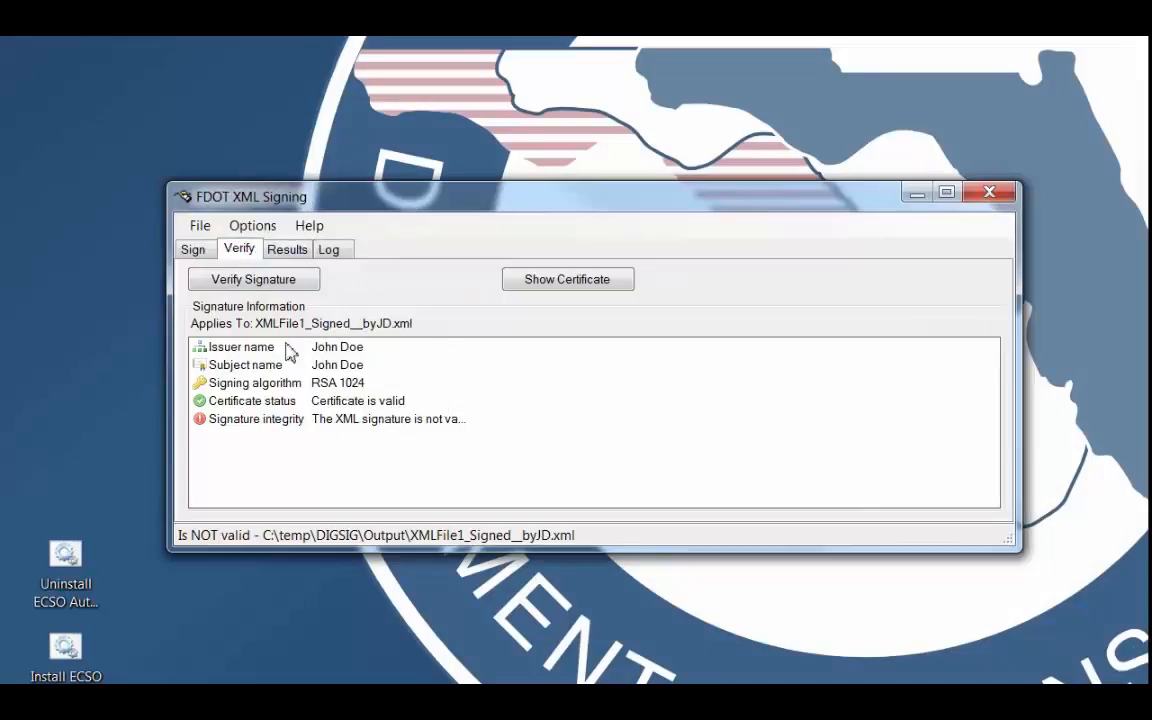
{"action": "left_click", "coordinate": [254, 280]}
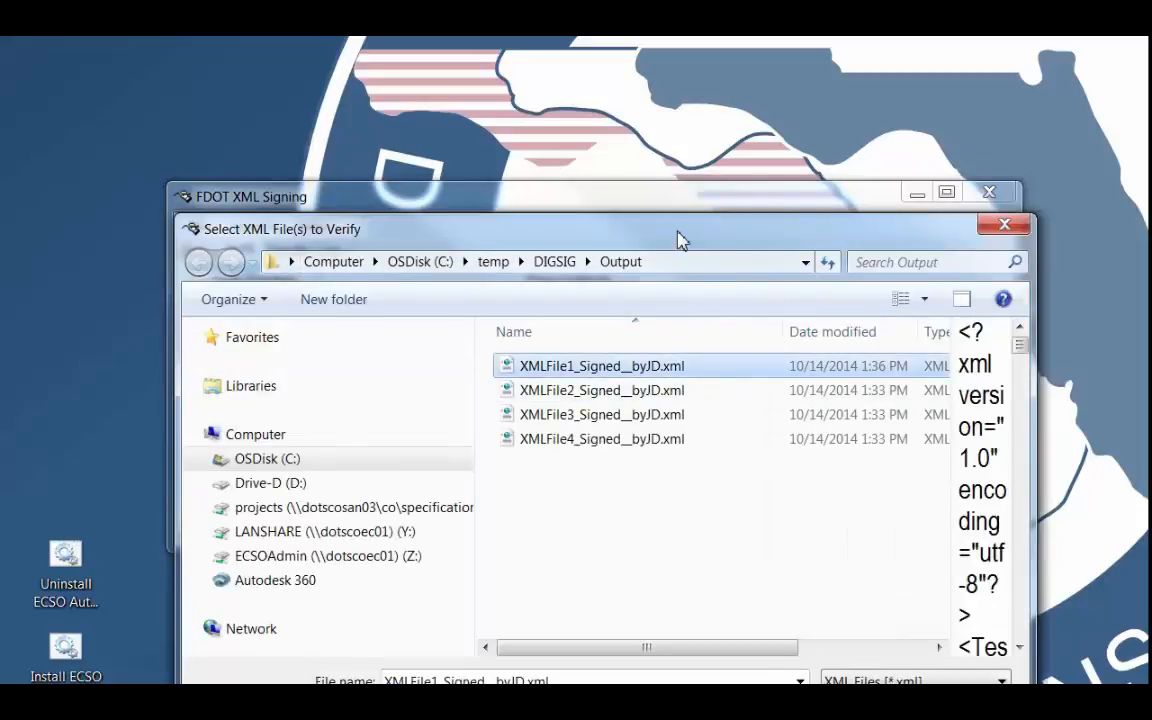
{"action": "left_click_drag", "start_coordinate": [679, 239], "coordinate": [632, 135]}
{"action": "left_click", "coordinate": [818, 614]}
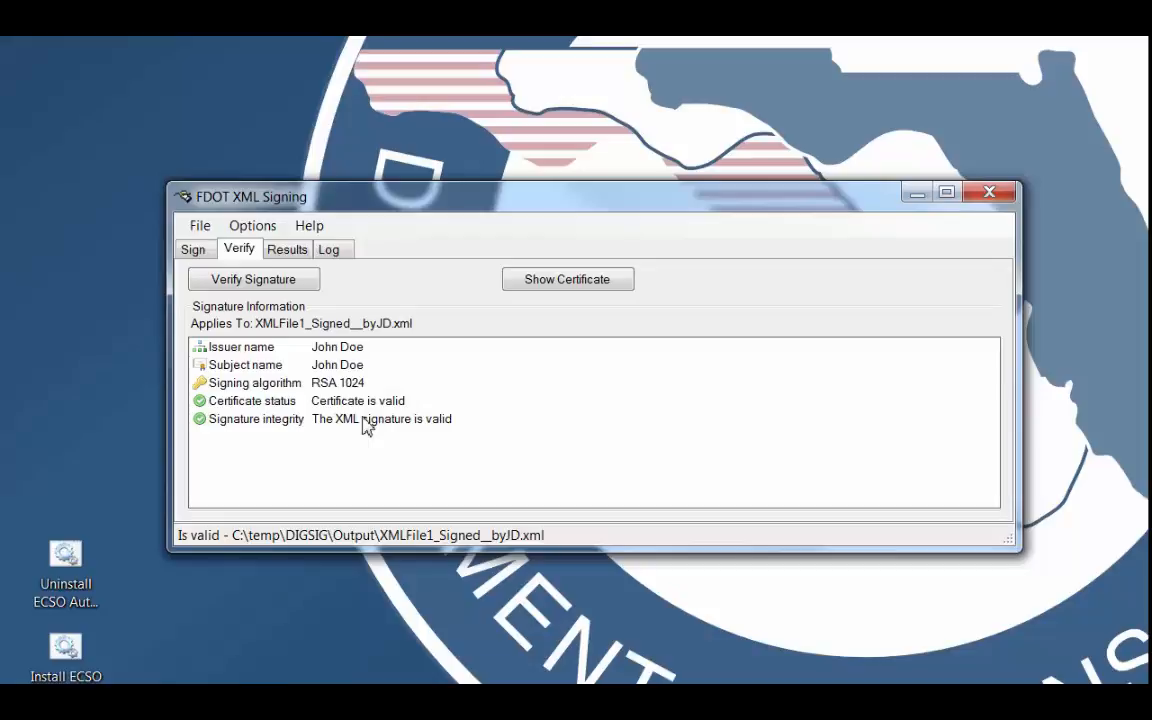
Start another signature verification and browse to the XMLSpy folder in C:\temp\DIGSIG.
{"action": "left_click", "coordinate": [256, 280]}
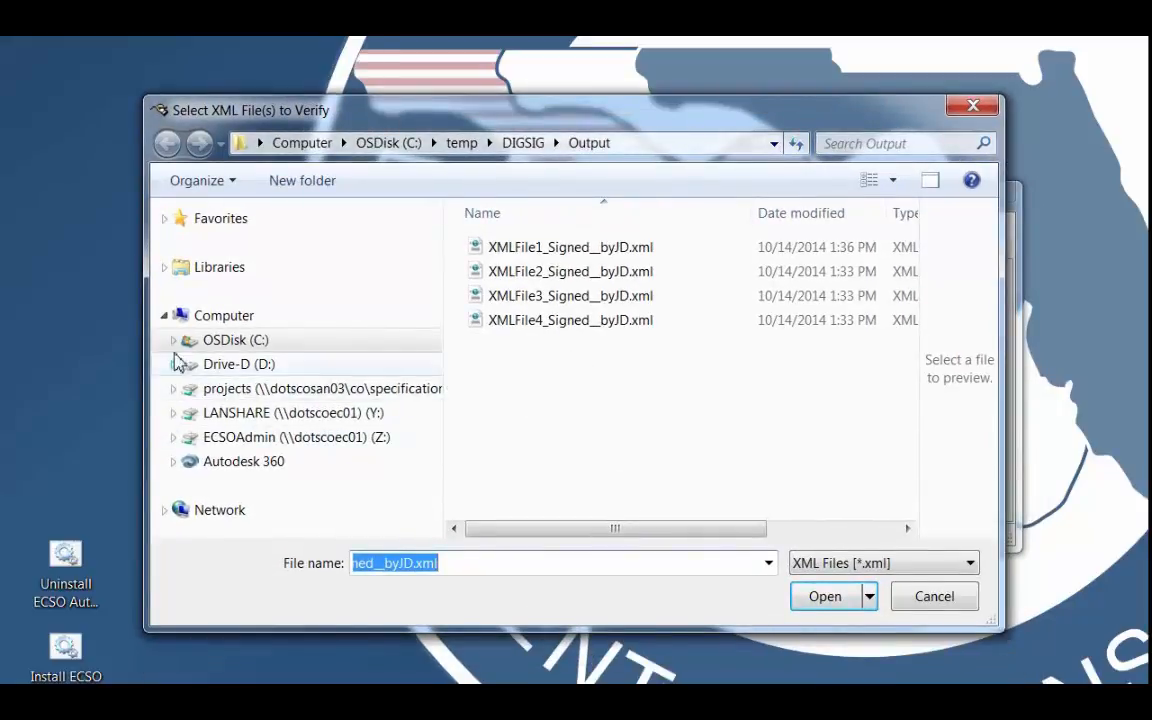
{"action": "left_click", "coordinate": [174, 341]}
{"action": "scroll", "coordinate": [440, 360], "scroll_direction": "down", "scroll_amount": 2}
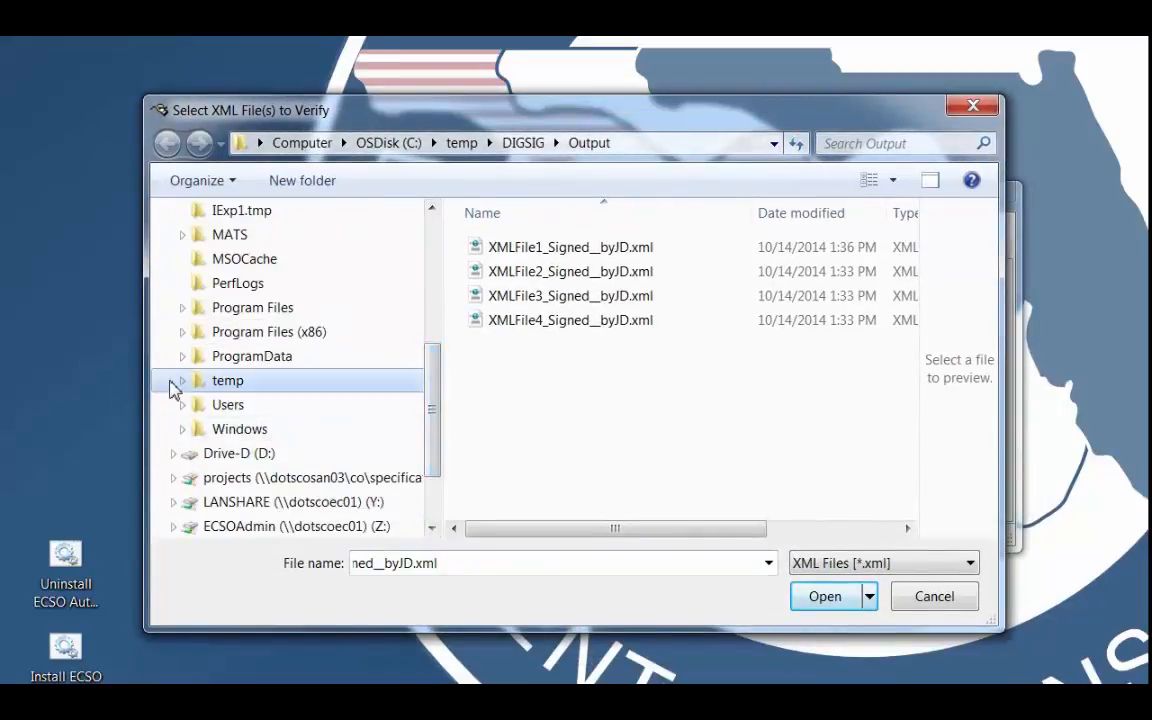
{"action": "left_click", "coordinate": [181, 380]}
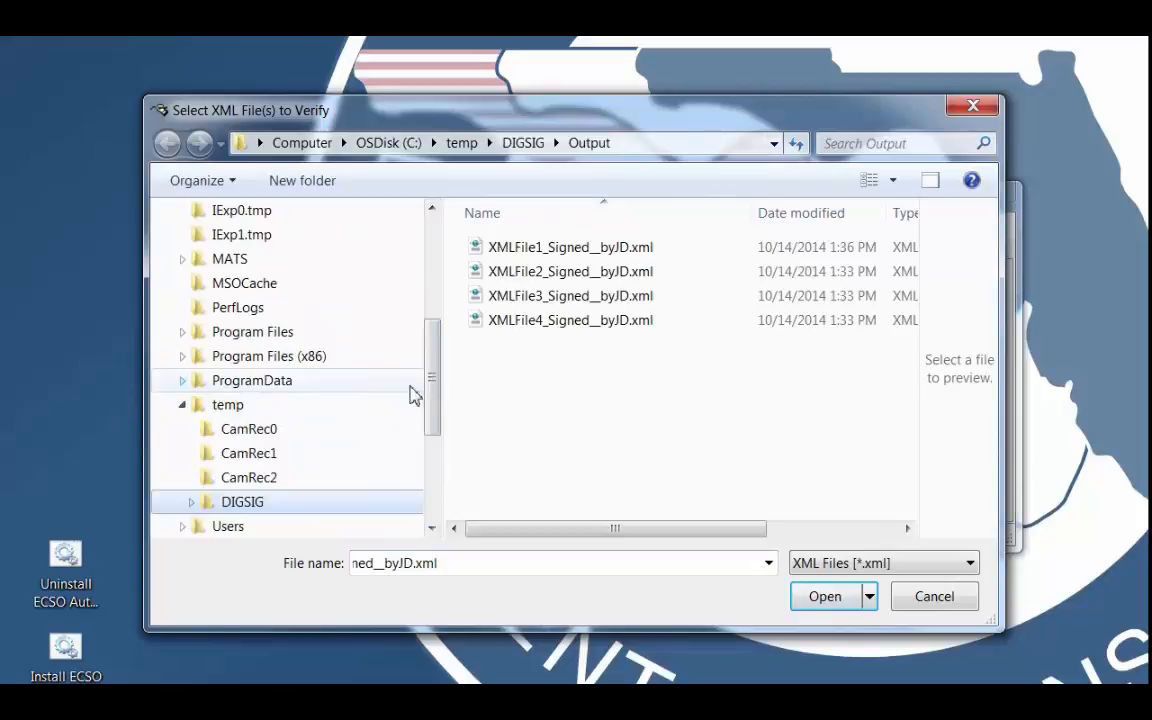
{"action": "left_click", "coordinate": [244, 502]}
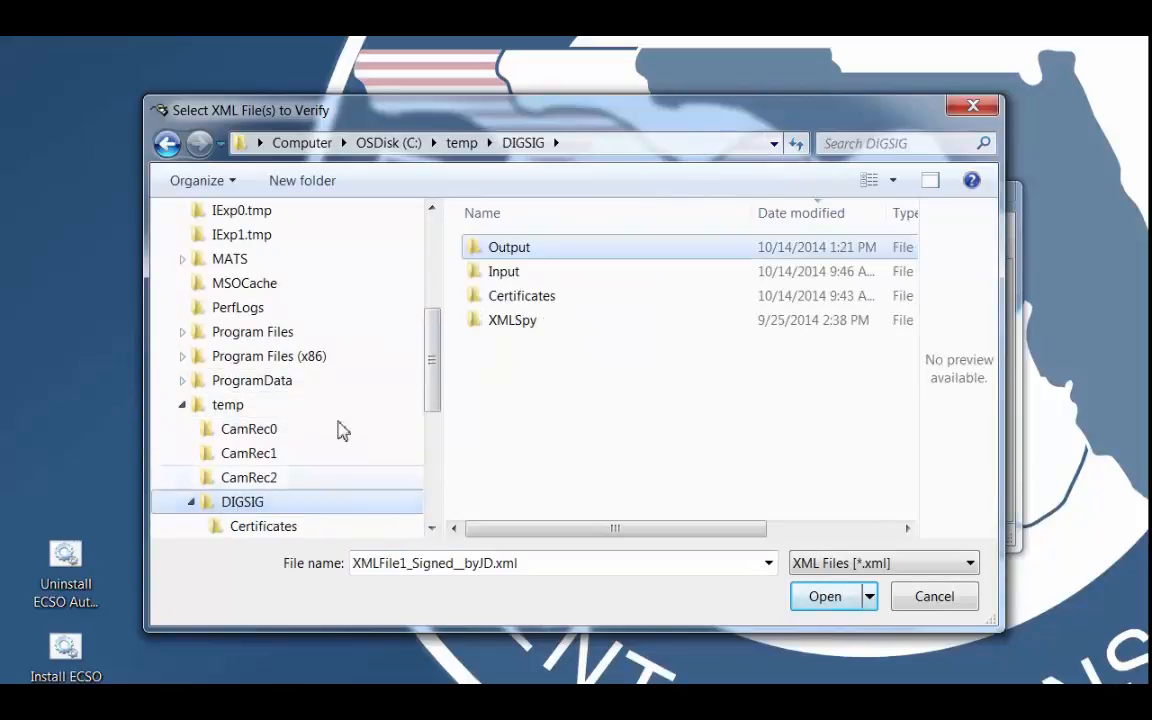
{"action": "double_click", "coordinate": [509, 322]}
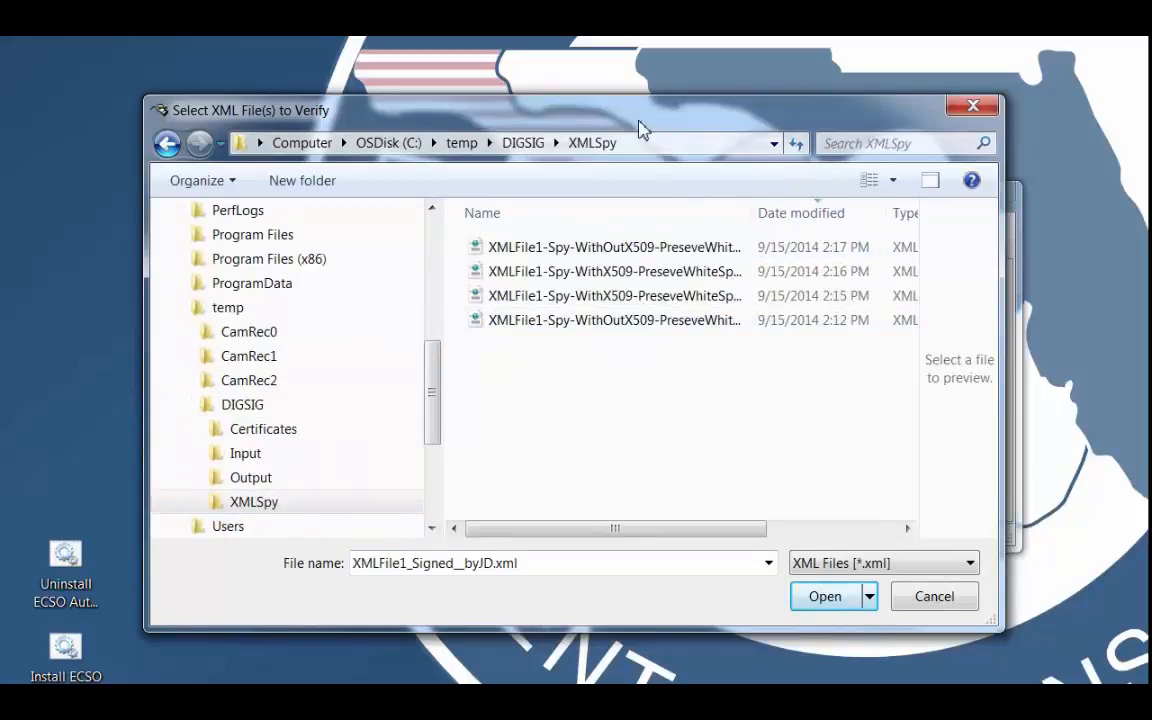
Widen the file selection dialog and its Name column, and open the WithX509 and WithOutX509 CanonNone XML files together for verification.
{"action": "left_click_drag", "start_coordinate": [645, 127], "coordinate": [572, 118]}
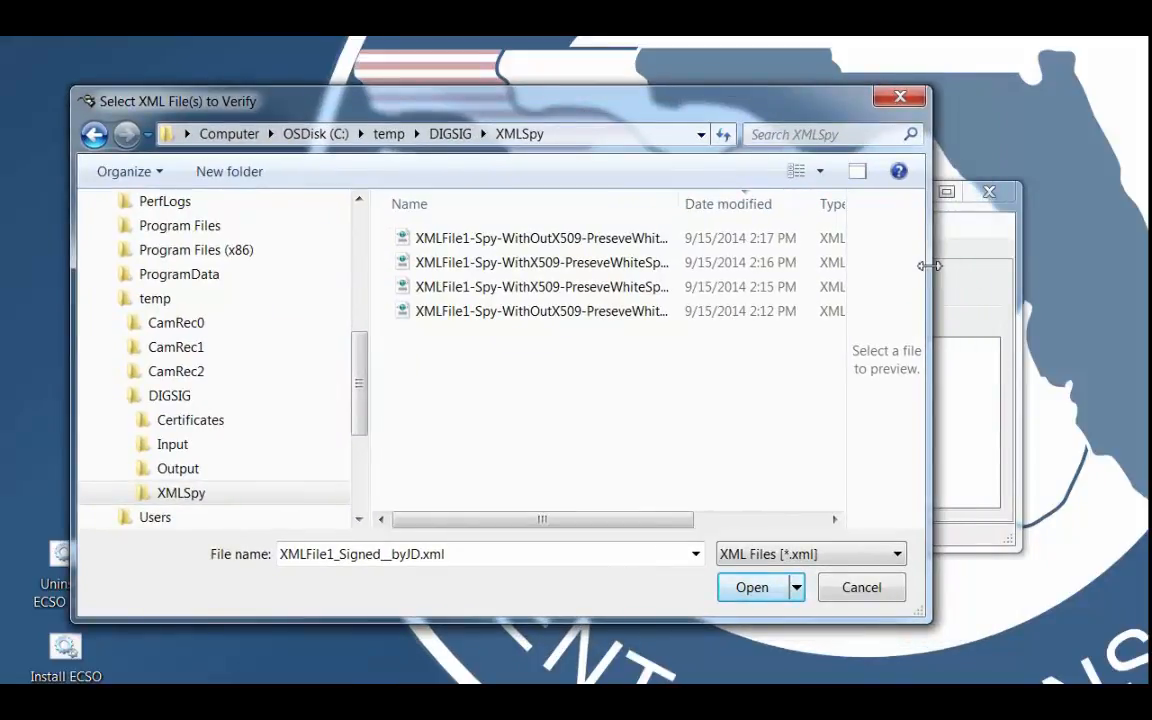
{"action": "left_click_drag", "start_coordinate": [930, 265], "coordinate": [1113, 265]}
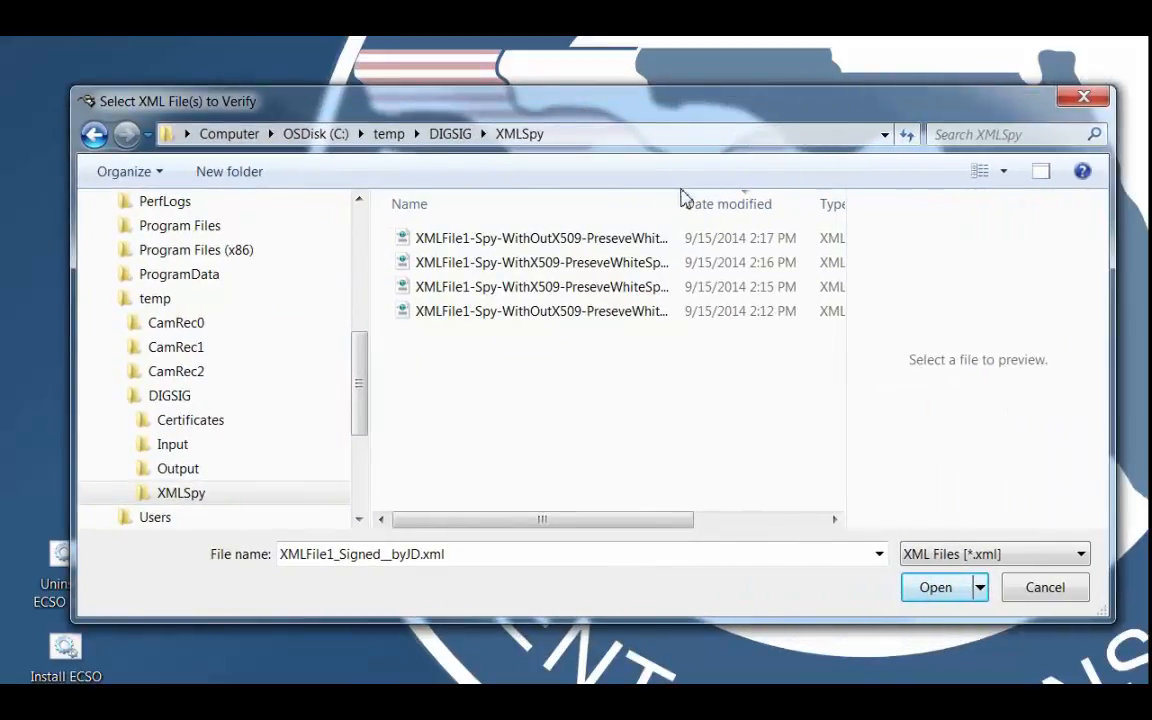
{"action": "left_click_drag", "start_coordinate": [681, 198], "coordinate": [774, 200]}
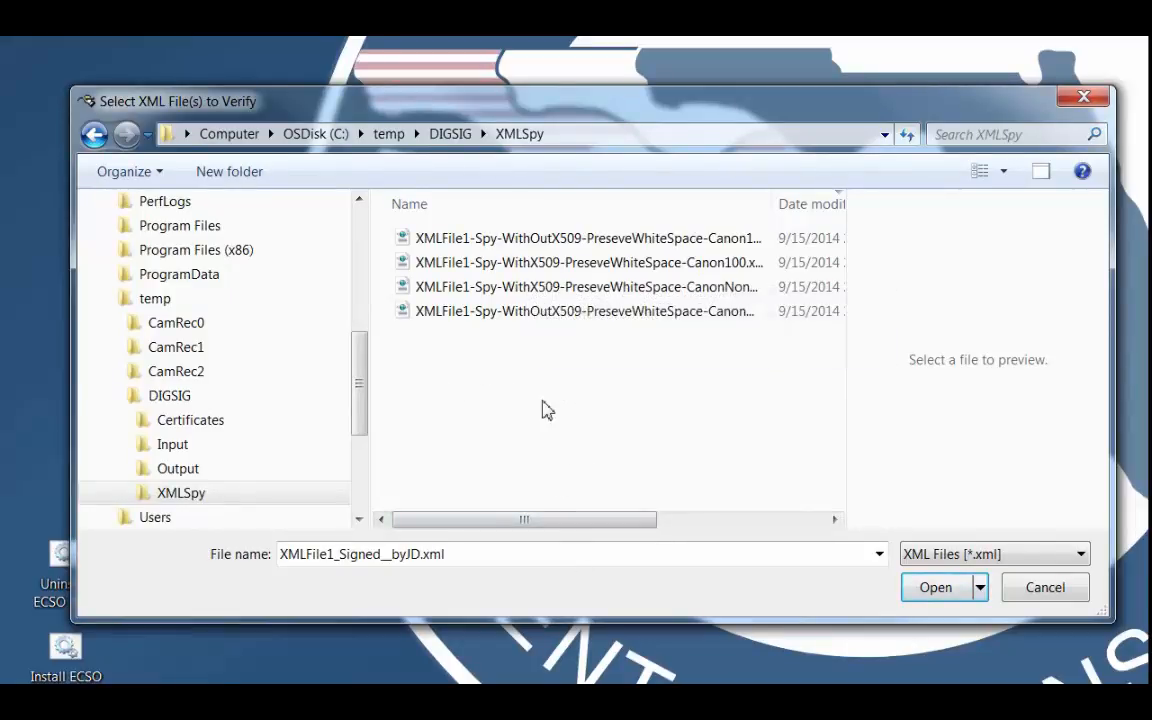
{"action": "left_click", "coordinate": [438, 292]}
{"action": "left_click", "coordinate": [446, 318], "text": "ctrl"}
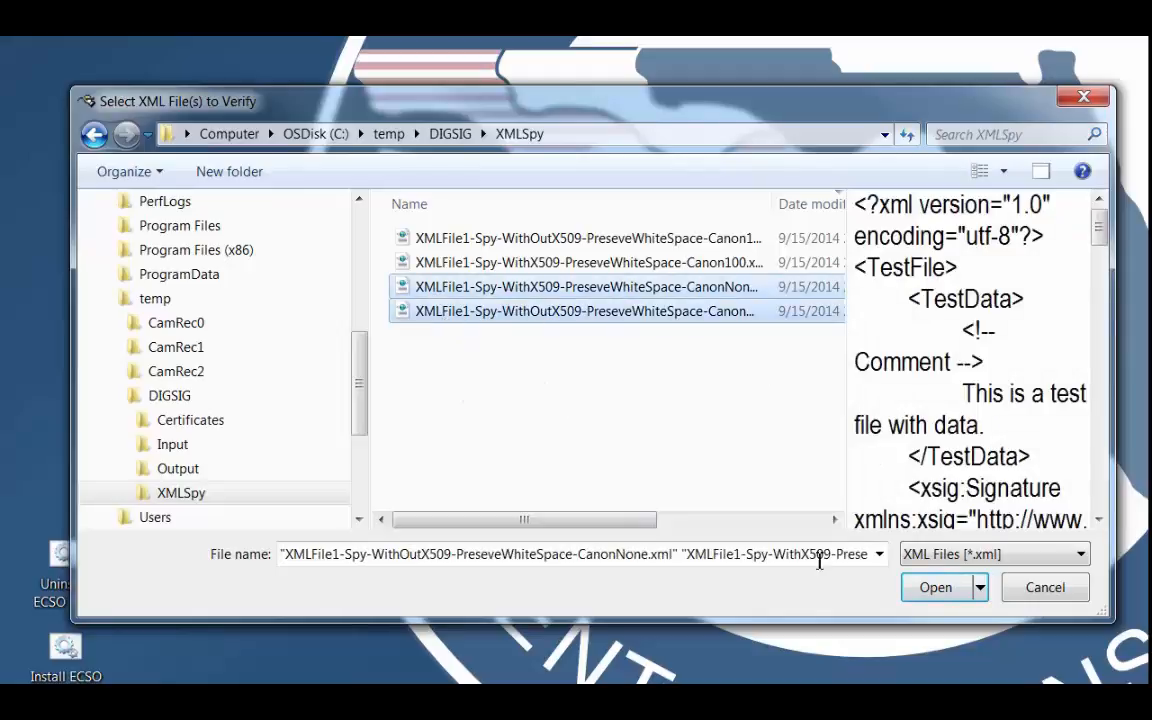
{"action": "left_click", "coordinate": [936, 590]}
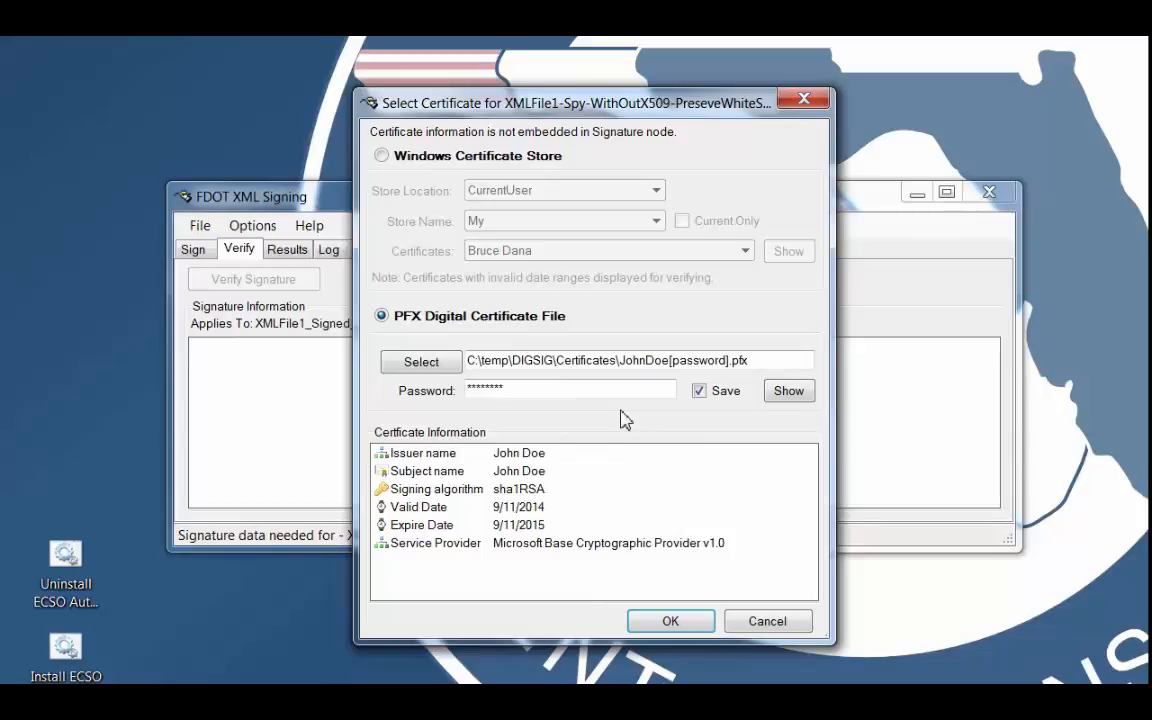
Try the Windows Certificate Store as the certificate source with the AddressBook store.
{"action": "left_click", "coordinate": [381, 155]}
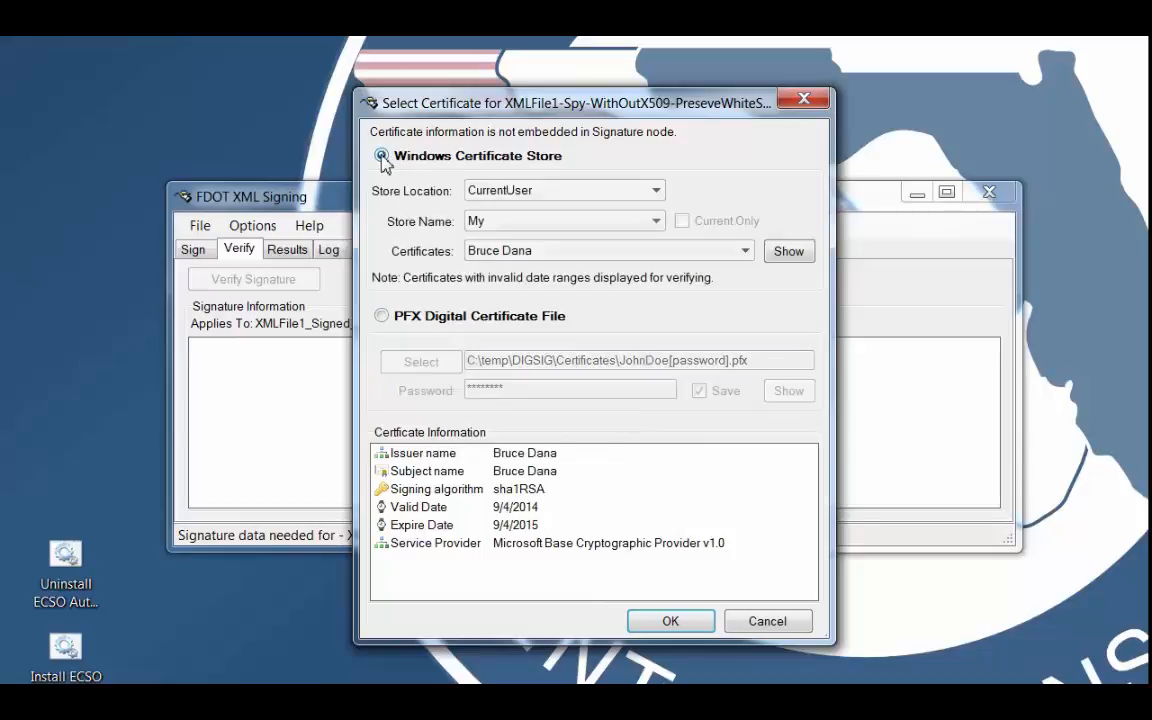
{"action": "left_click", "coordinate": [533, 221]}
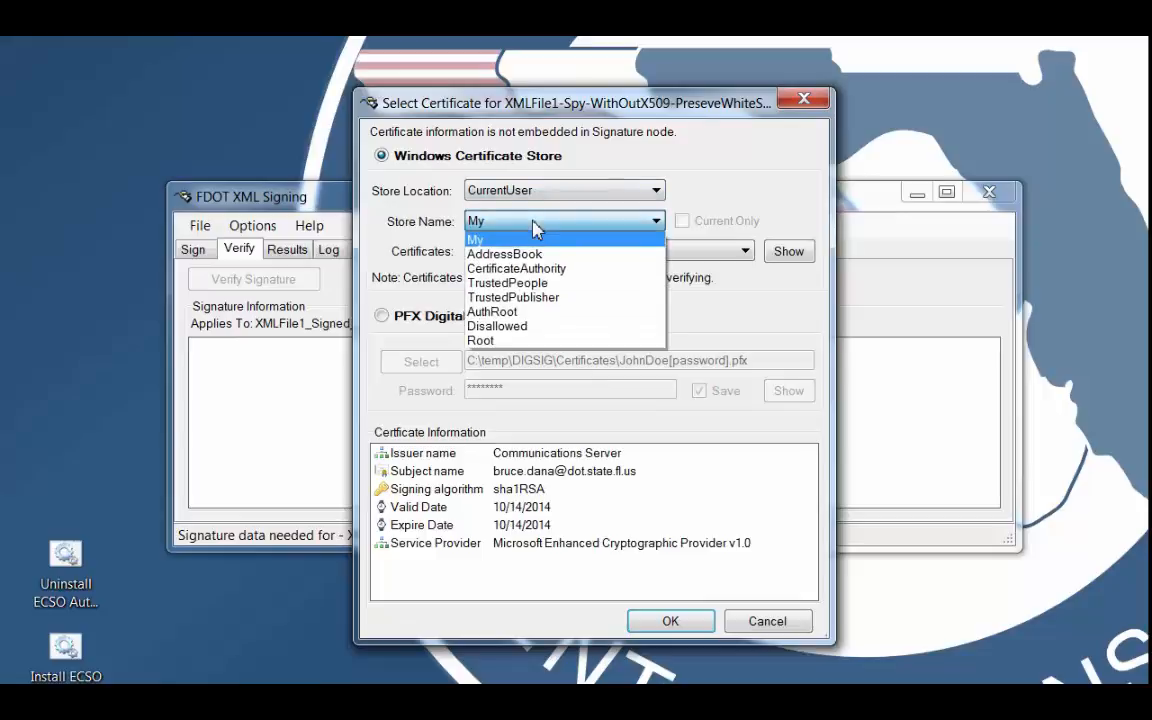
{"action": "left_click", "coordinate": [490, 254]}
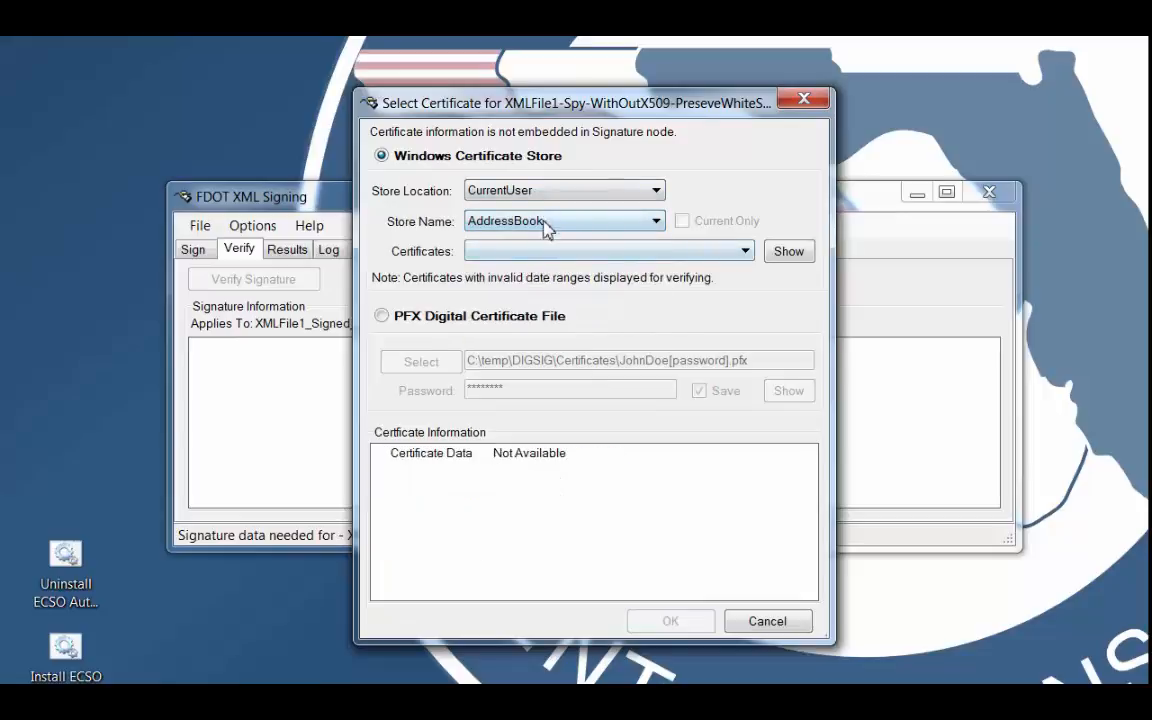
{"action": "left_click", "coordinate": [655, 221]}
{"action": "left_click", "coordinate": [783, 337]}
Choose the PFX digital certificate file as the source and confirm it for verifying the WithOutX509 file.
{"action": "left_click", "coordinate": [382, 315]}
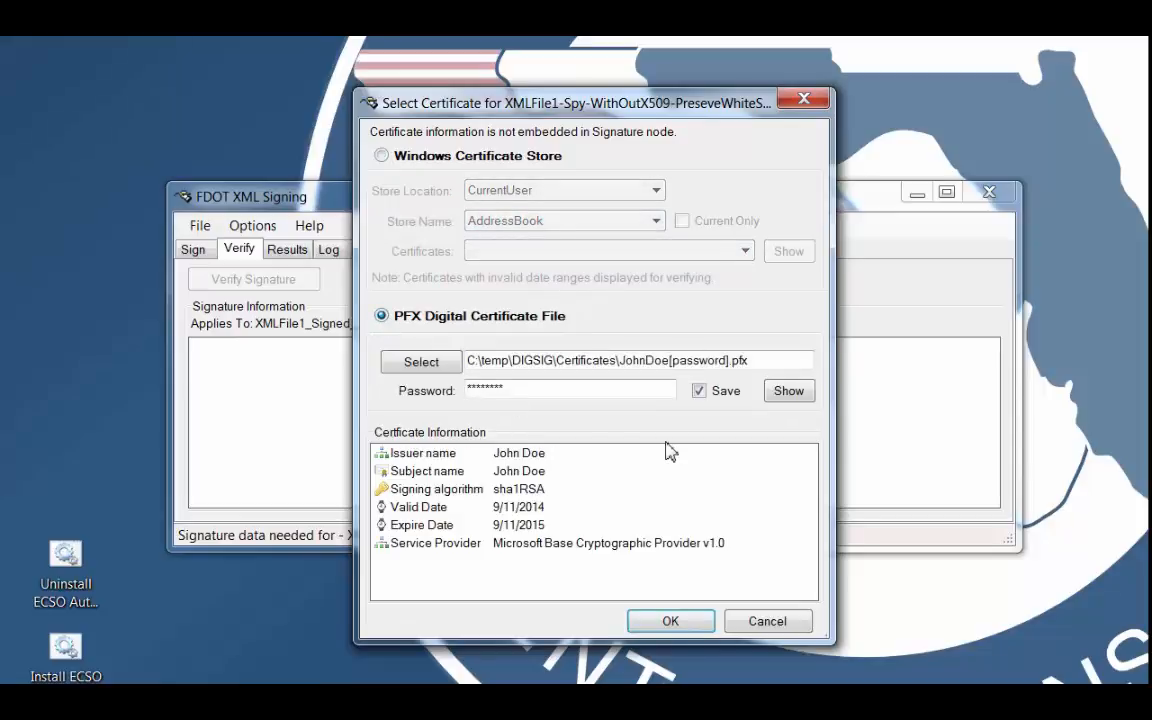
{"action": "left_click", "coordinate": [684, 624]}
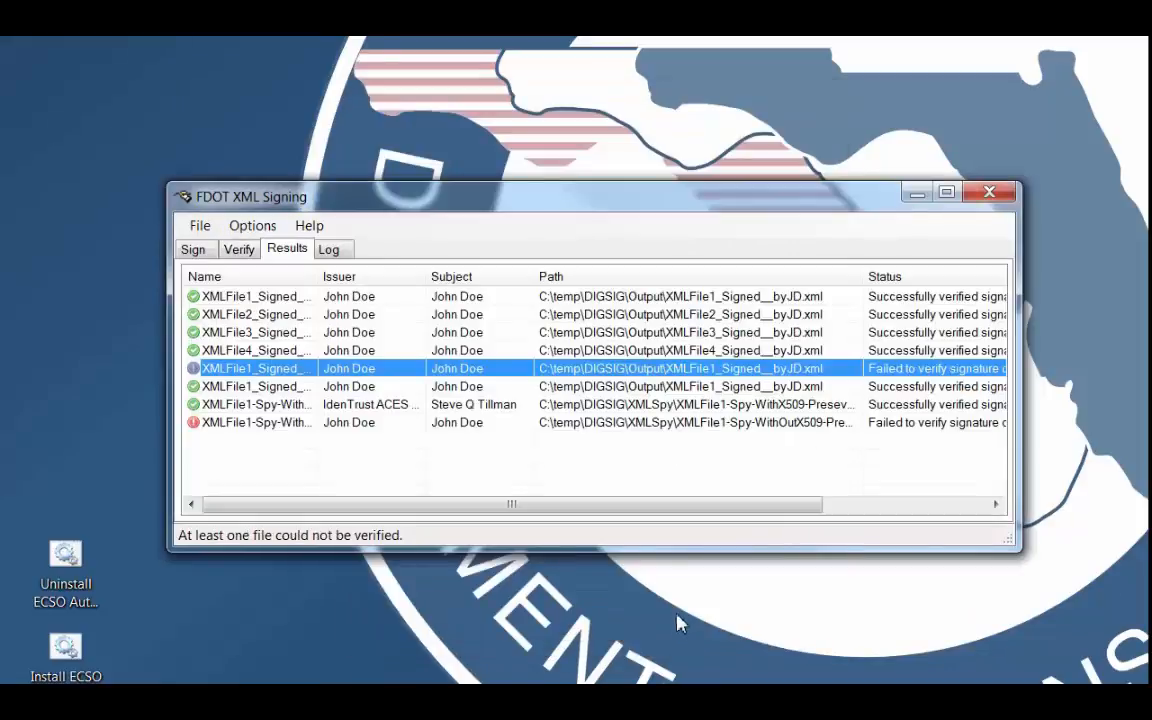
Widen the Name column of the verification results and examine the entries for the WithOutX509 and WithX509 XMLSpy files.
{"action": "left_click", "coordinate": [276, 424]}
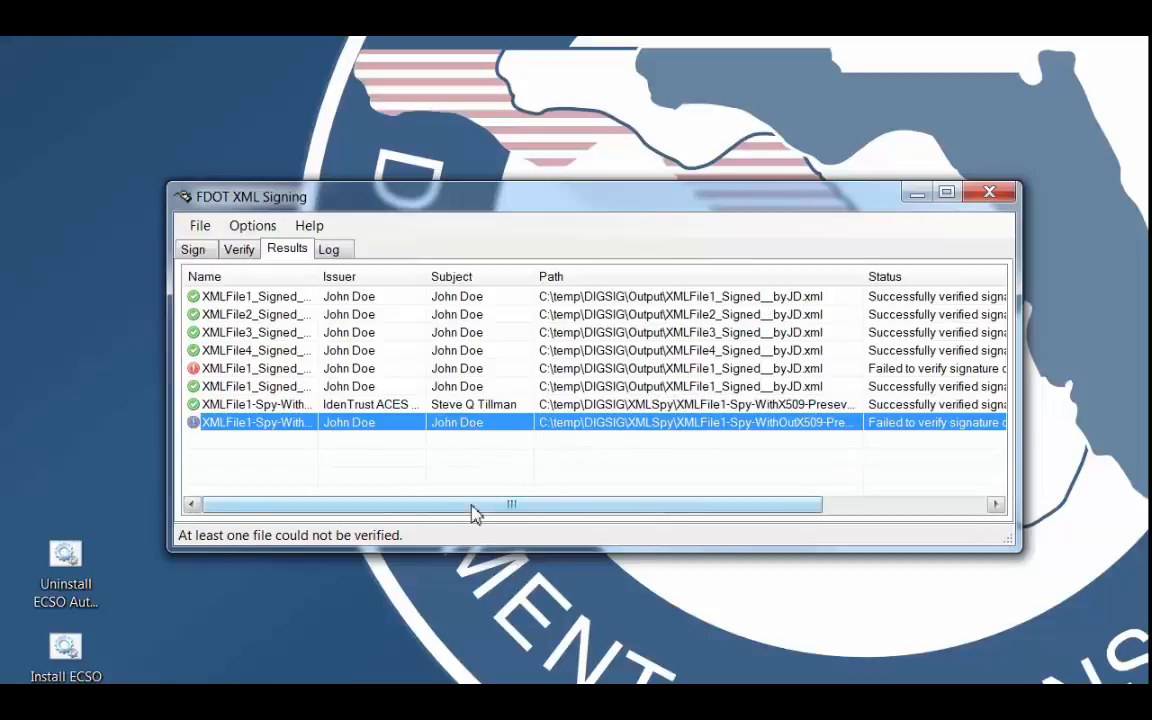
{"action": "left_click_drag", "start_coordinate": [318, 276], "coordinate": [525, 277]}
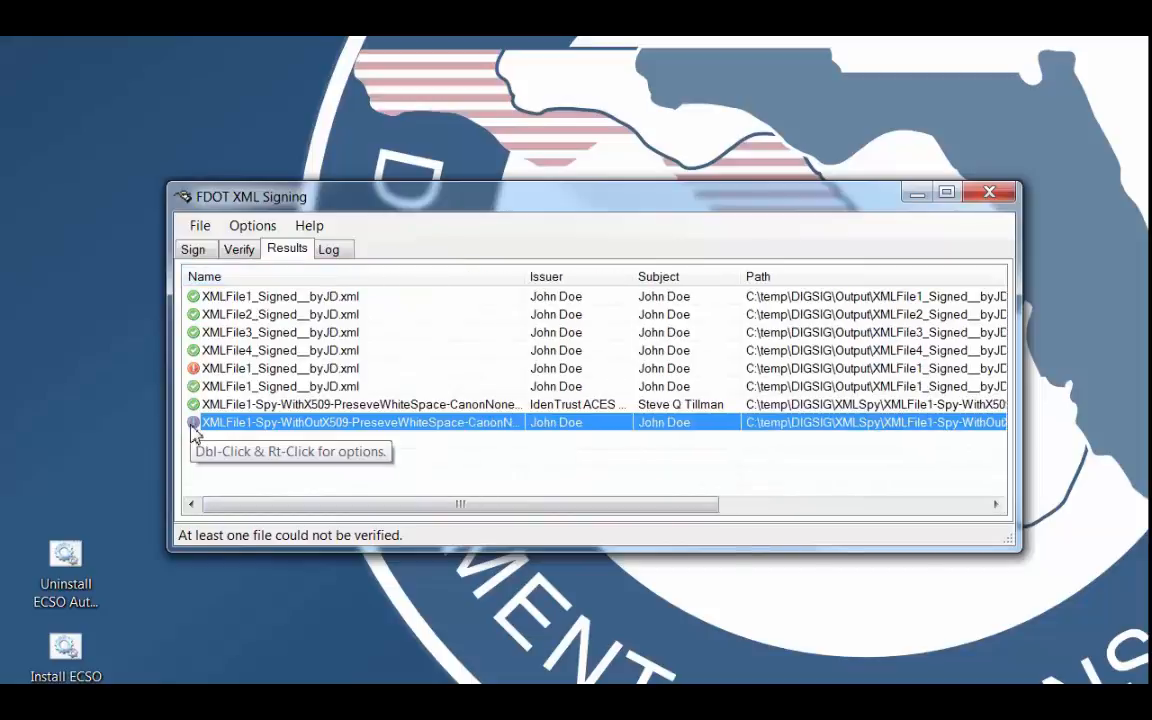
{"action": "left_click", "coordinate": [400, 405]}
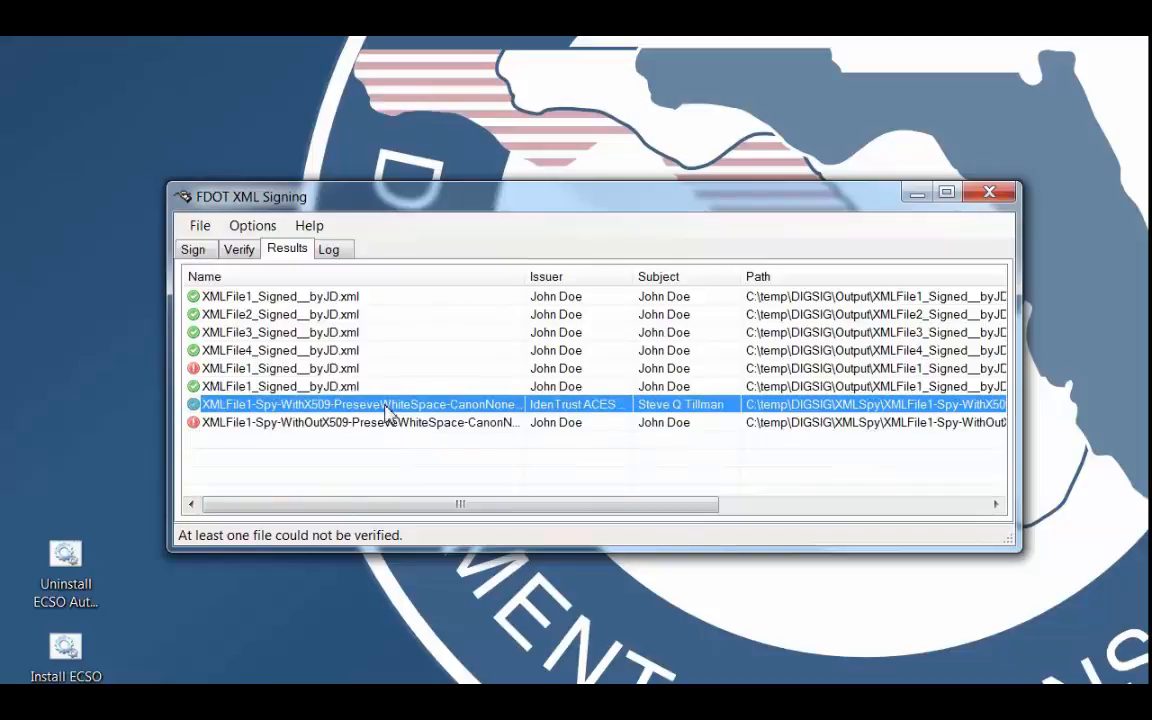